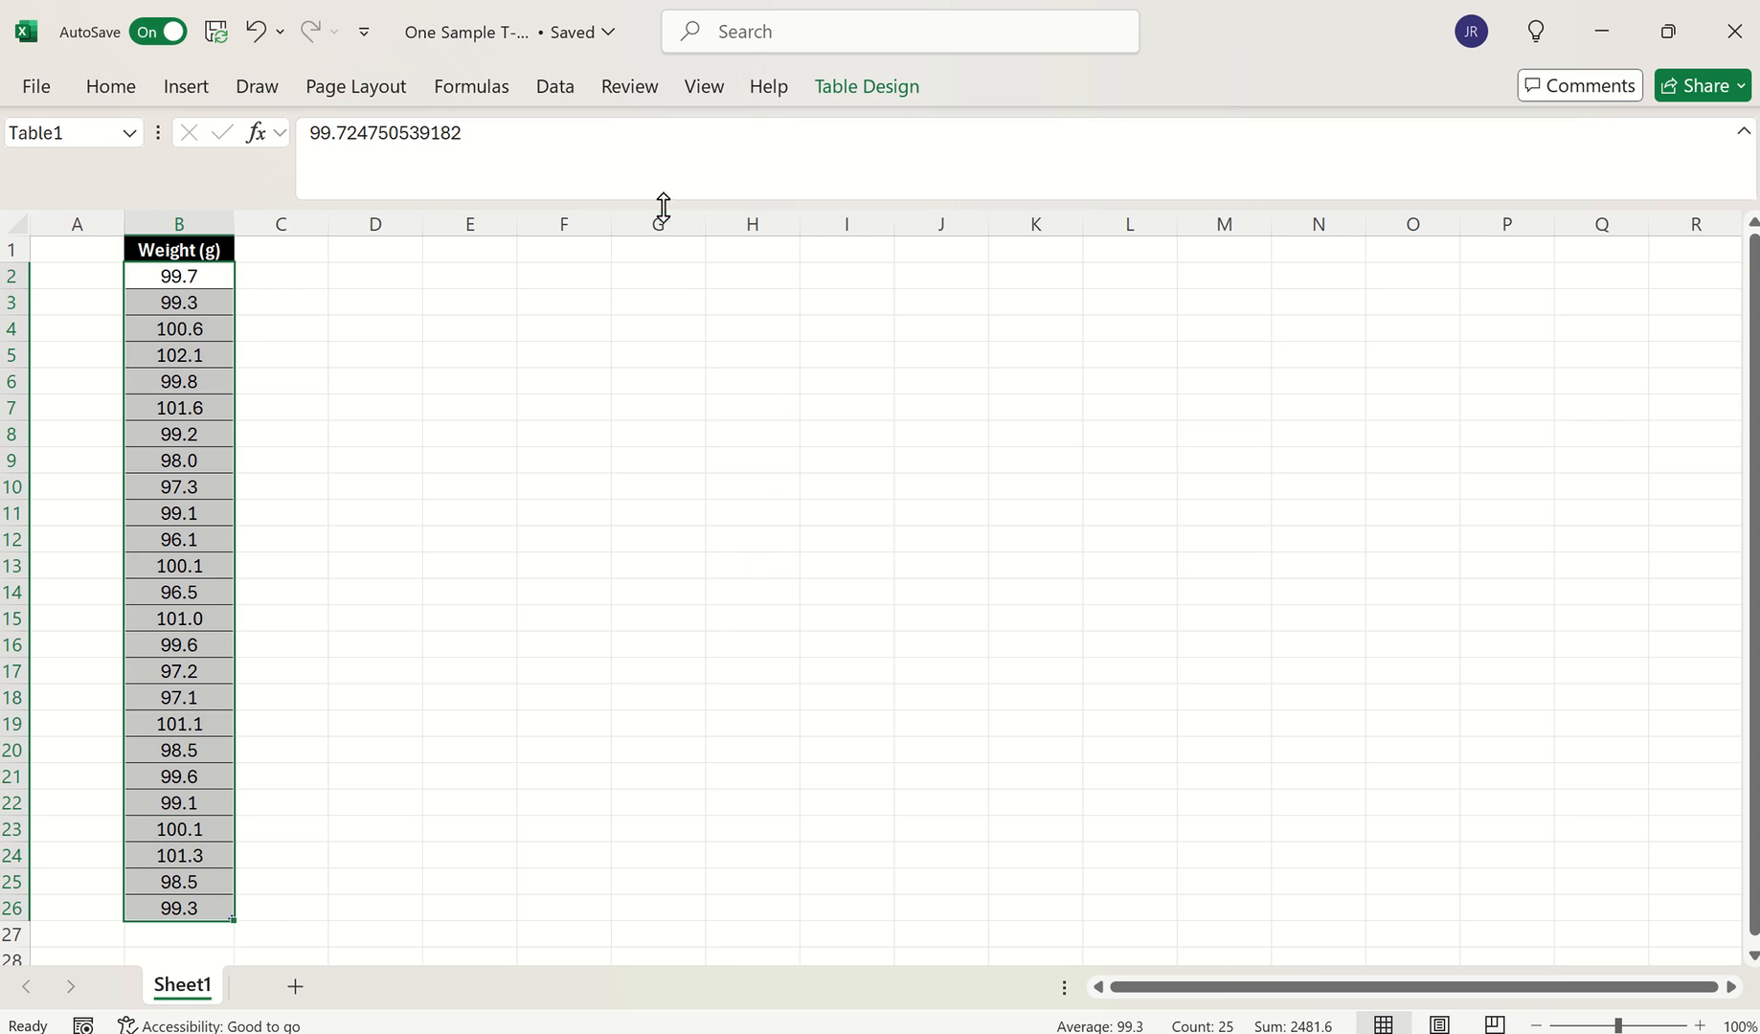
# Show the Data ribbon beside the Weight (g) column to look for Data Analysis
pyautogui.click(566, 96)
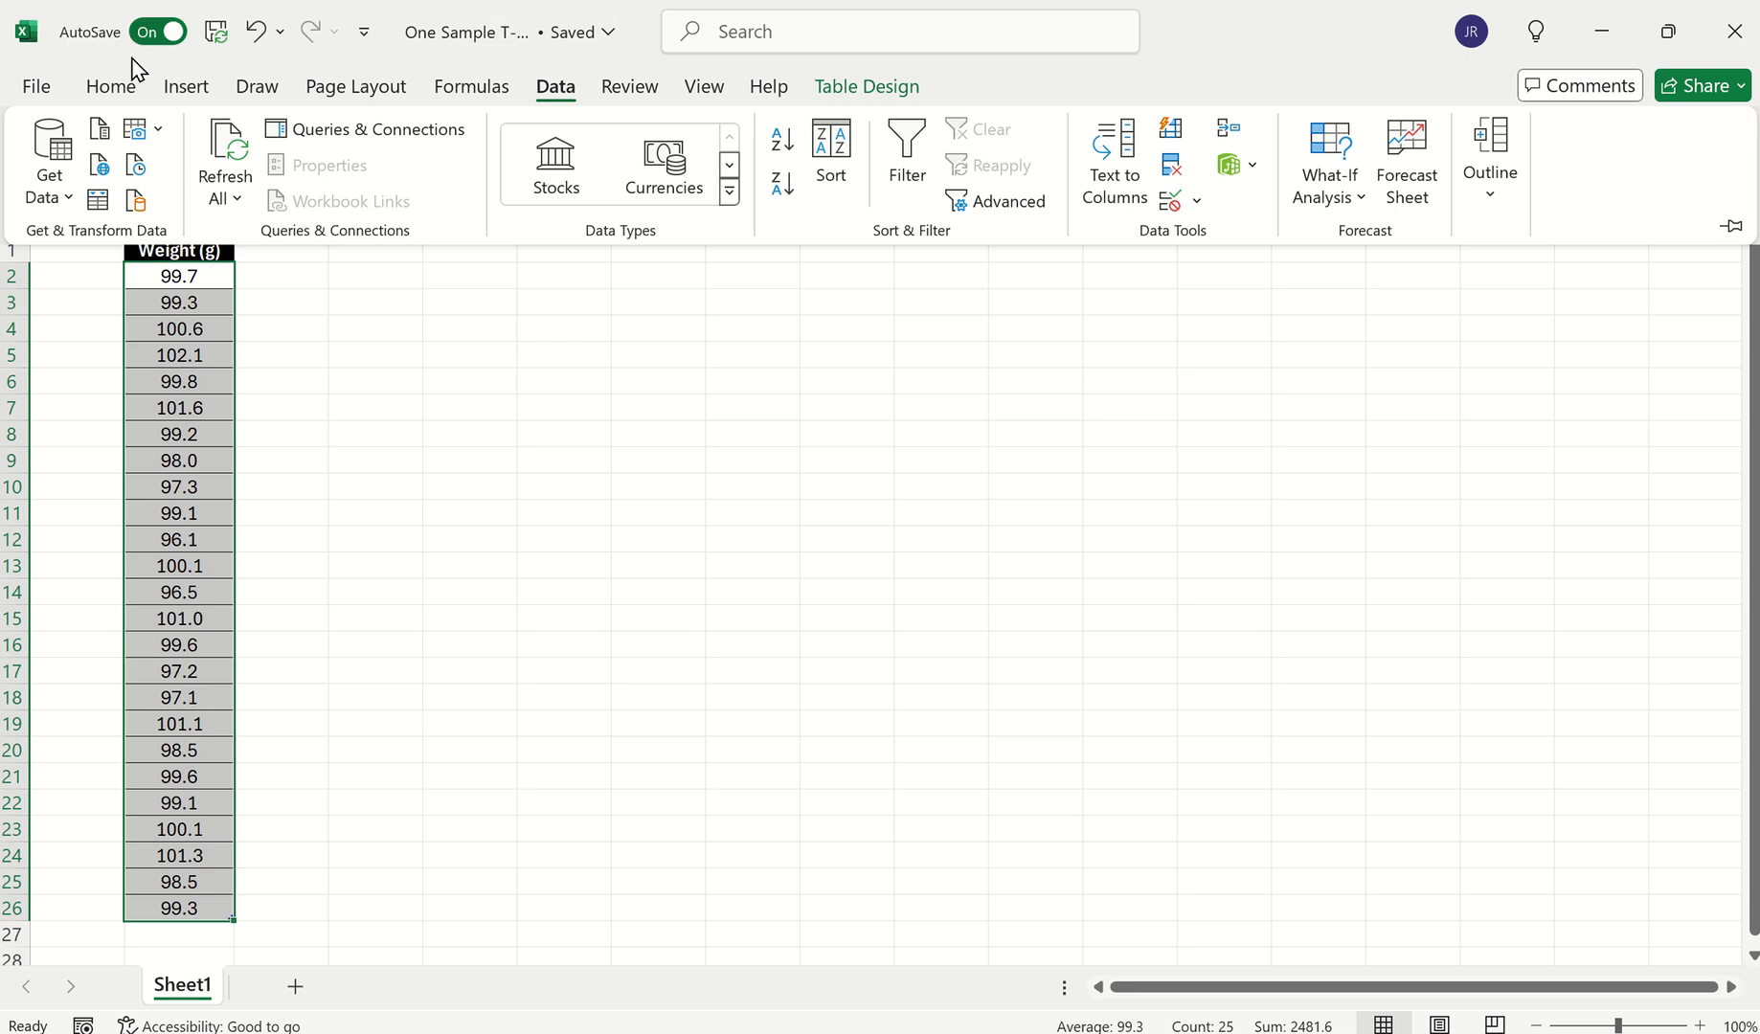
# Enable the Analysis ToolPak in Excel Options under Excel Add-ins
pyautogui.click(36, 88)
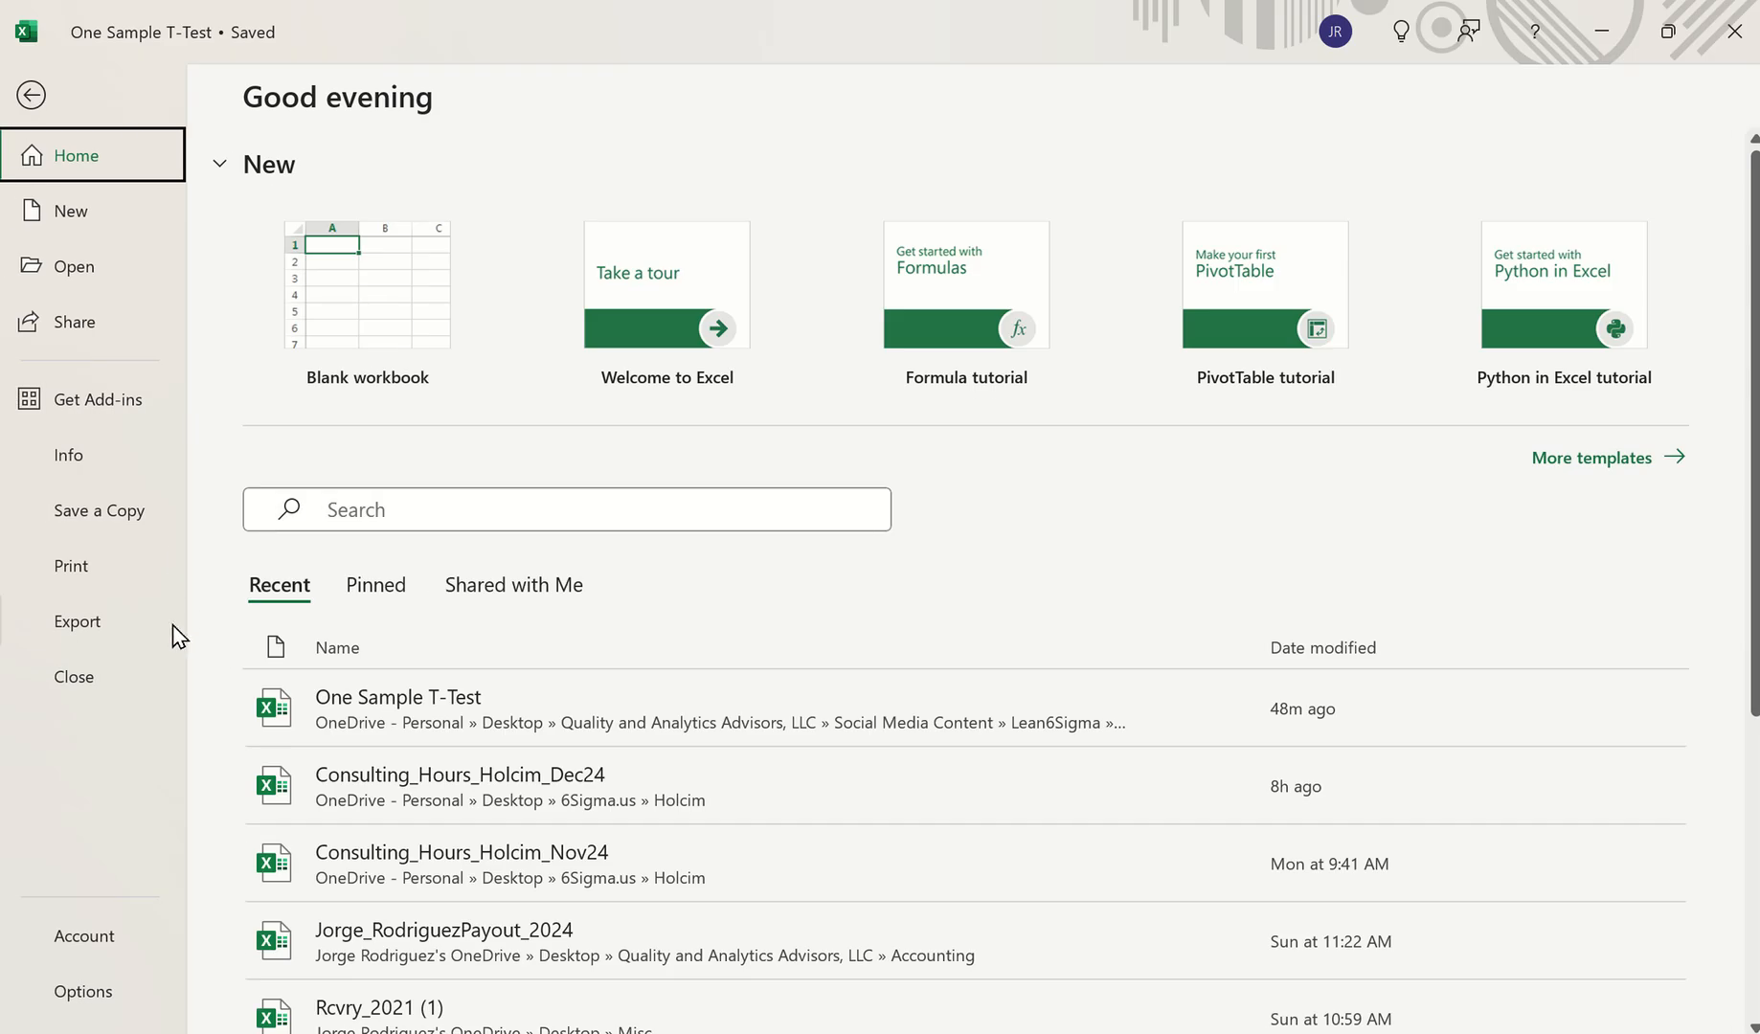
pyautogui.click(85, 994)
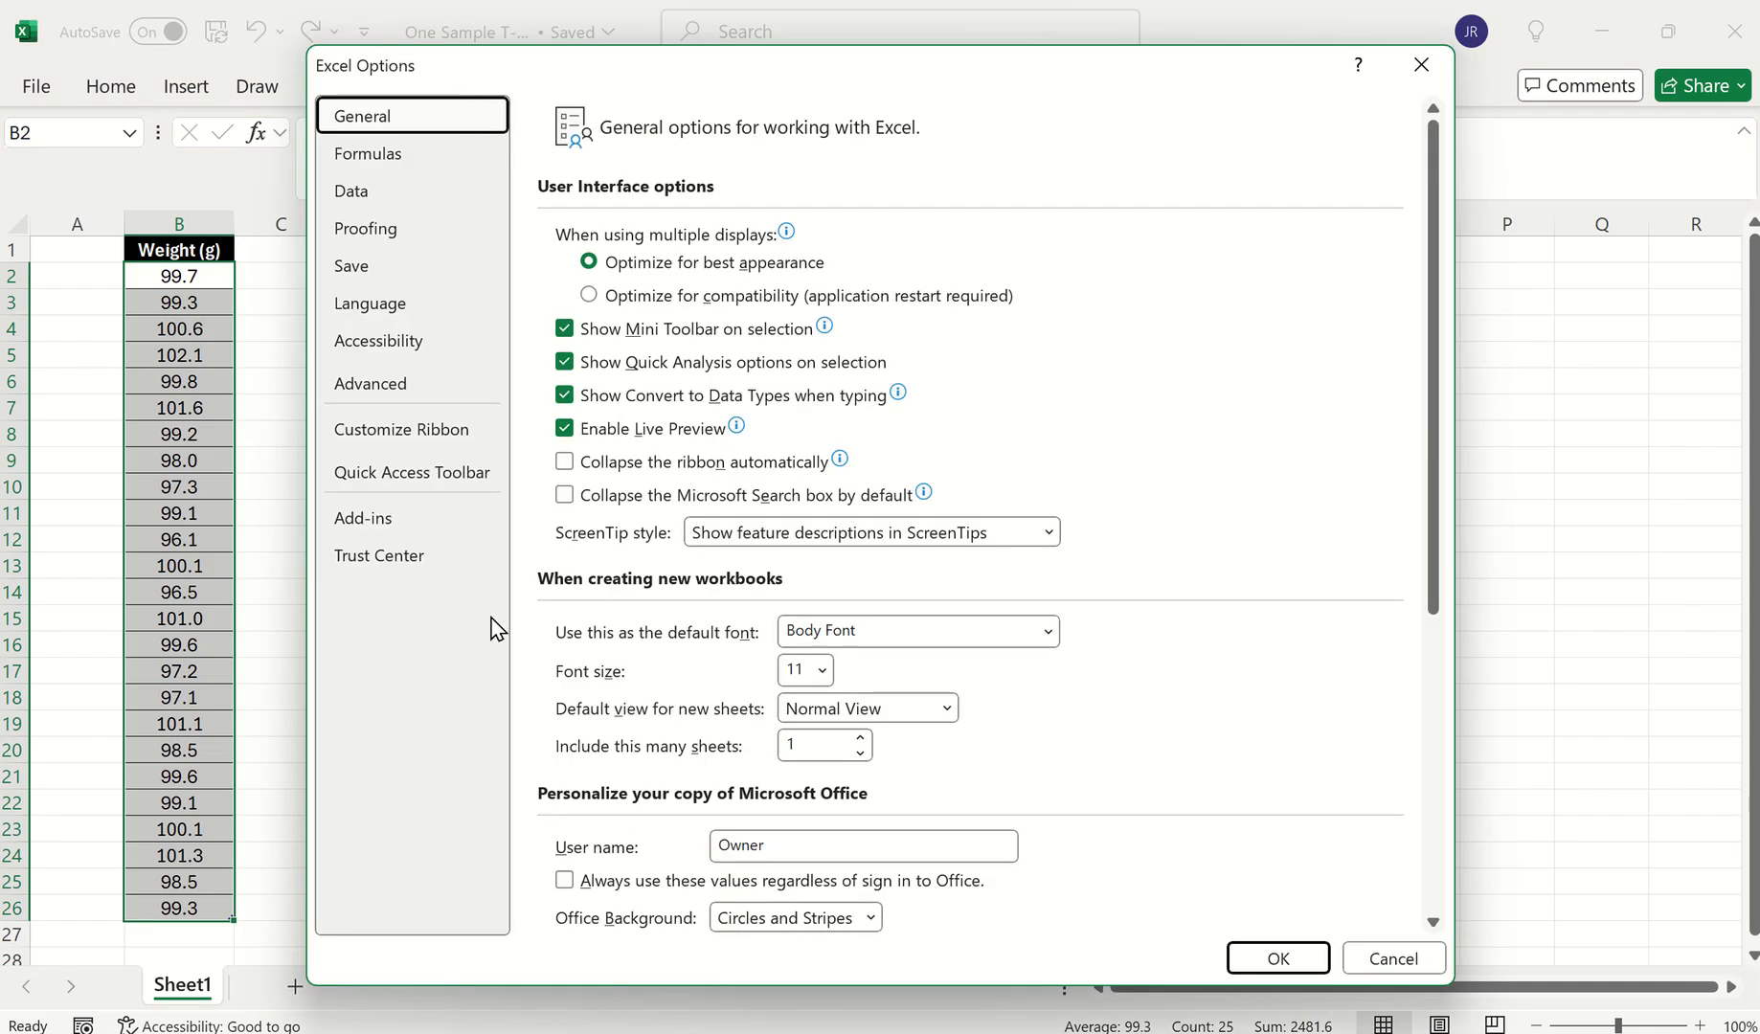
pyautogui.click(383, 529)
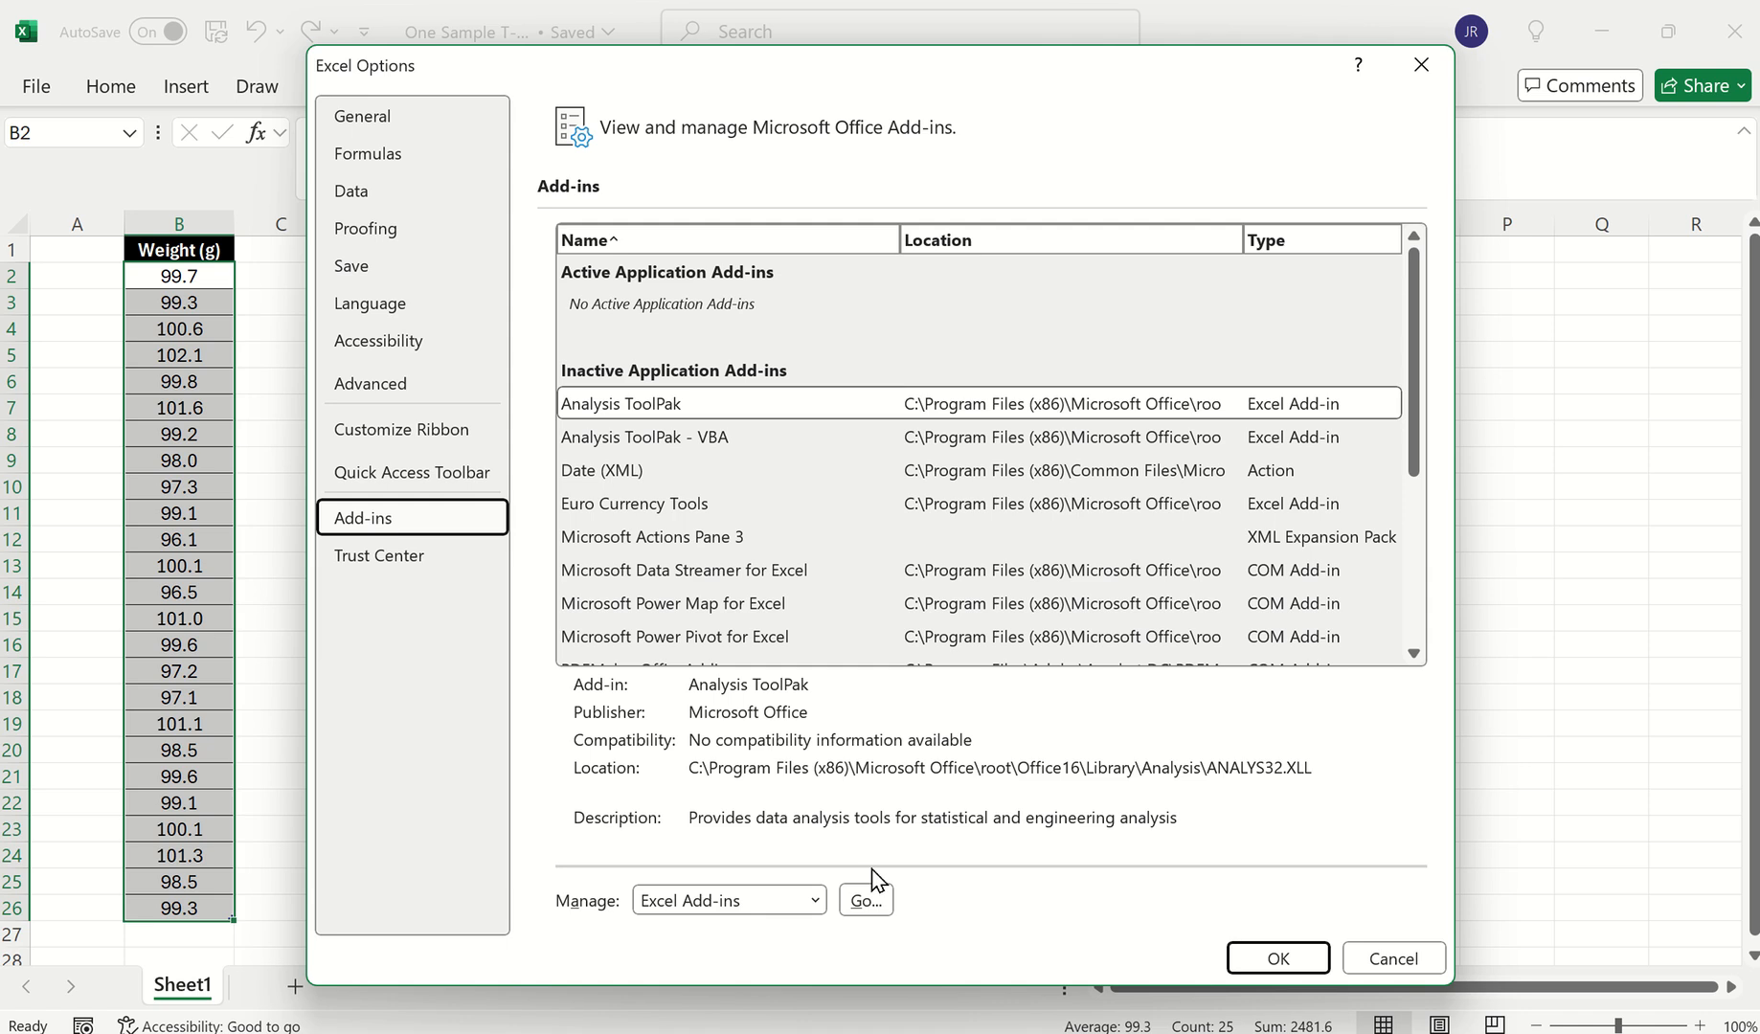
pyautogui.click(867, 902)
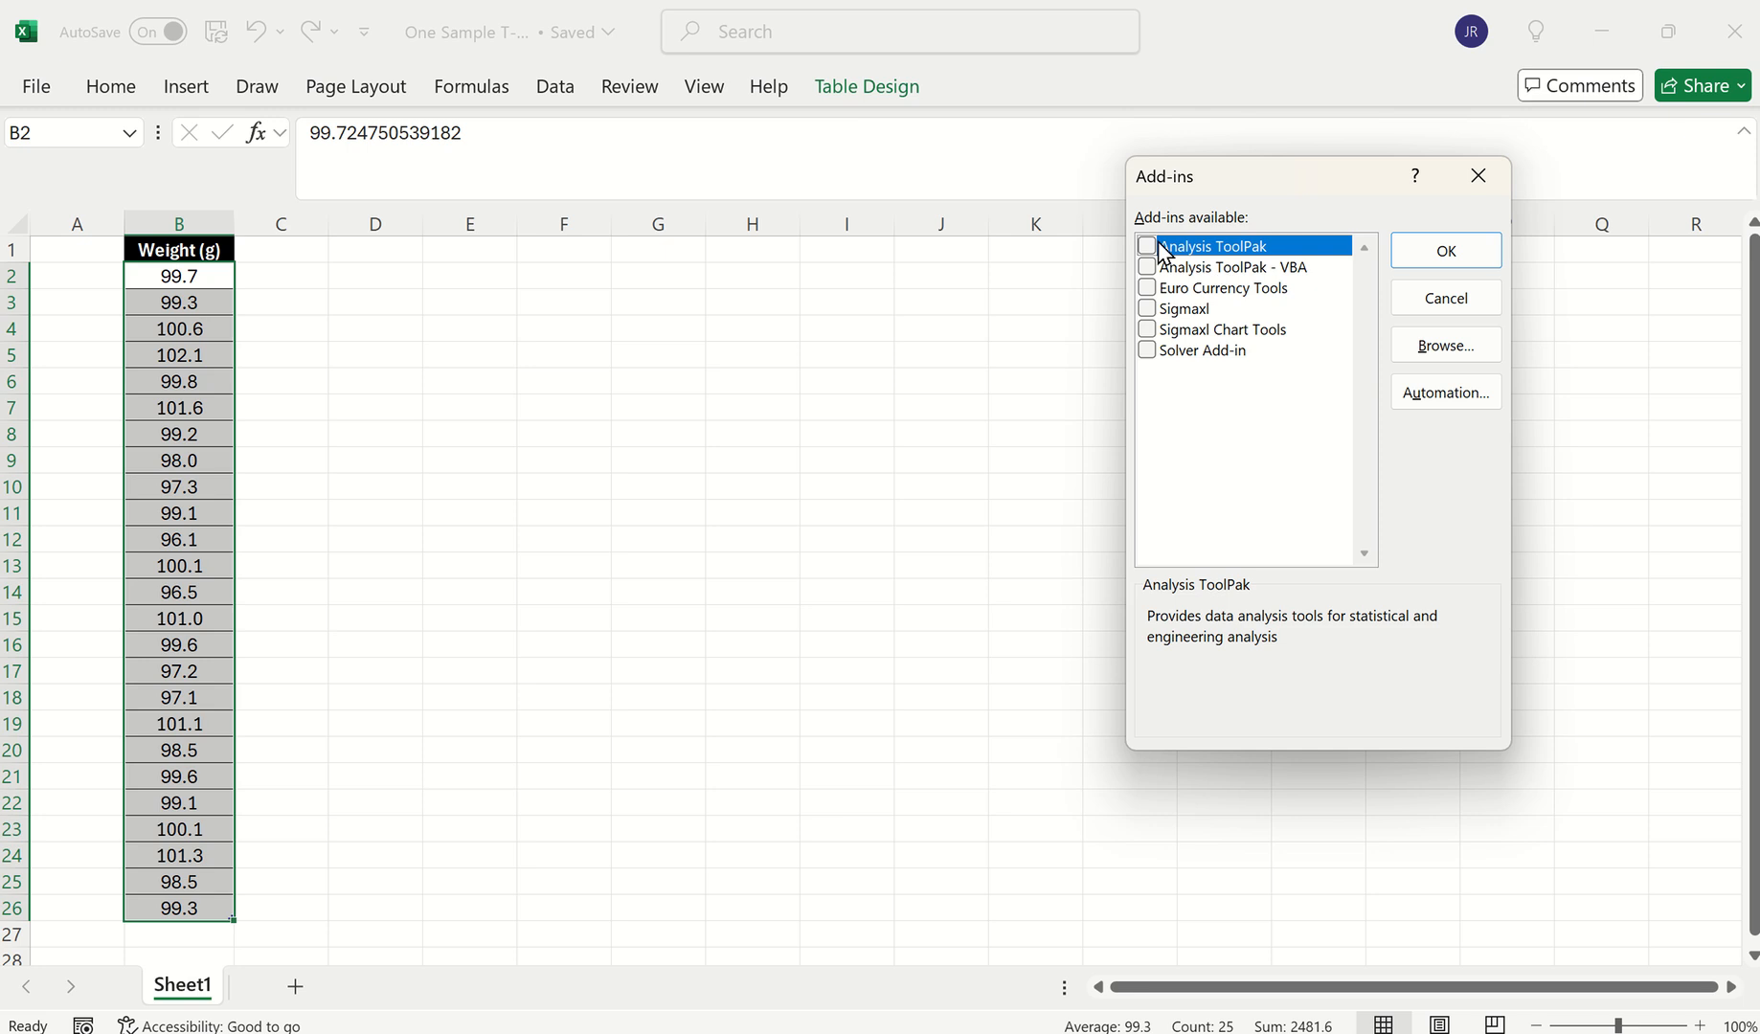
pyautogui.click(1147, 247)
pyautogui.click(1440, 256)
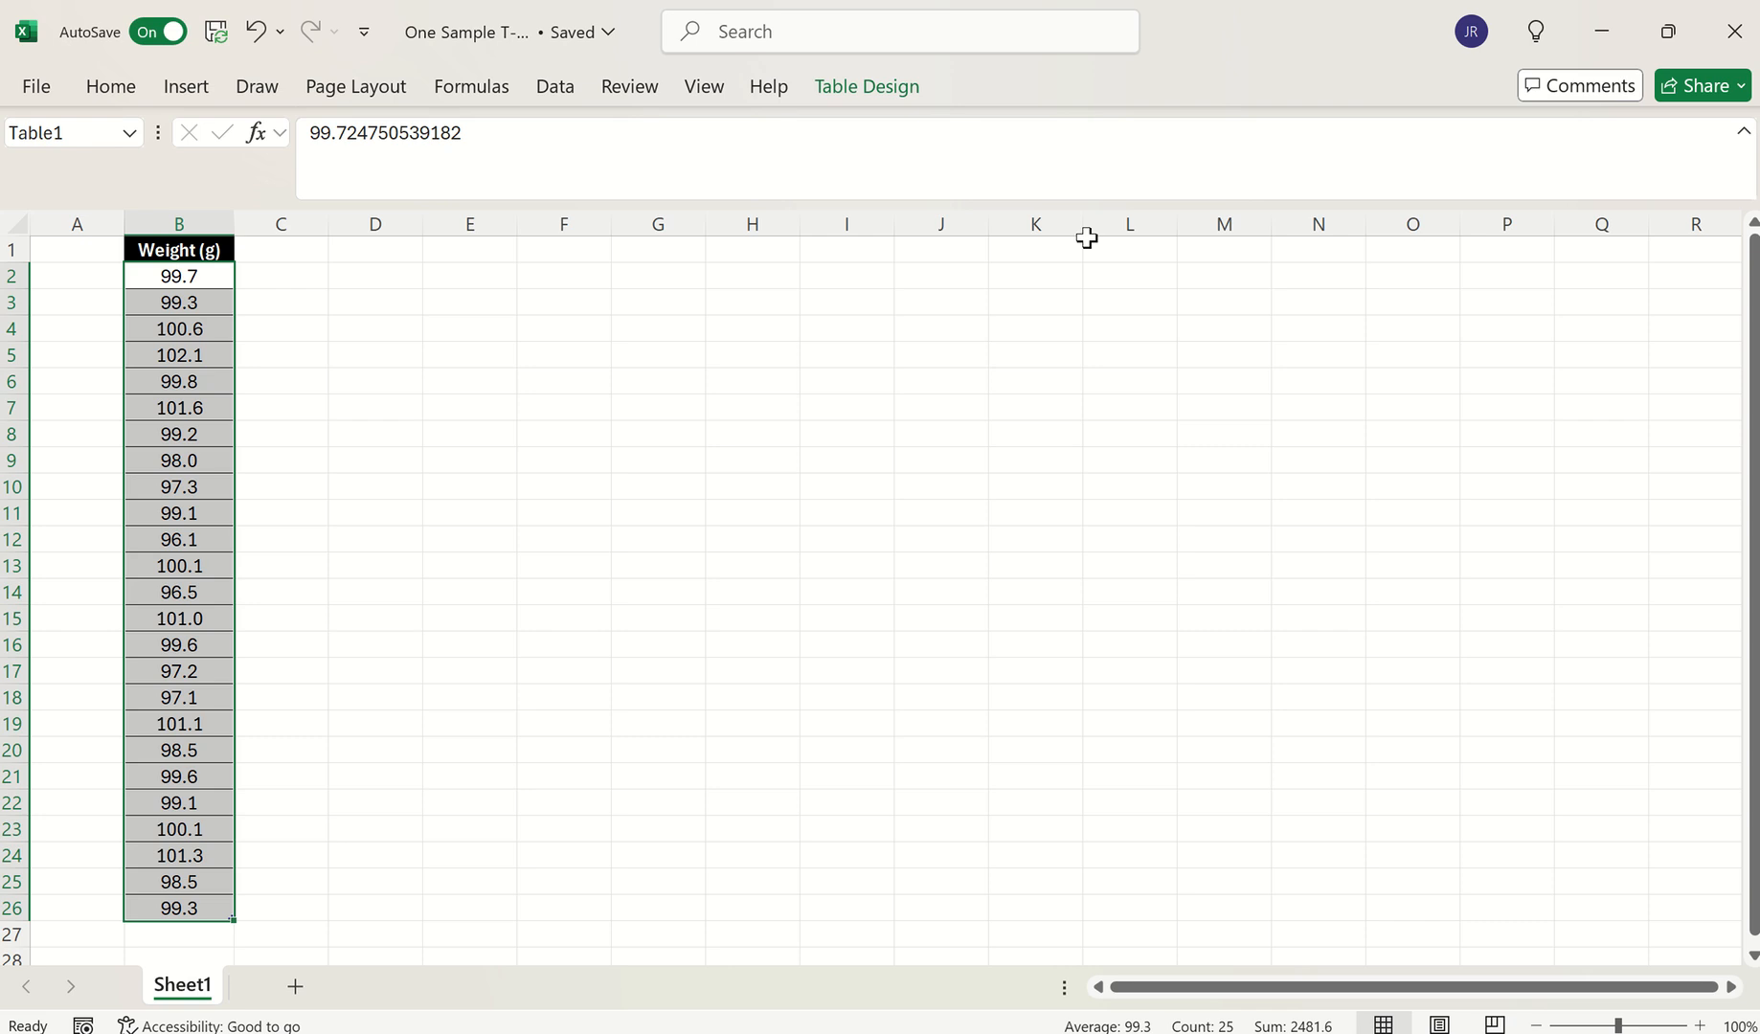
pyautogui.click(560, 96)
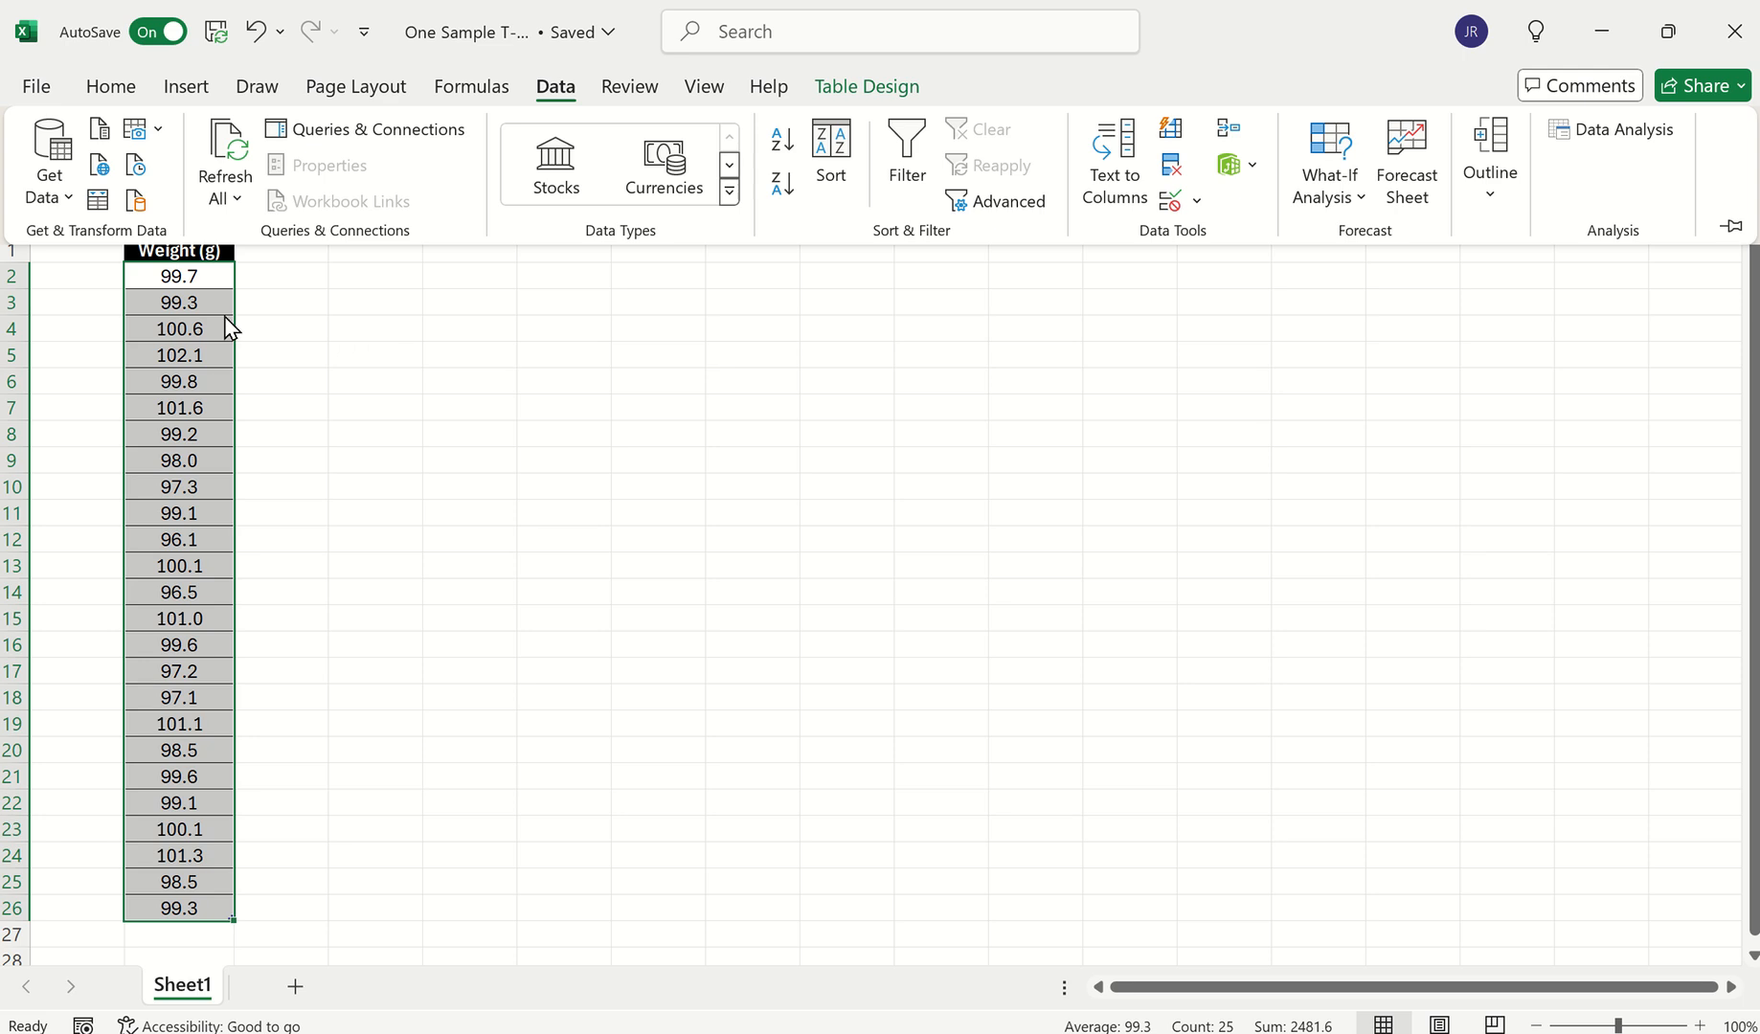
pyautogui.click(518, 376)
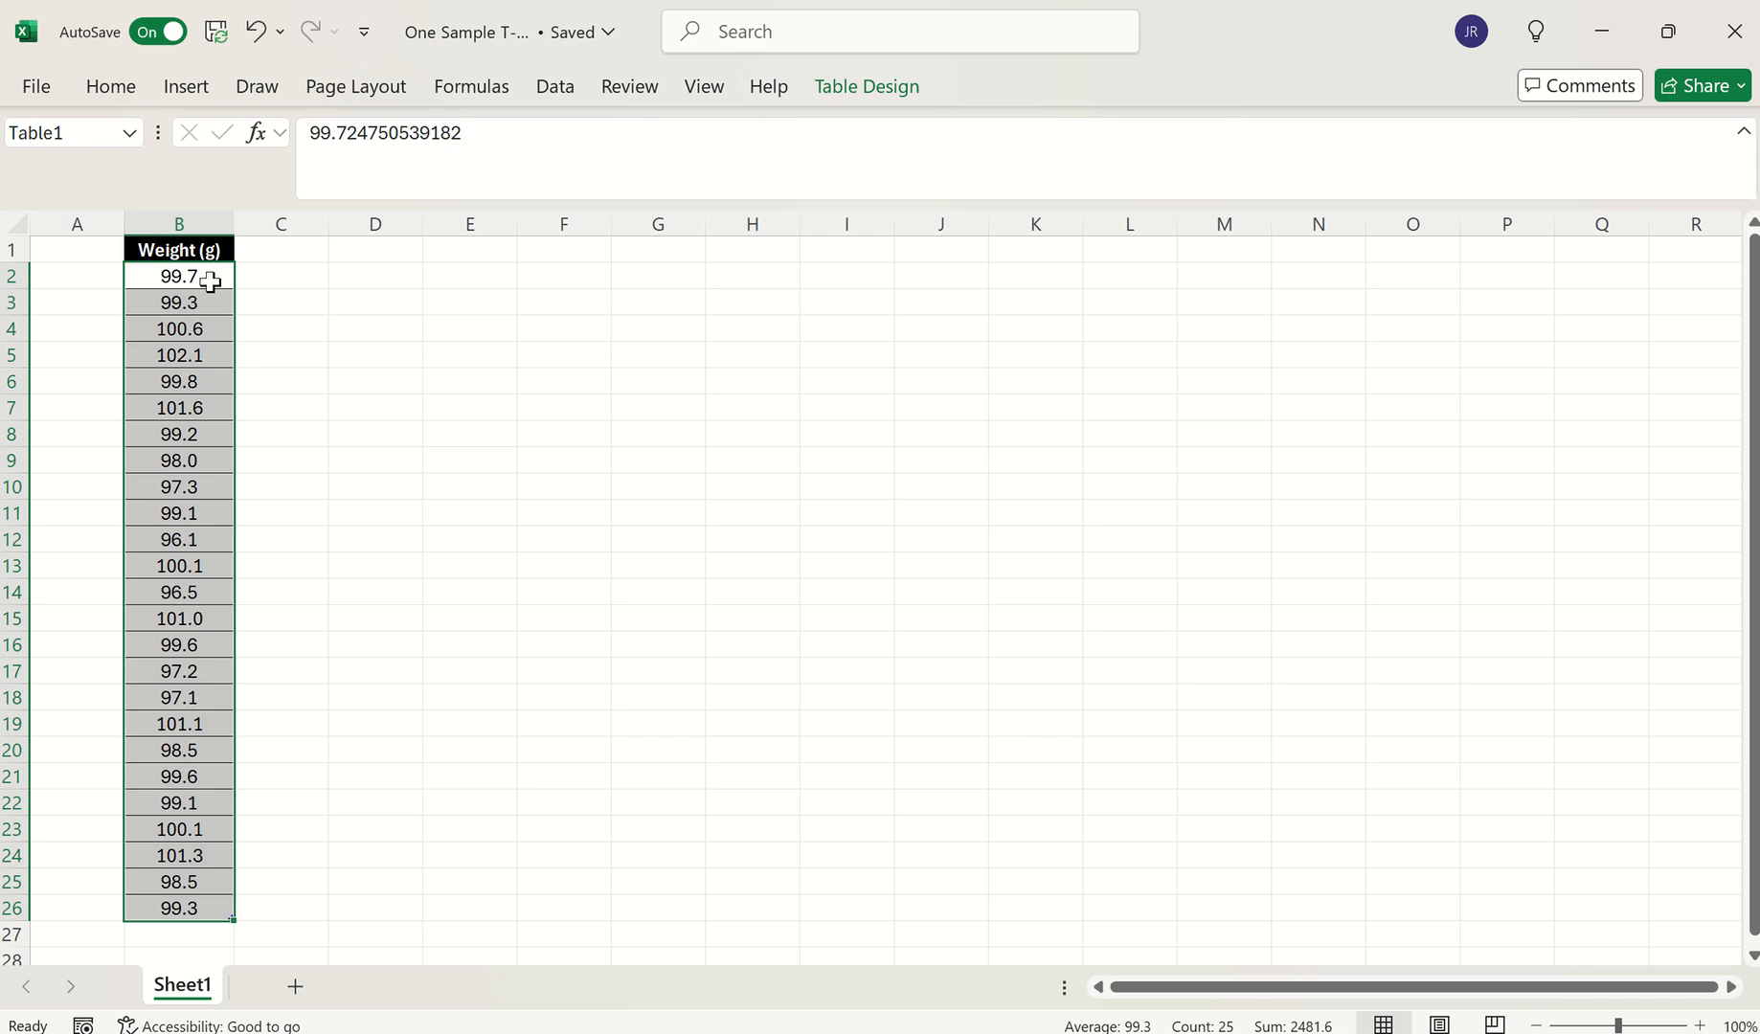
pyautogui.click(362, 336)
pyautogui.moveTo(205, 276); pyautogui.dragTo(181, 902)
# Insert a Histogram statistic chart of the Weight (g) values
pyautogui.click(185, 86)
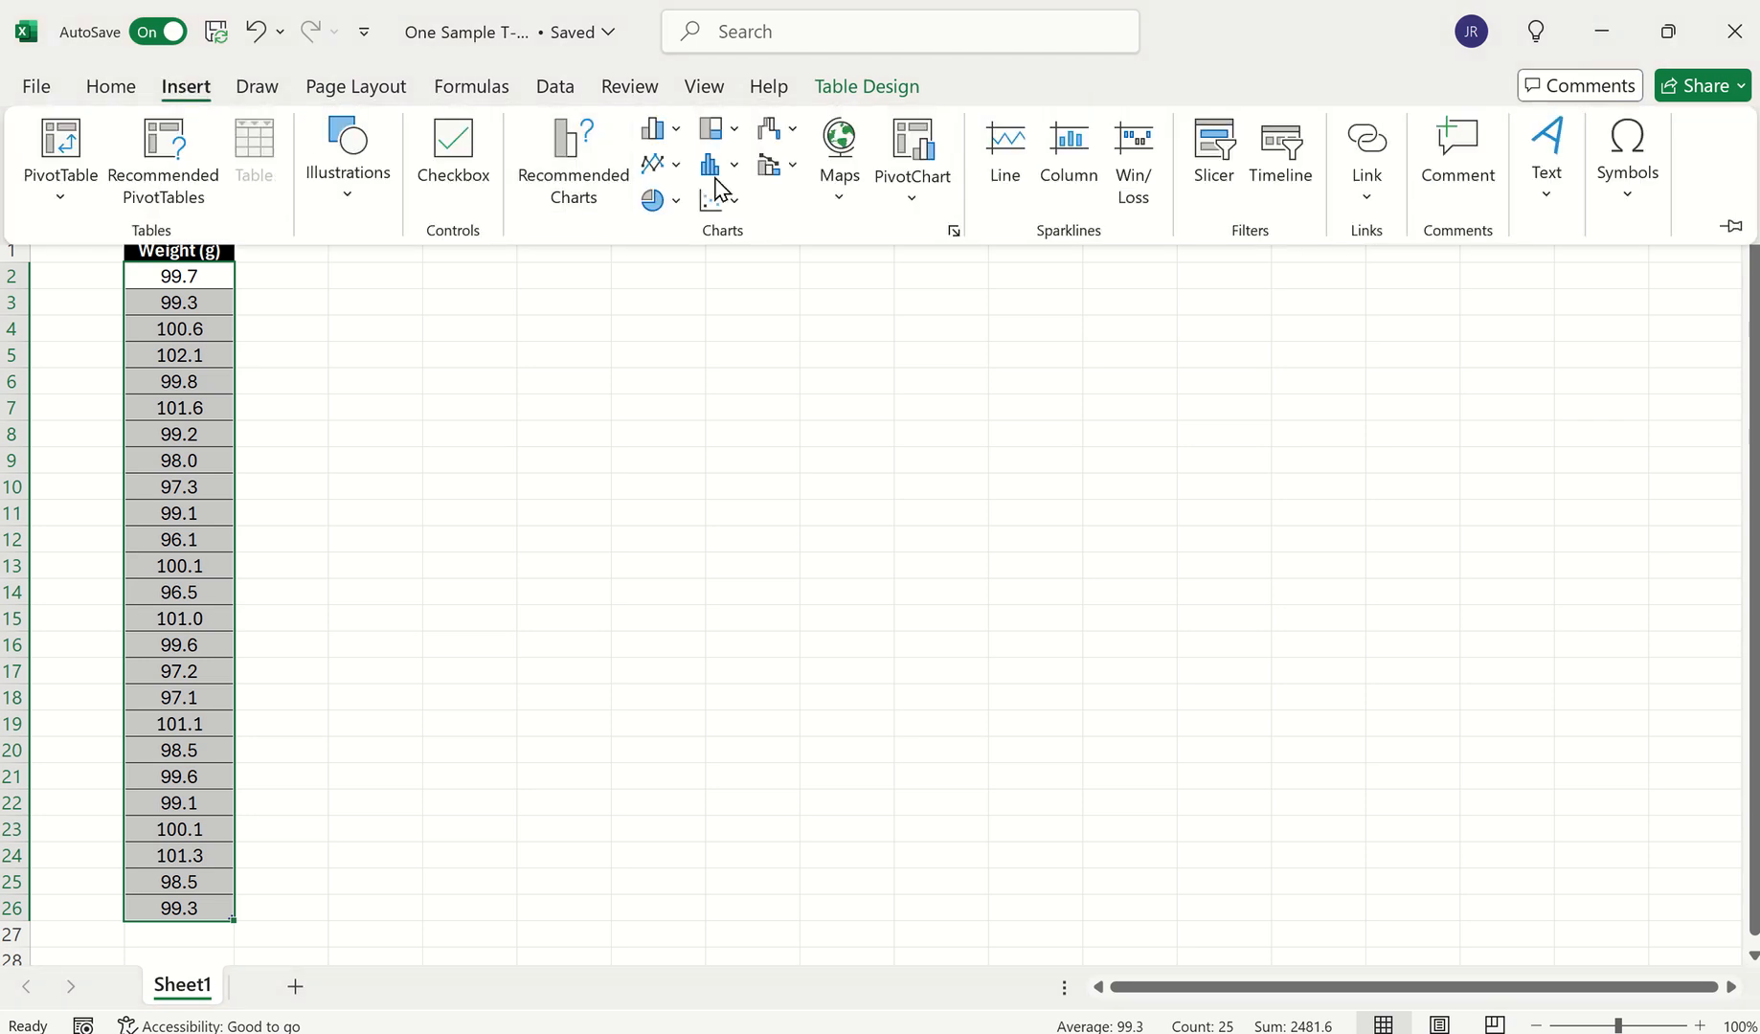
pyautogui.click(713, 167)
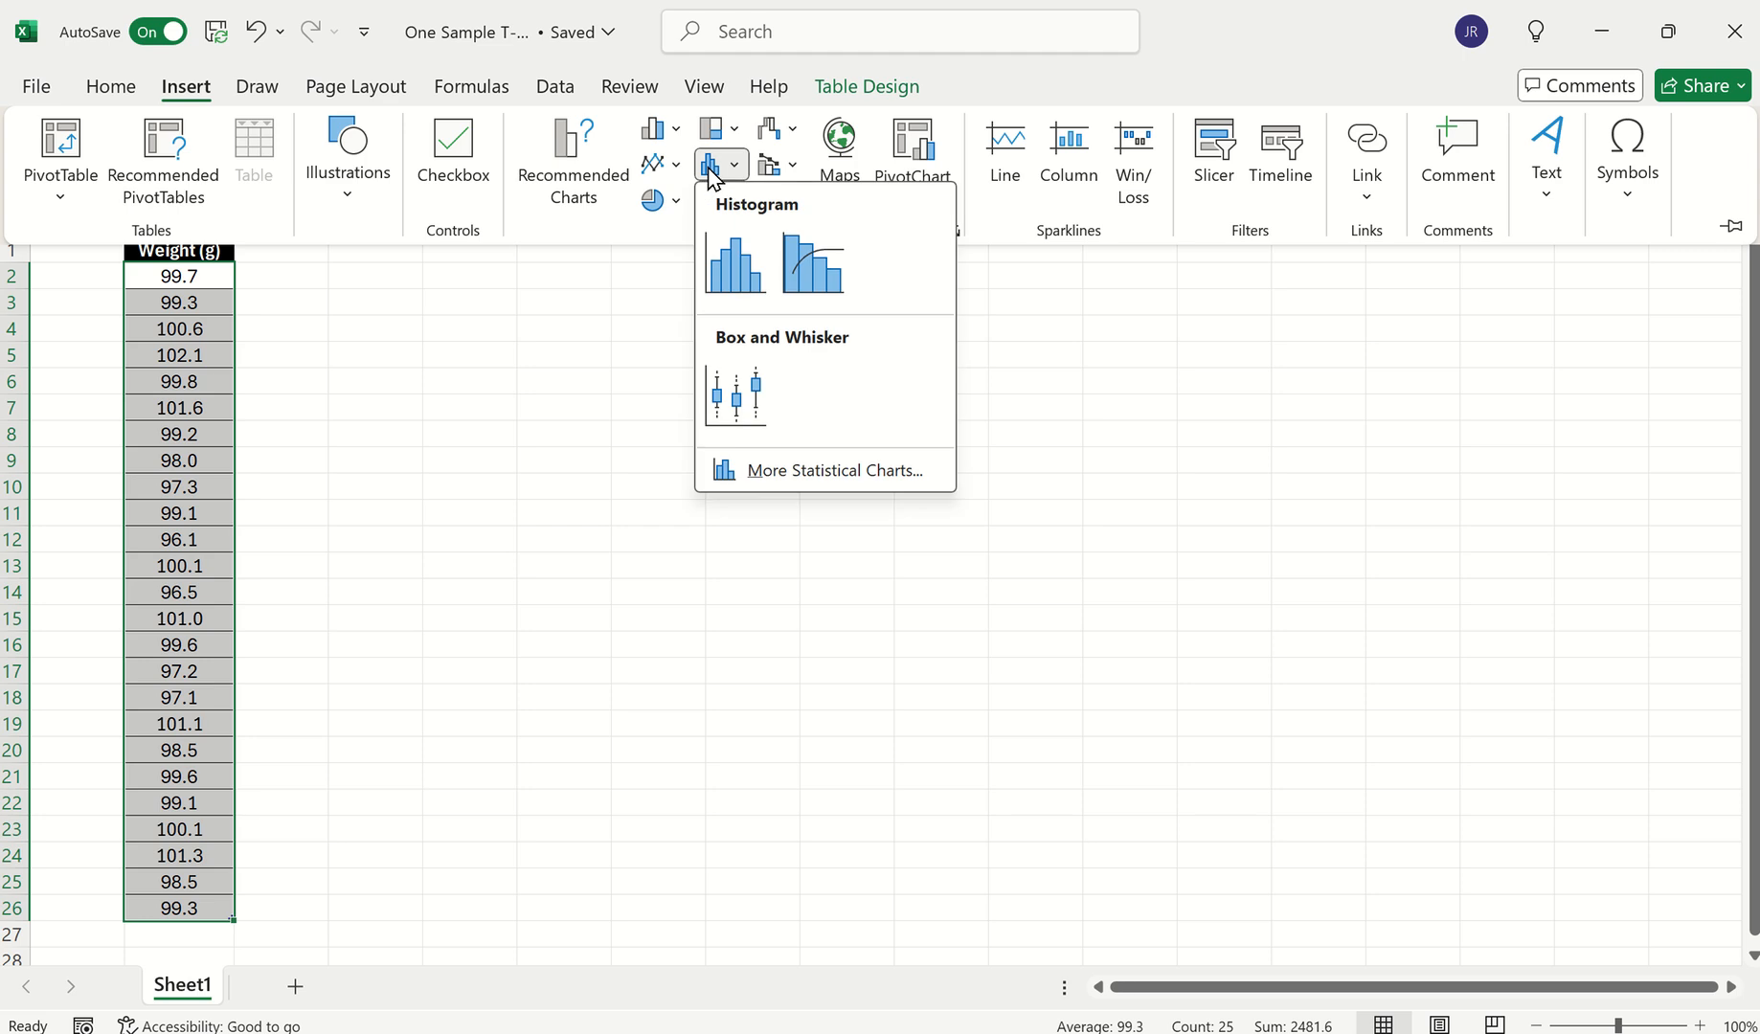
pyautogui.click(739, 281)
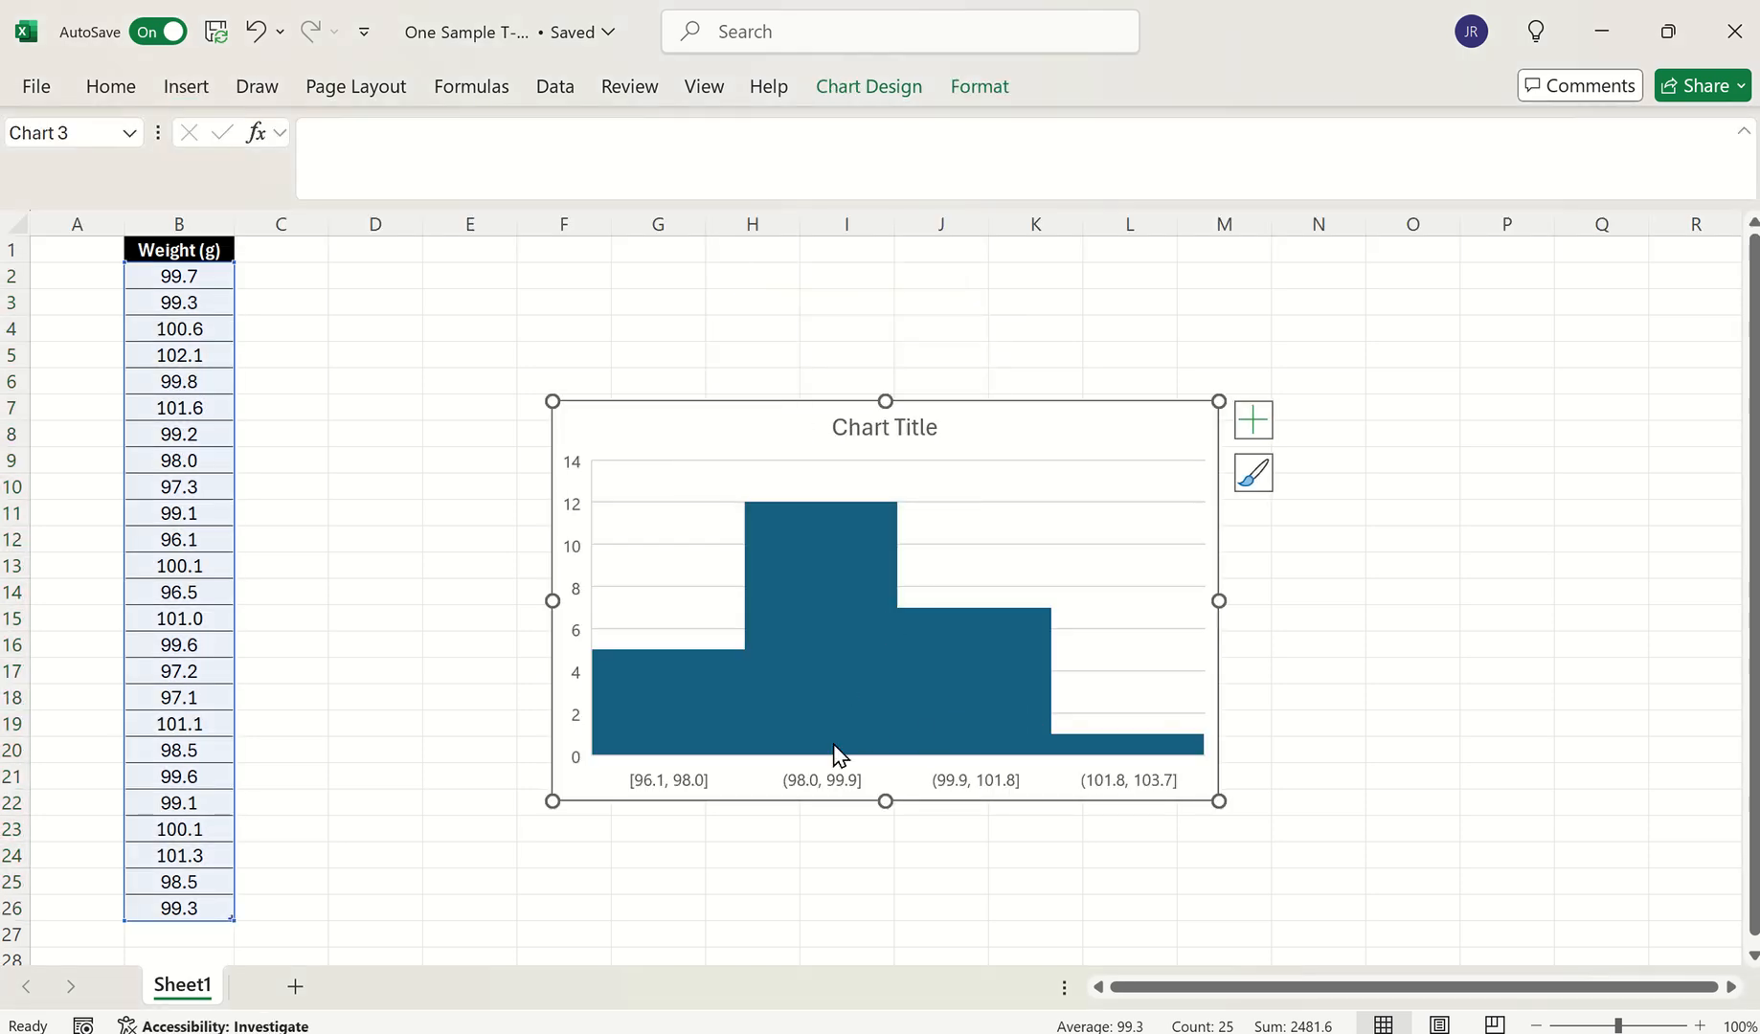
# Set the histogram's horizontal axis to 5 bins
pyautogui.doubleClick(821, 781)
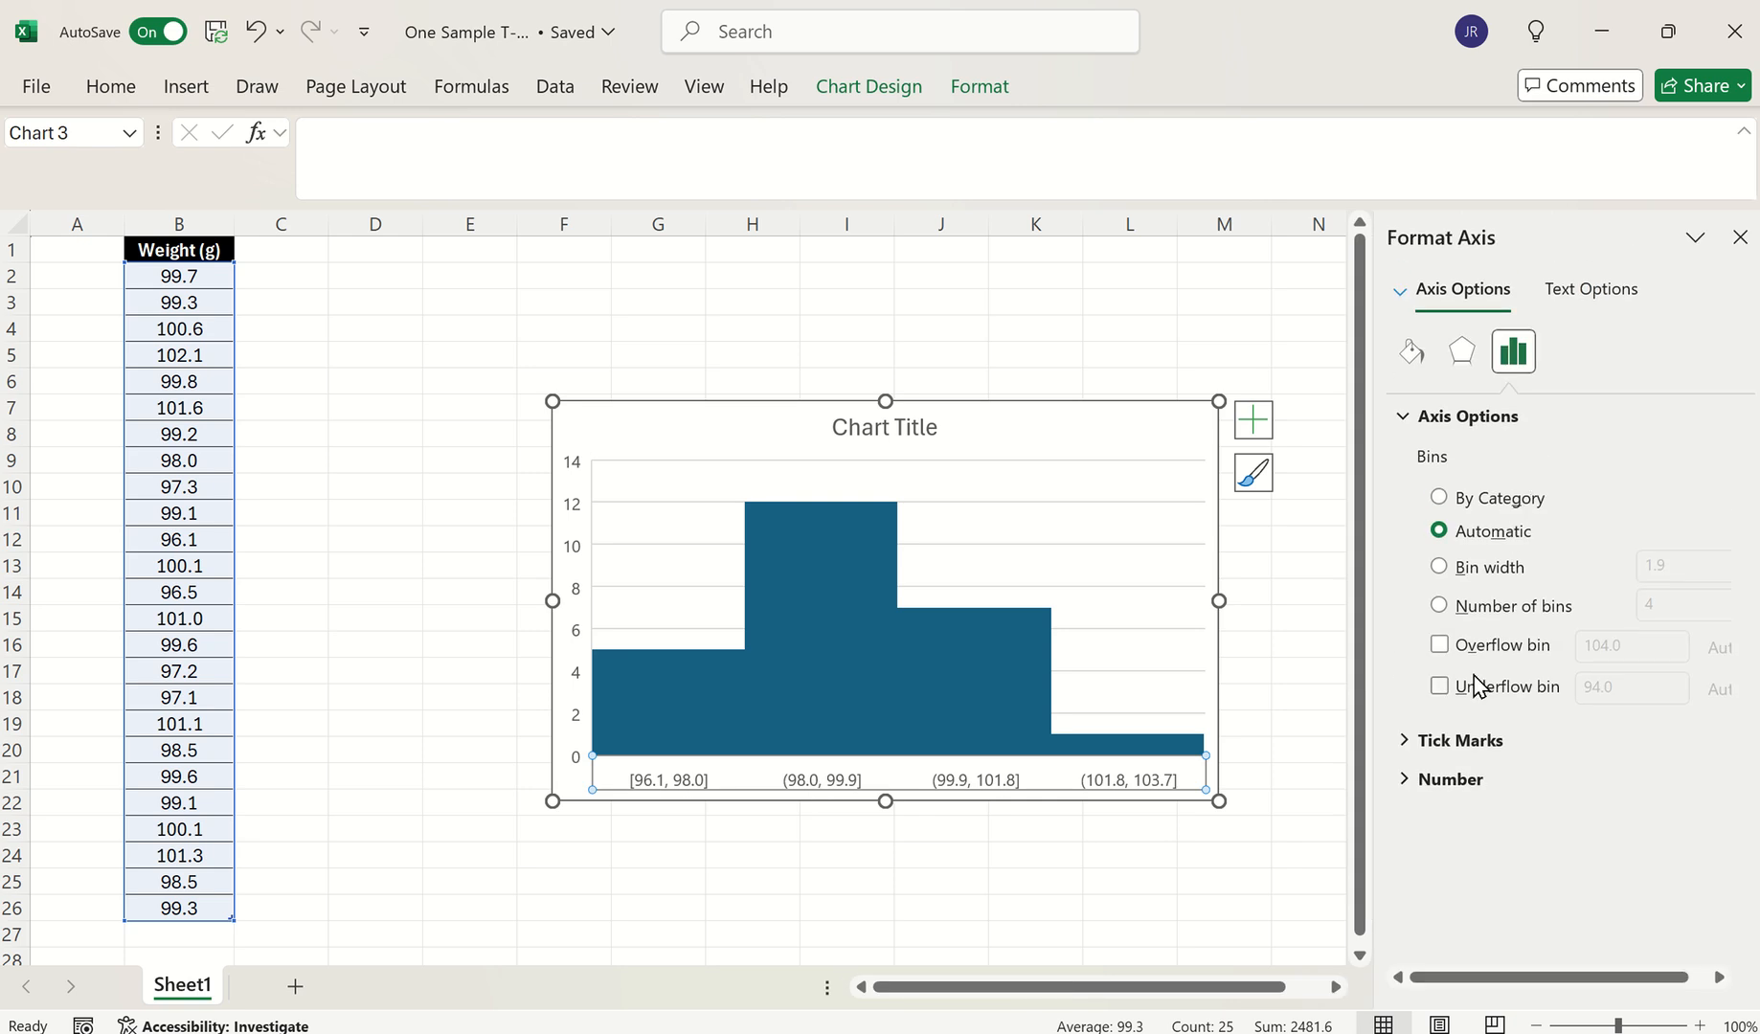
pyautogui.click(1453, 567)
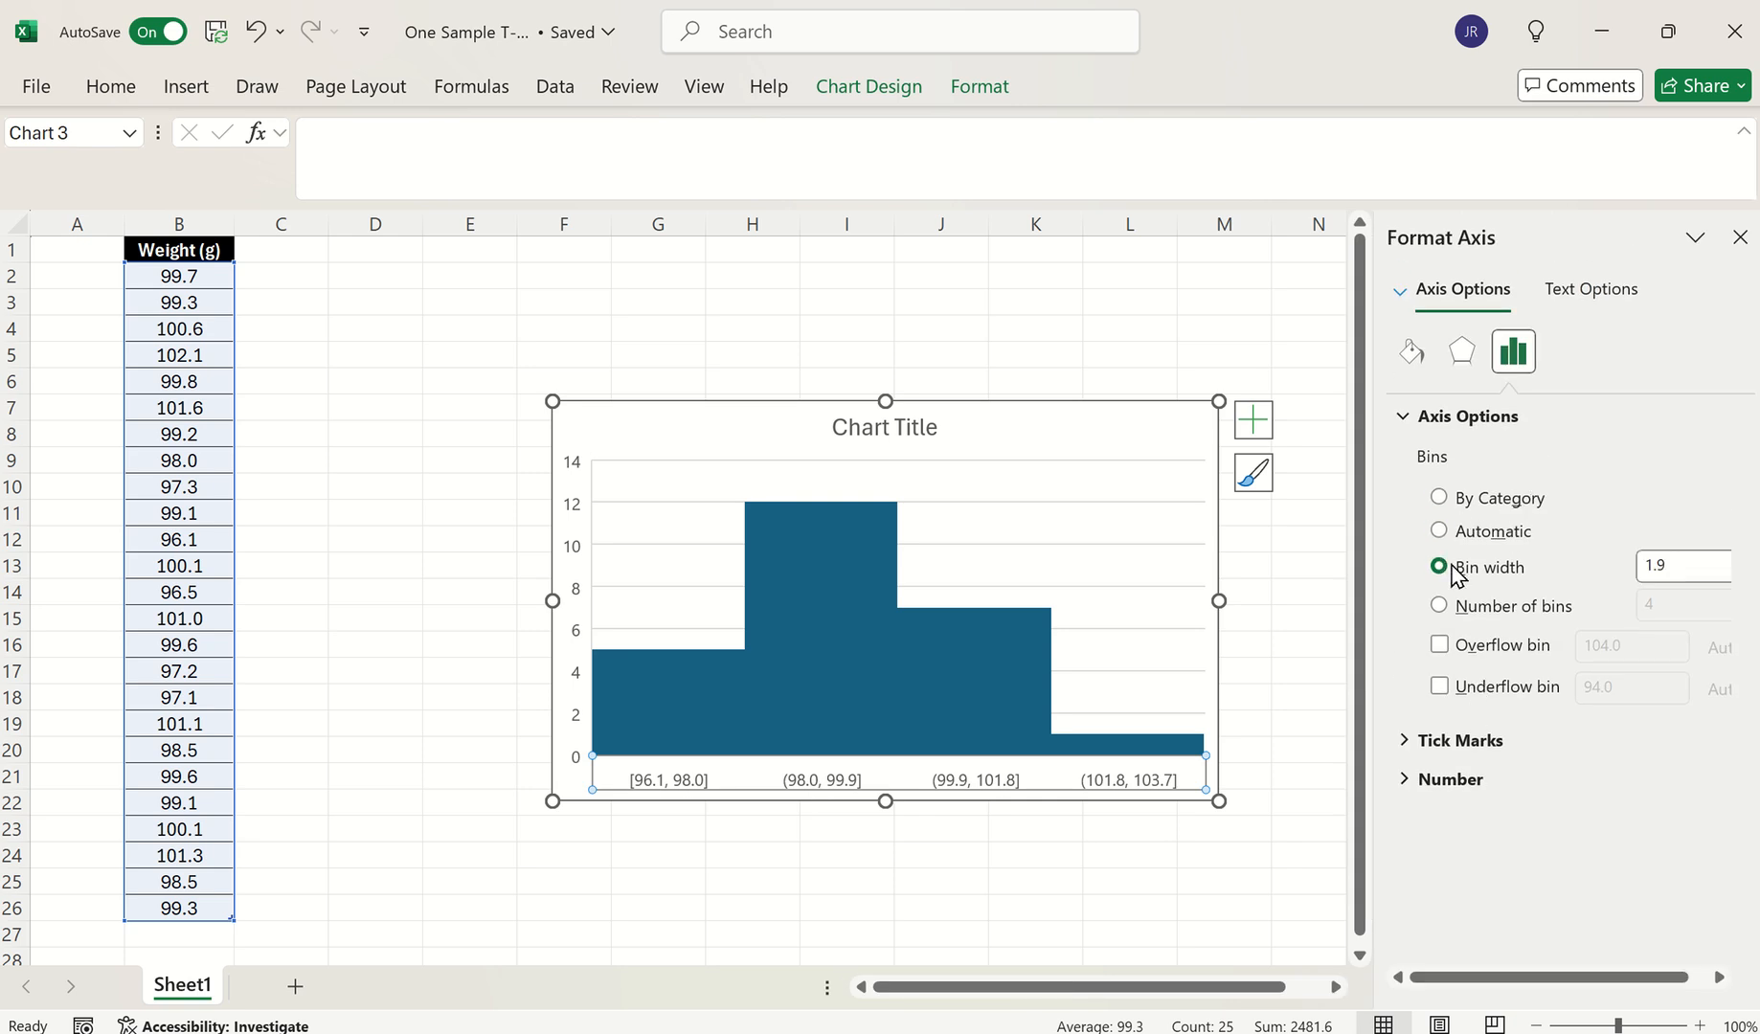
pyautogui.click(1505, 606)
pyautogui.doubleClick(1661, 604)
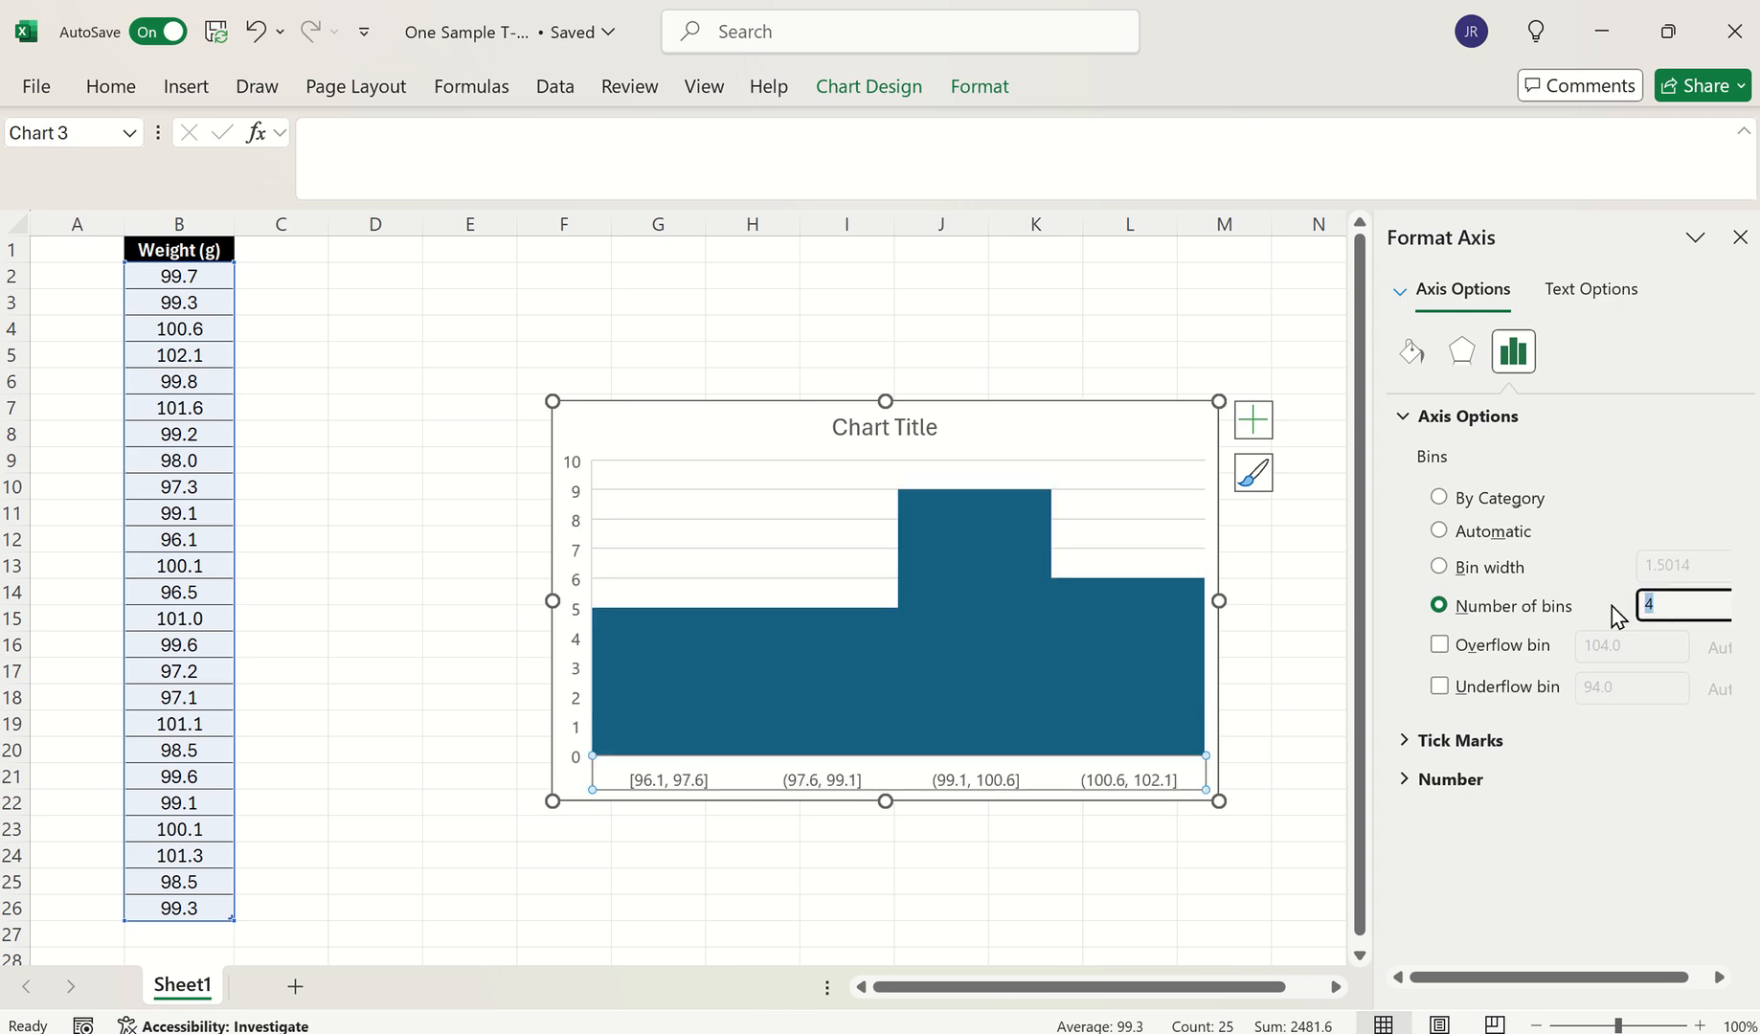
pyautogui.write('5')
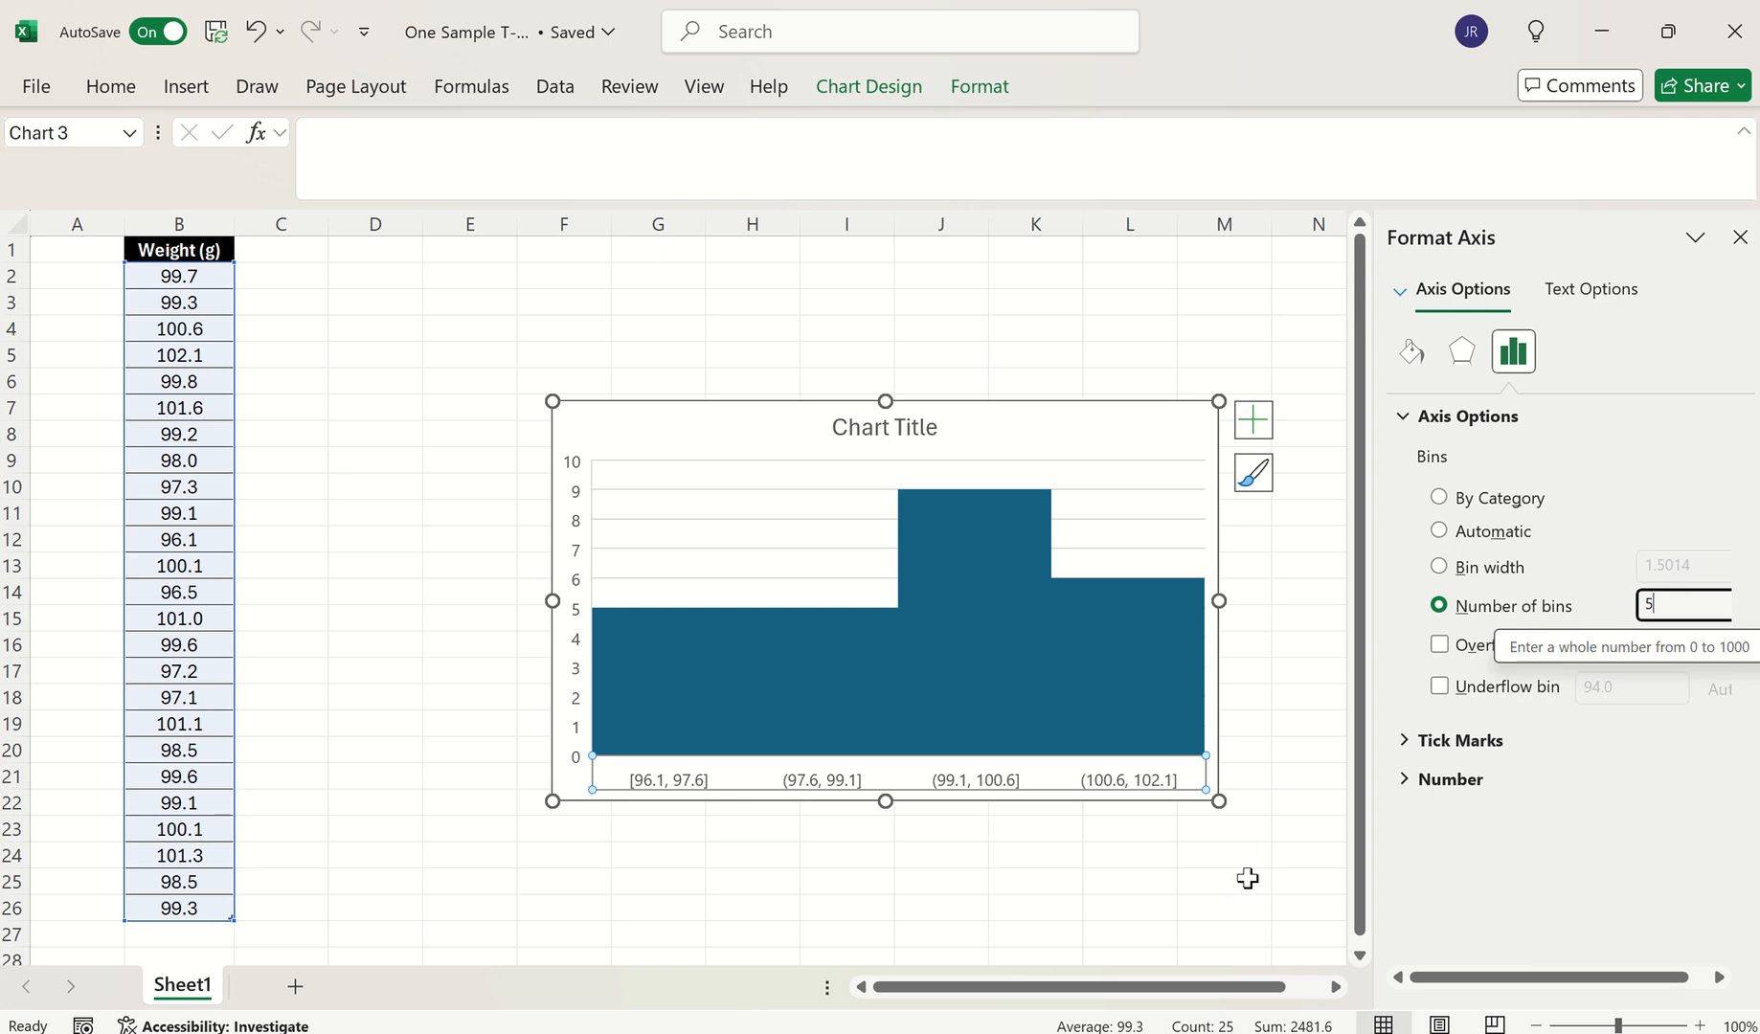
pyautogui.press('Return')
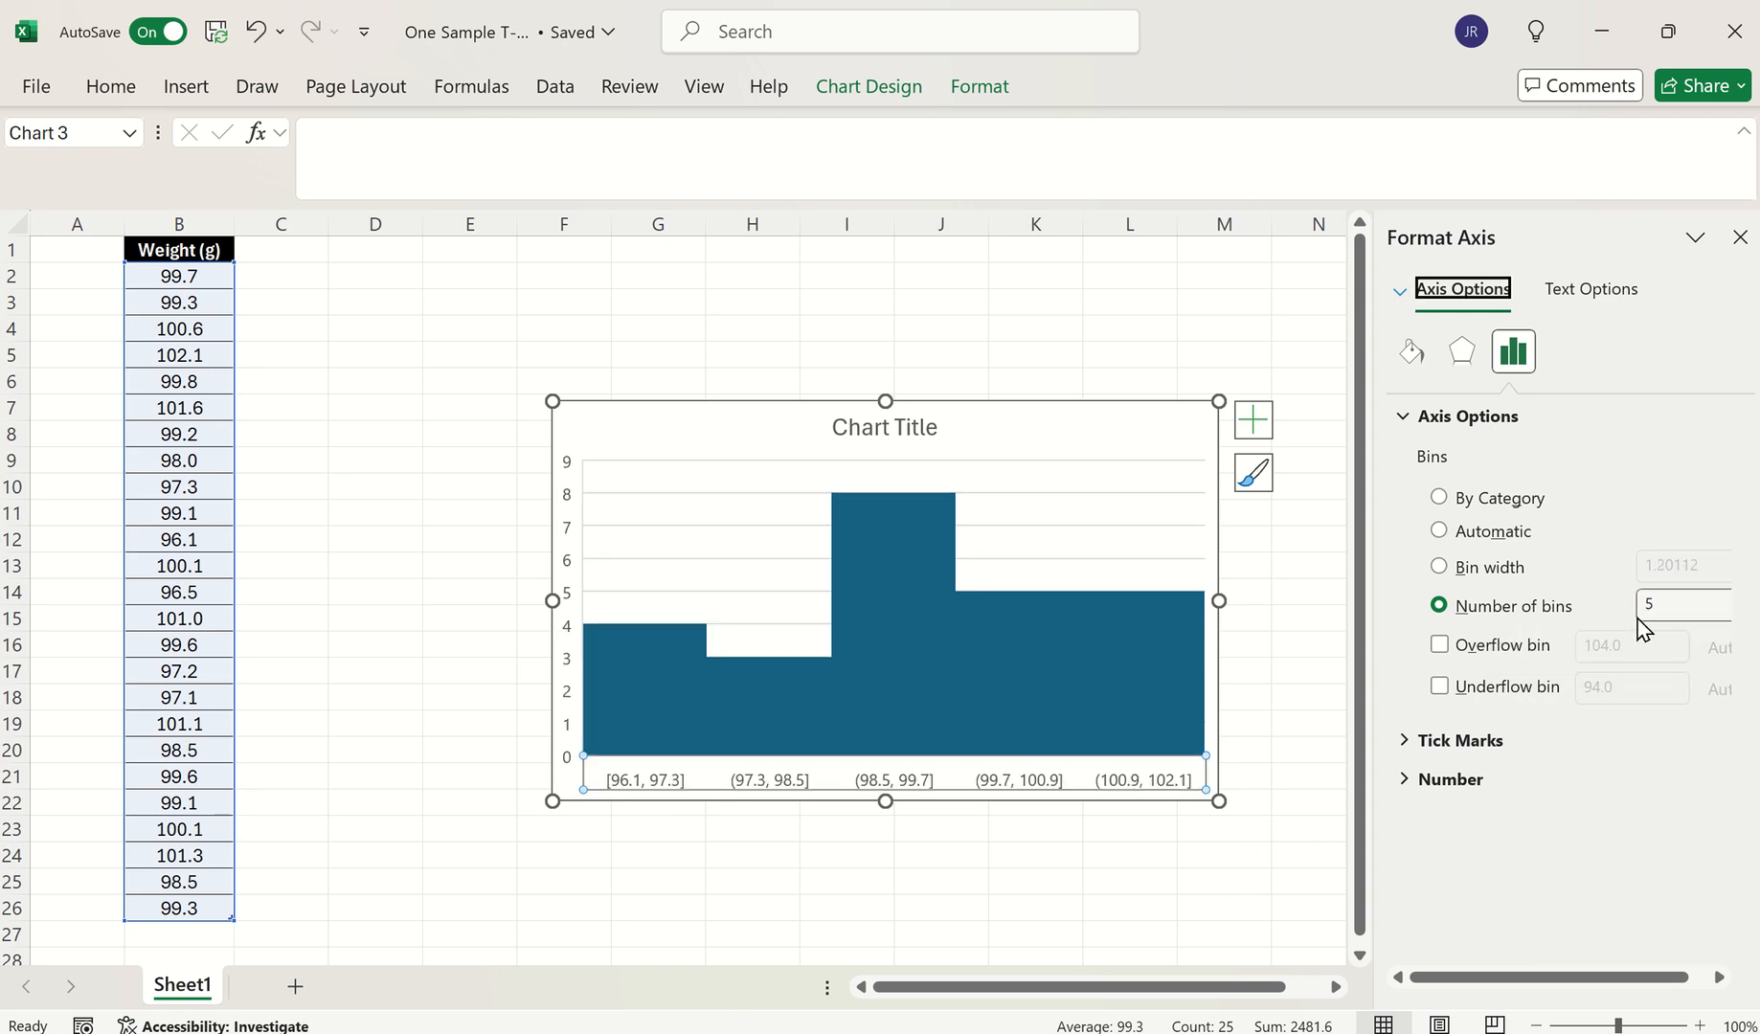
pyautogui.click(1102, 957)
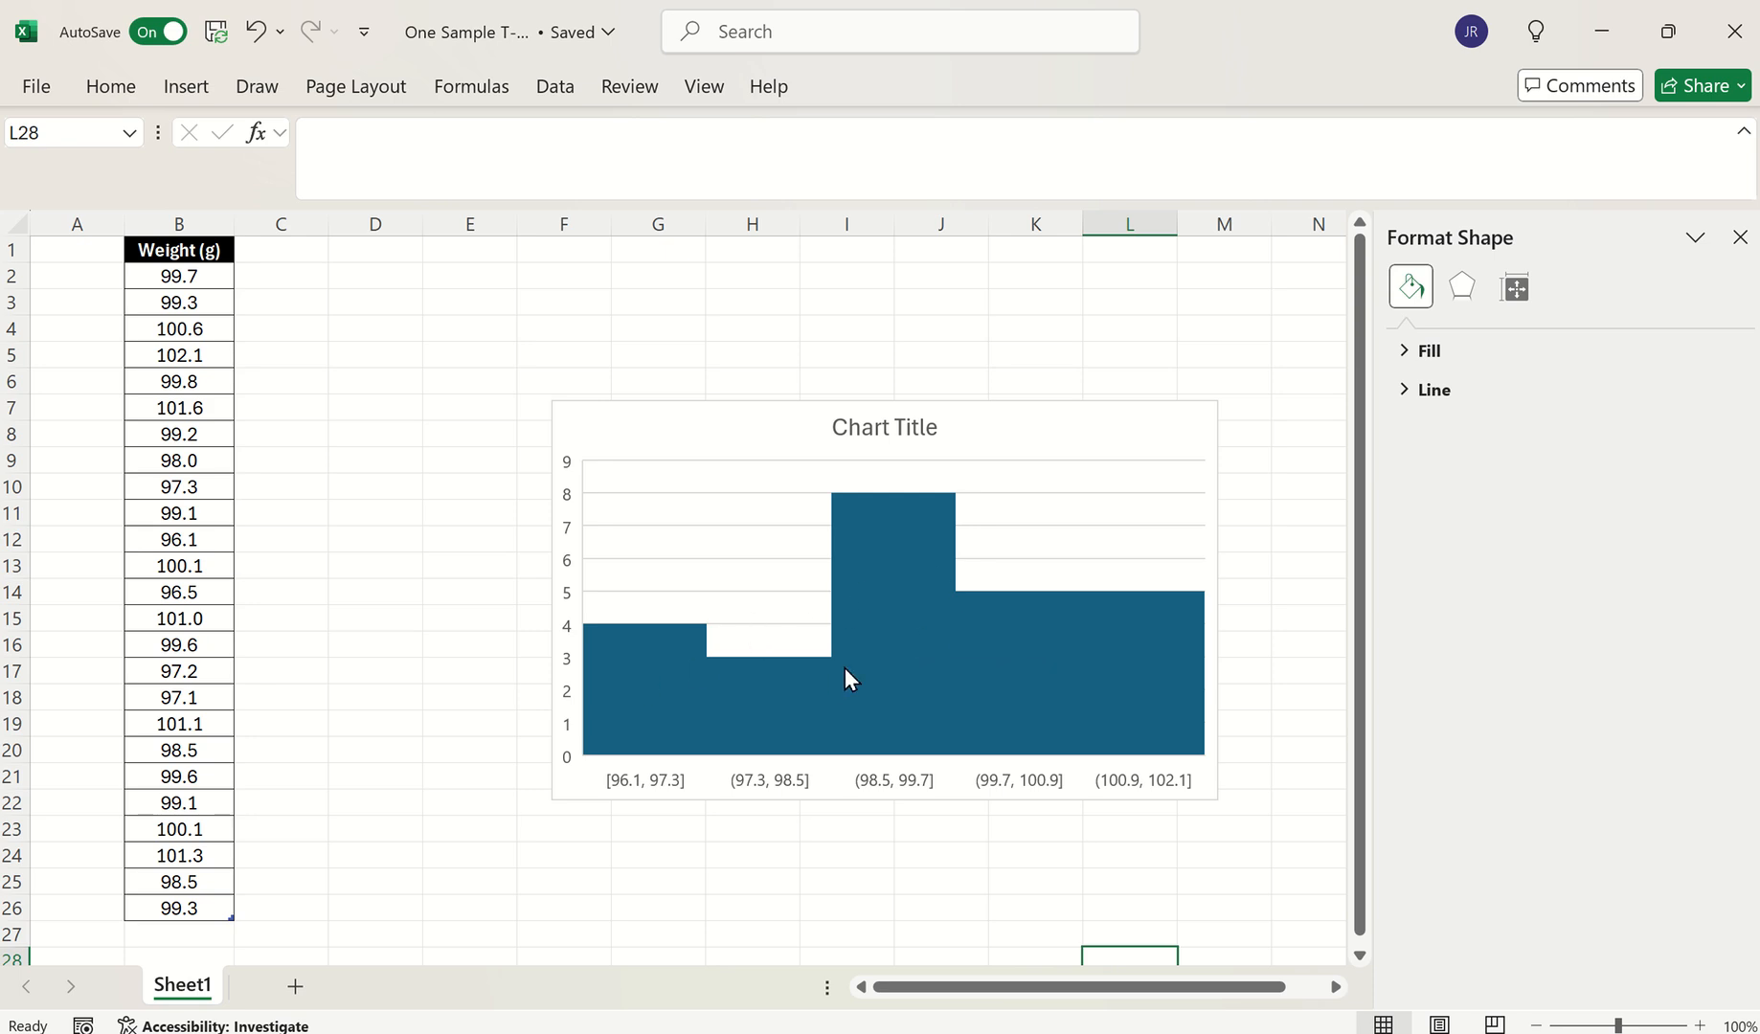
# Move the histogram to the top right of the sheet, over columns K to R
pyautogui.click(1740, 239)
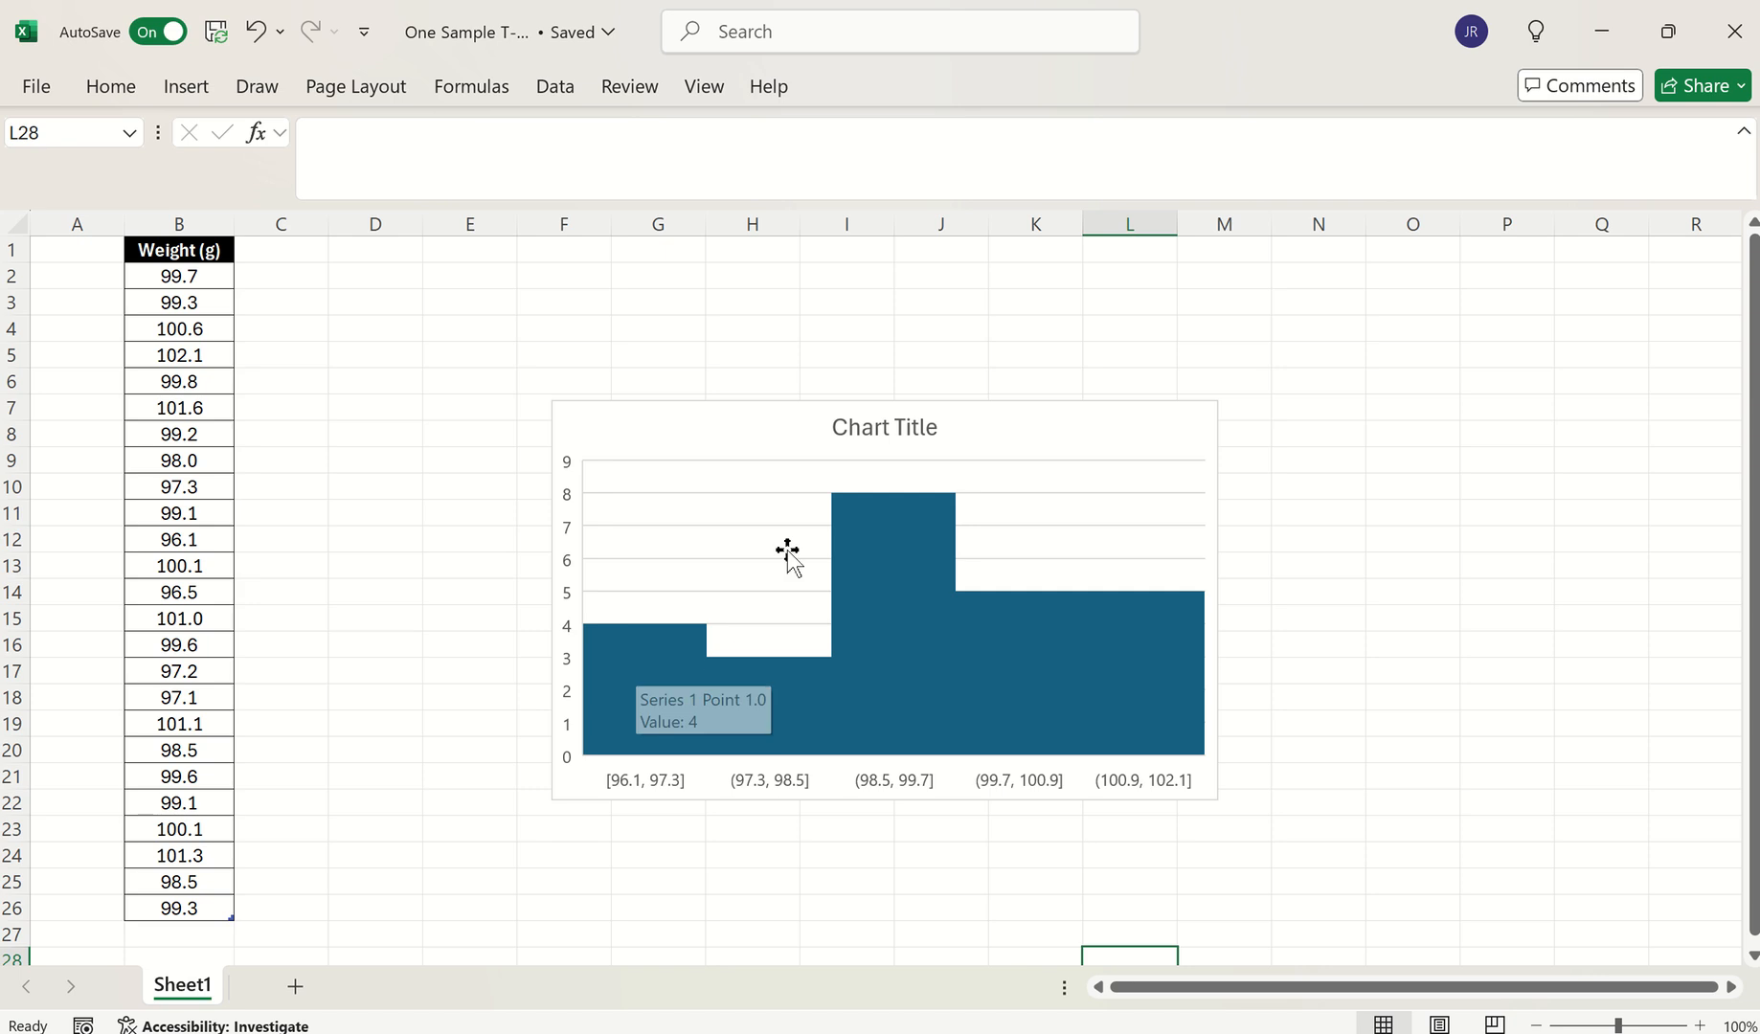
pyautogui.moveTo(1045, 652)
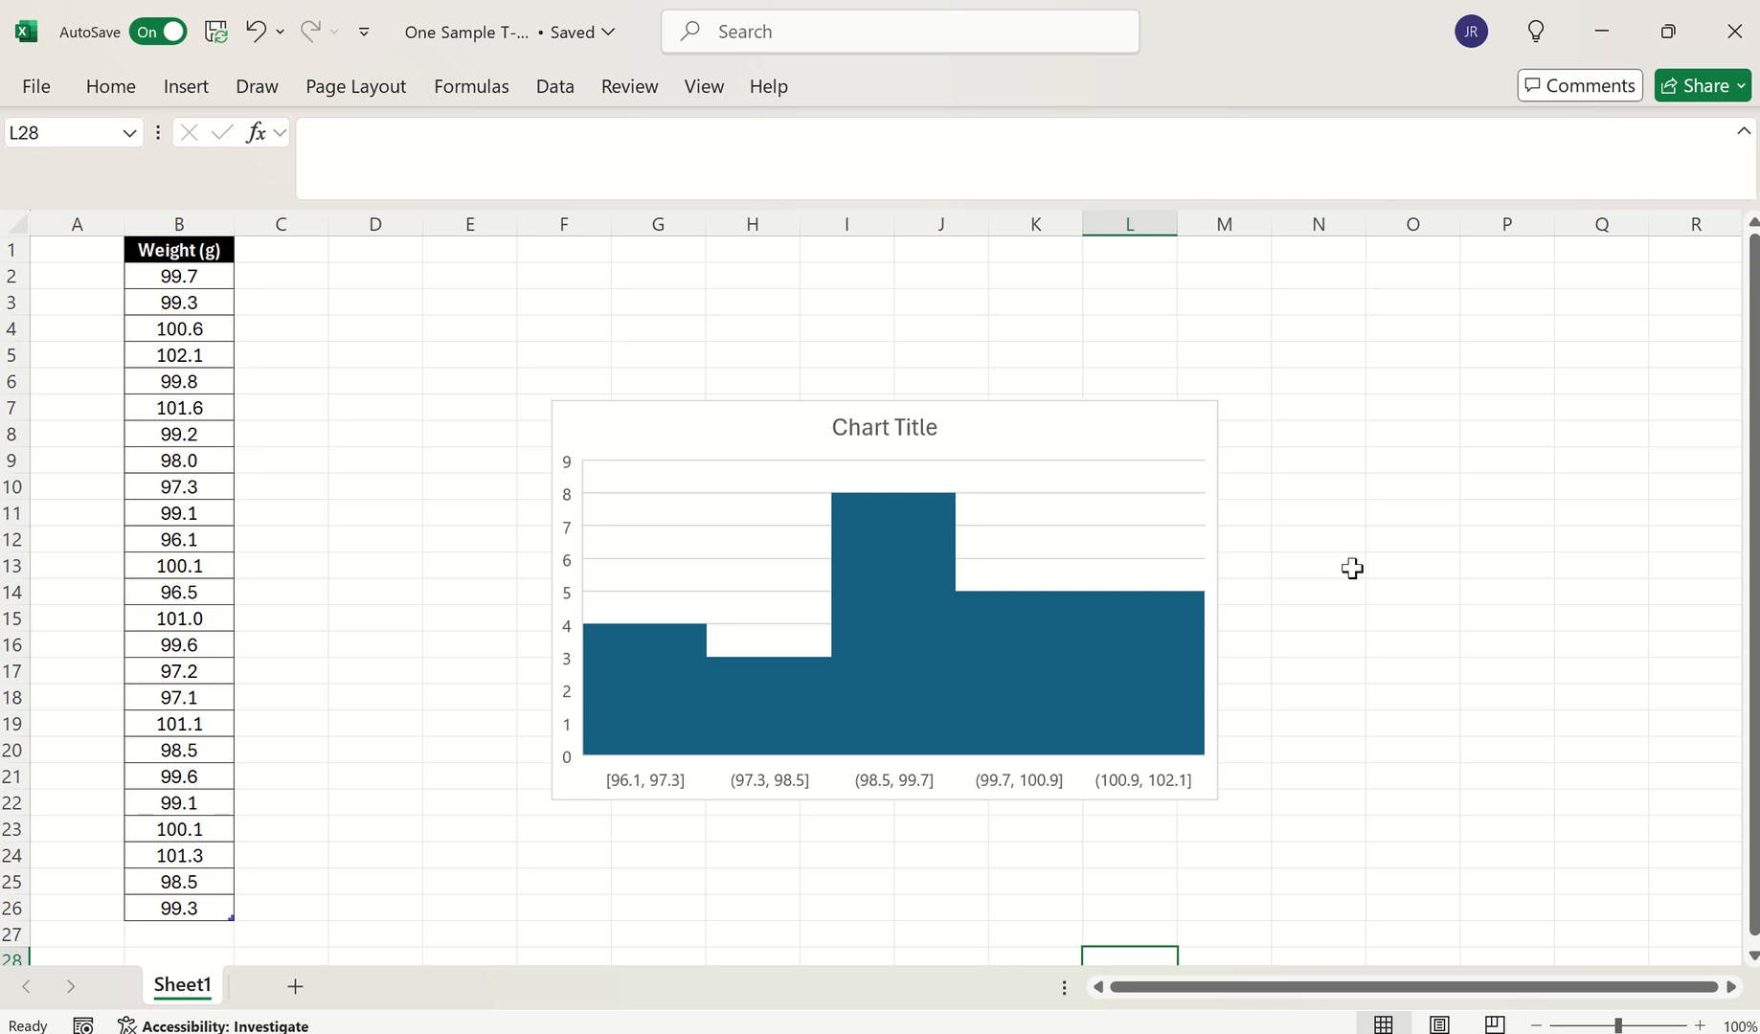
pyautogui.click(1104, 458)
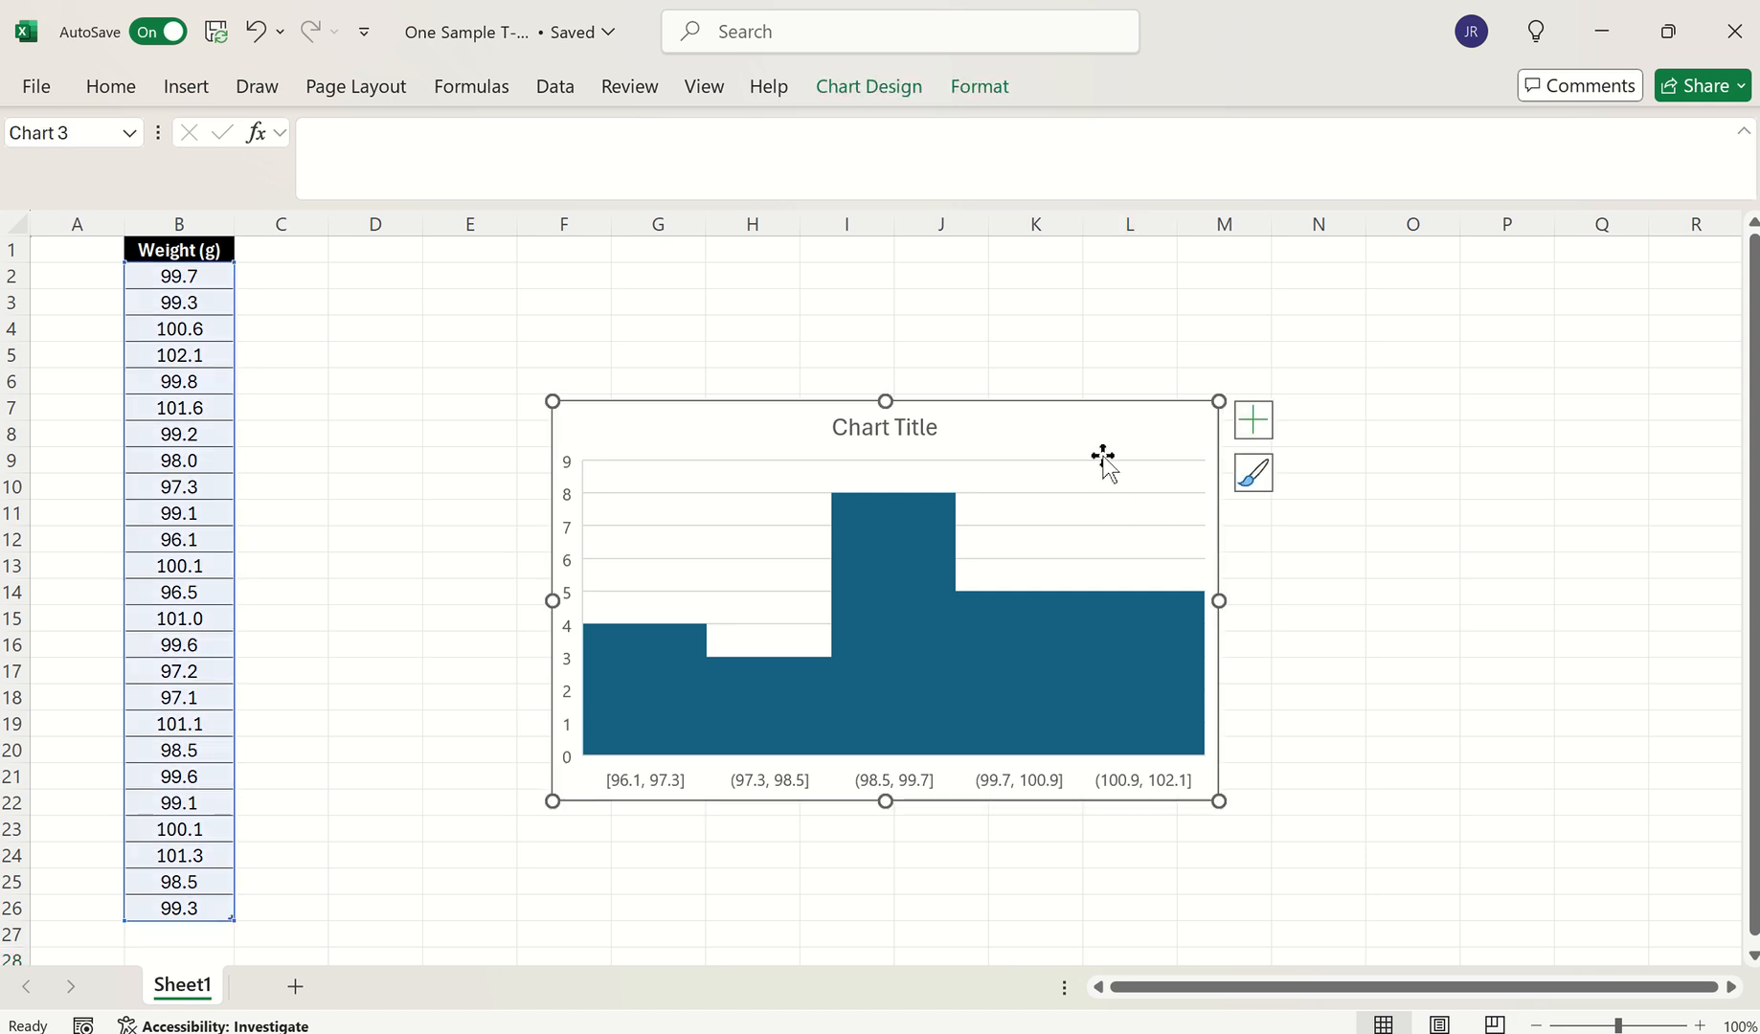
pyautogui.click(1104, 463)
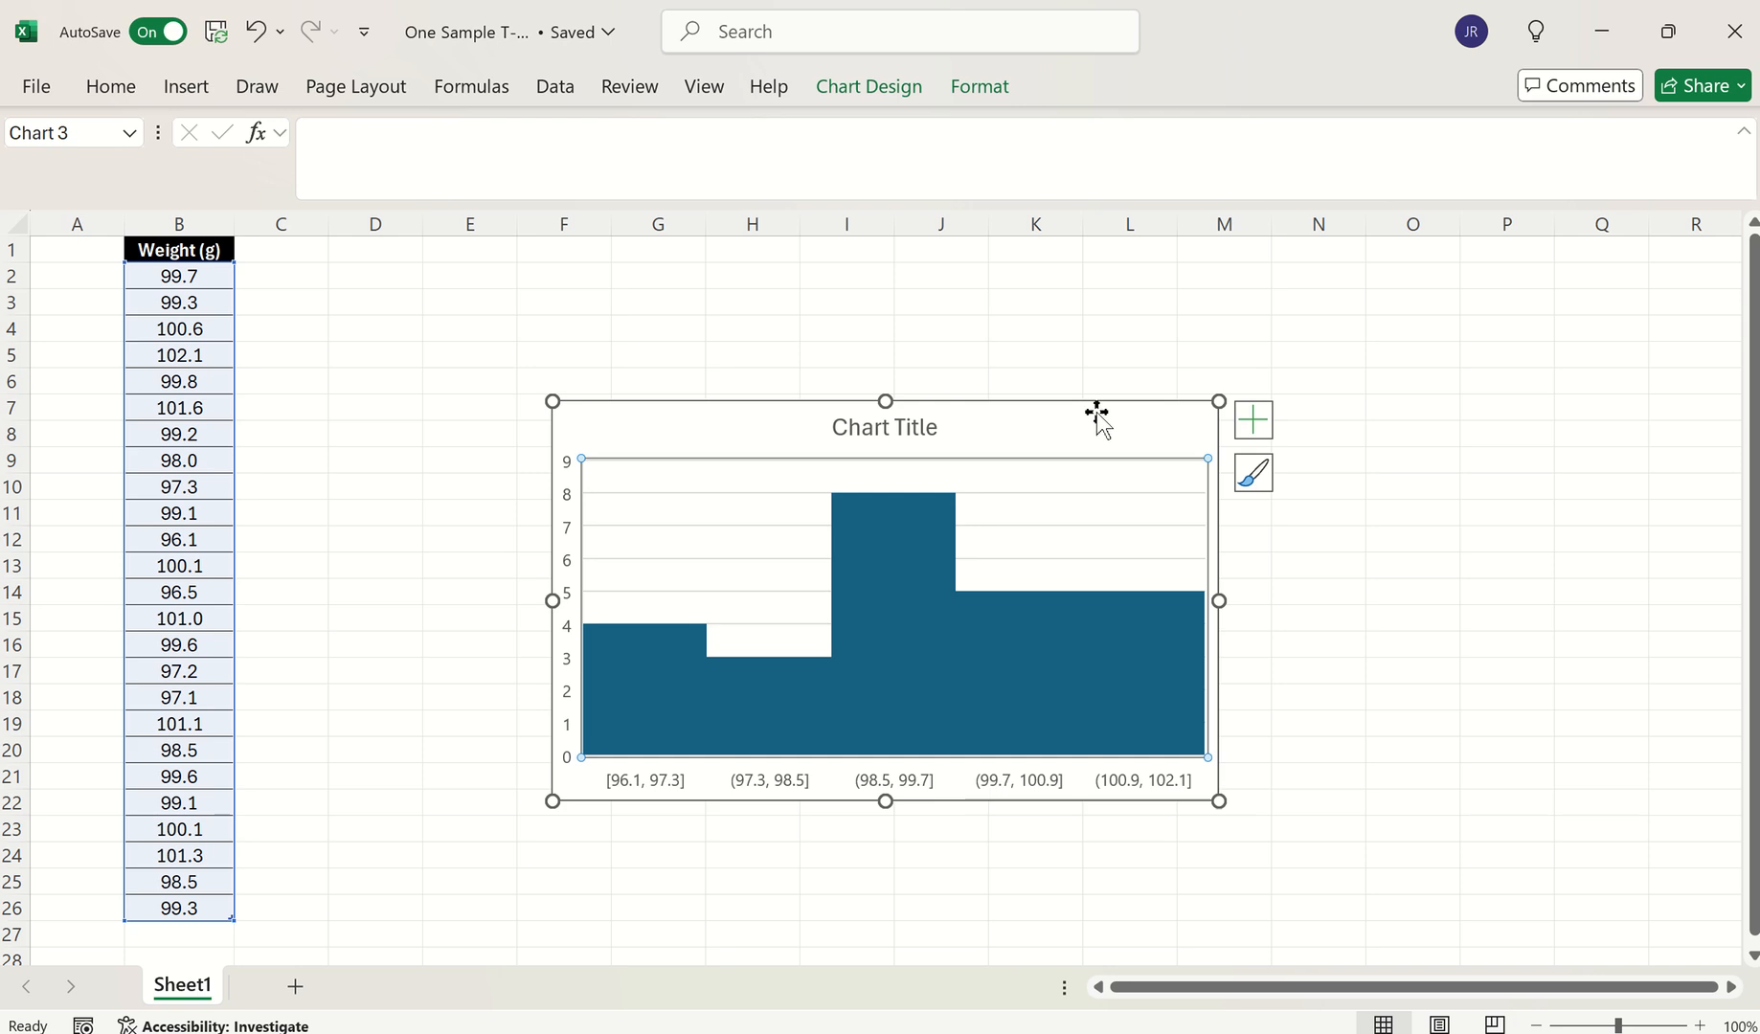
pyautogui.moveTo(1098, 414); pyautogui.dragTo(1580, 278)
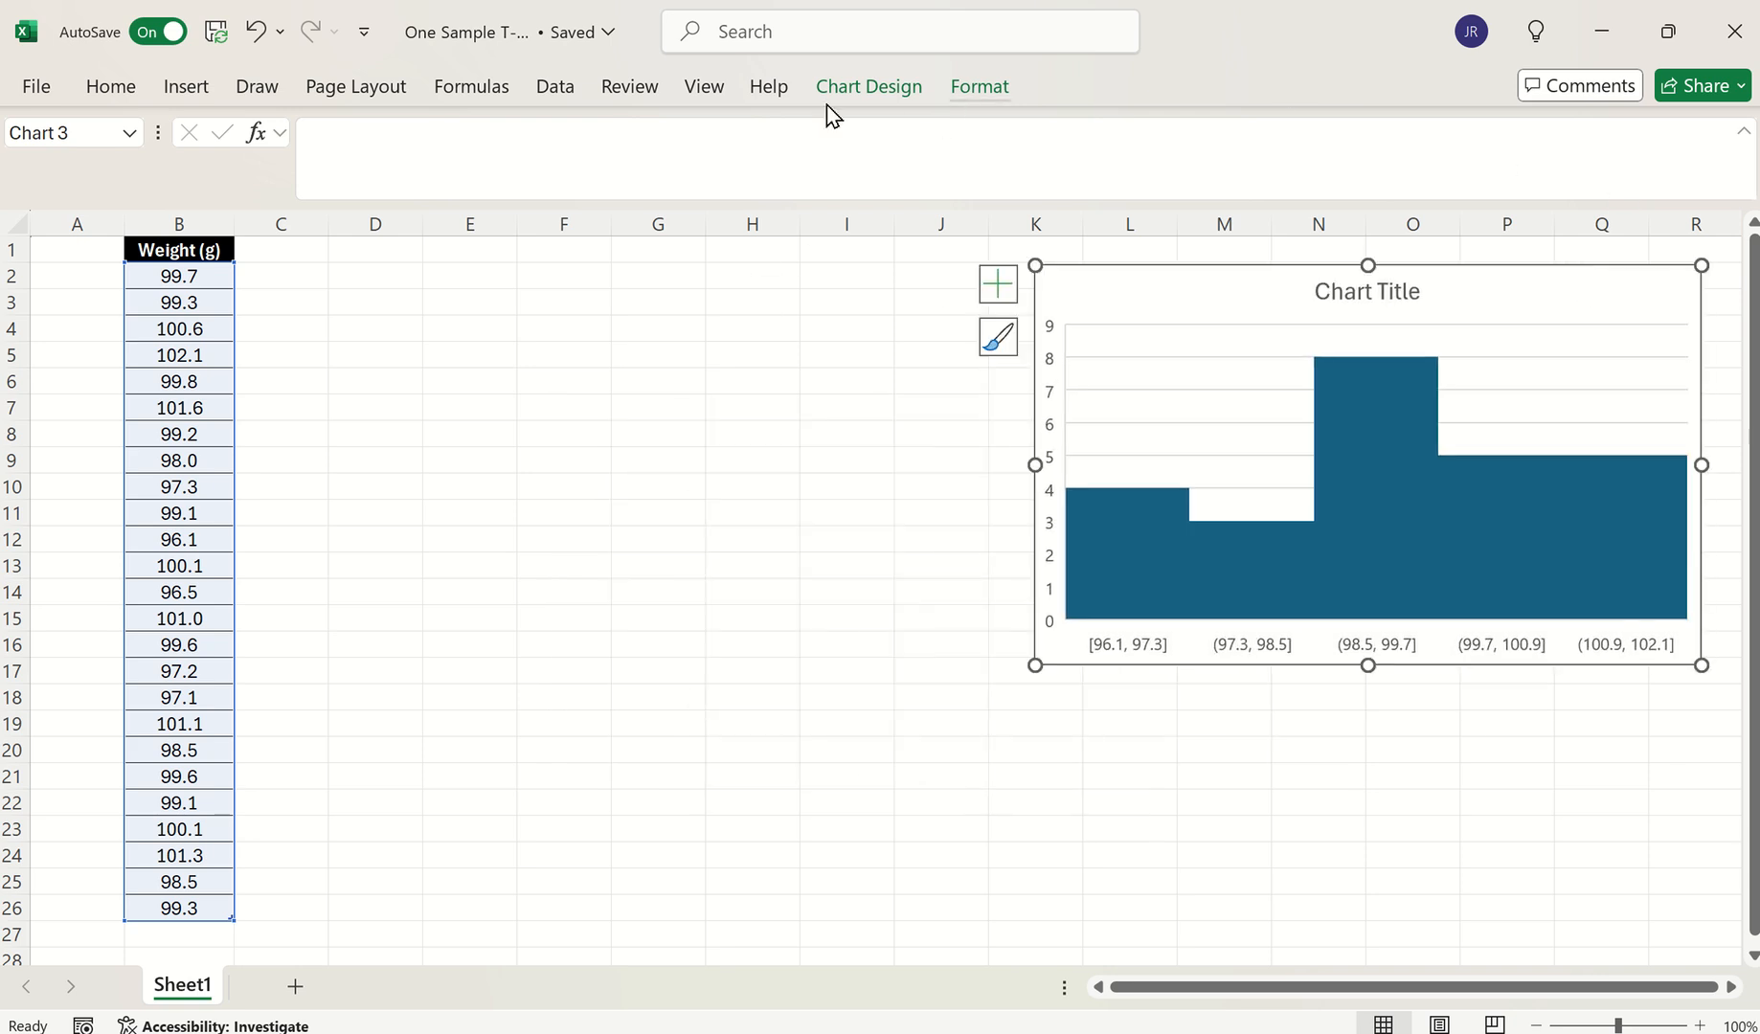
# Run Descriptive Statistics on B1:B26 with labels and summary statistics, output at D2
pyautogui.click(551, 91)
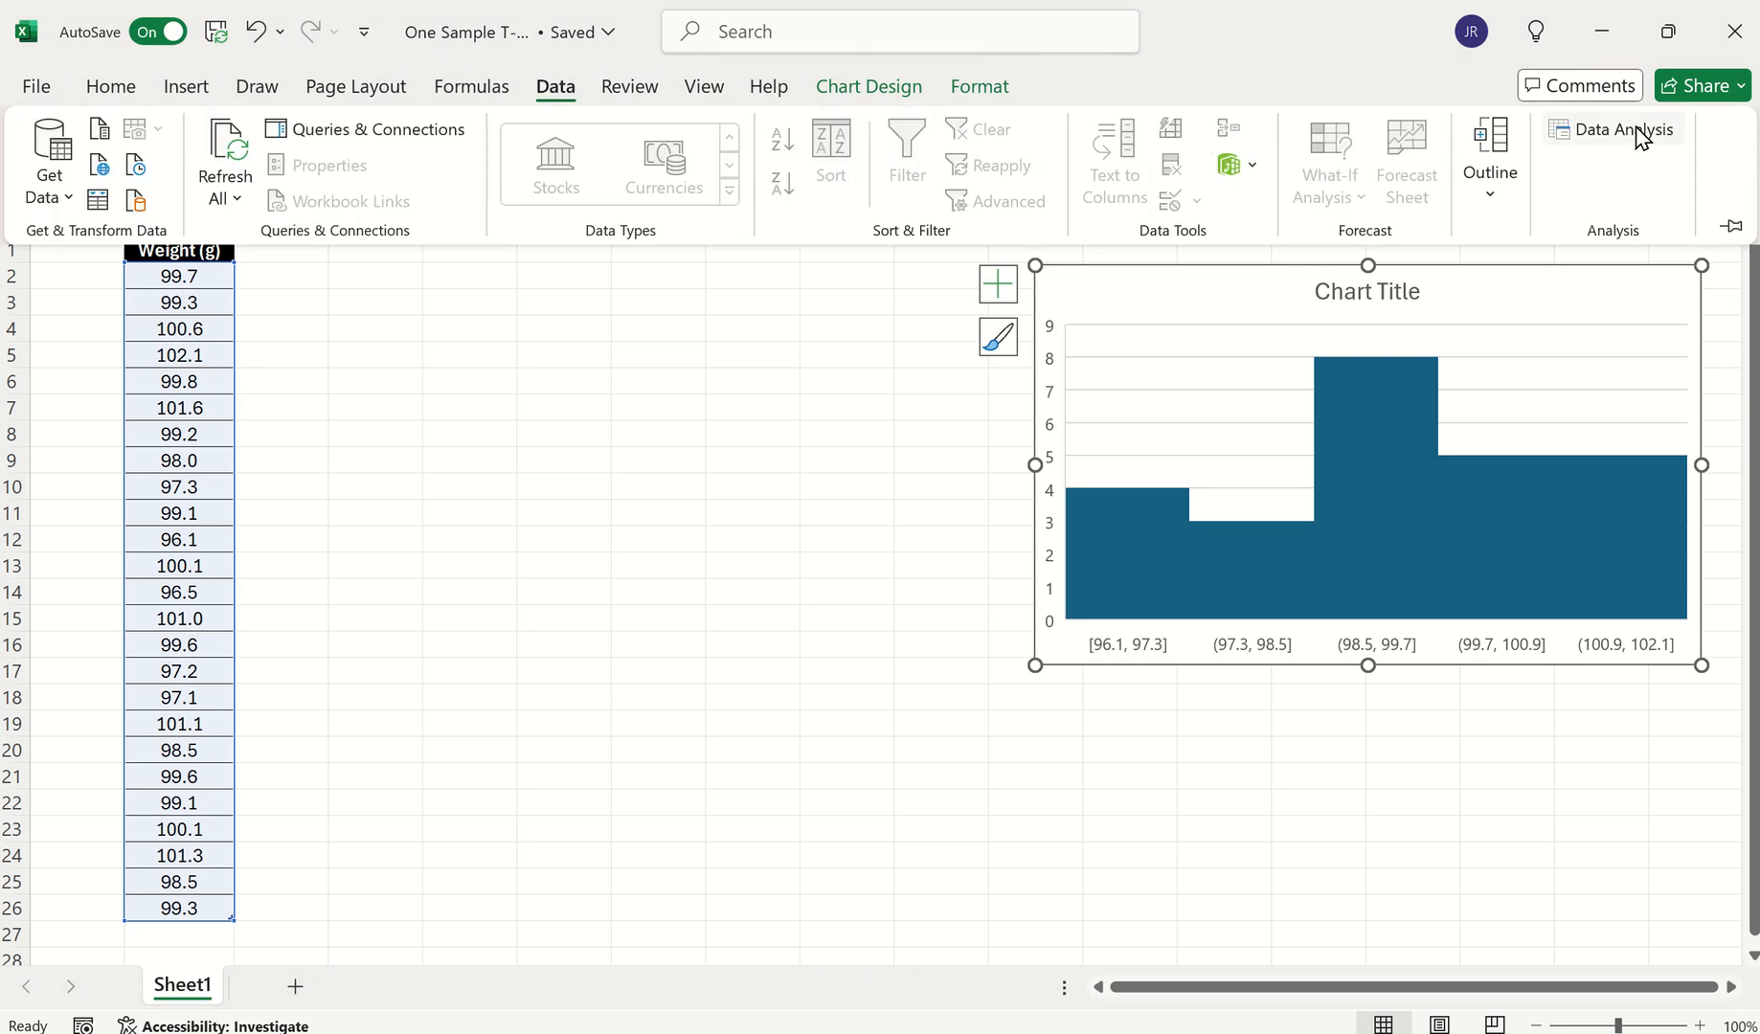
pyautogui.click(1641, 136)
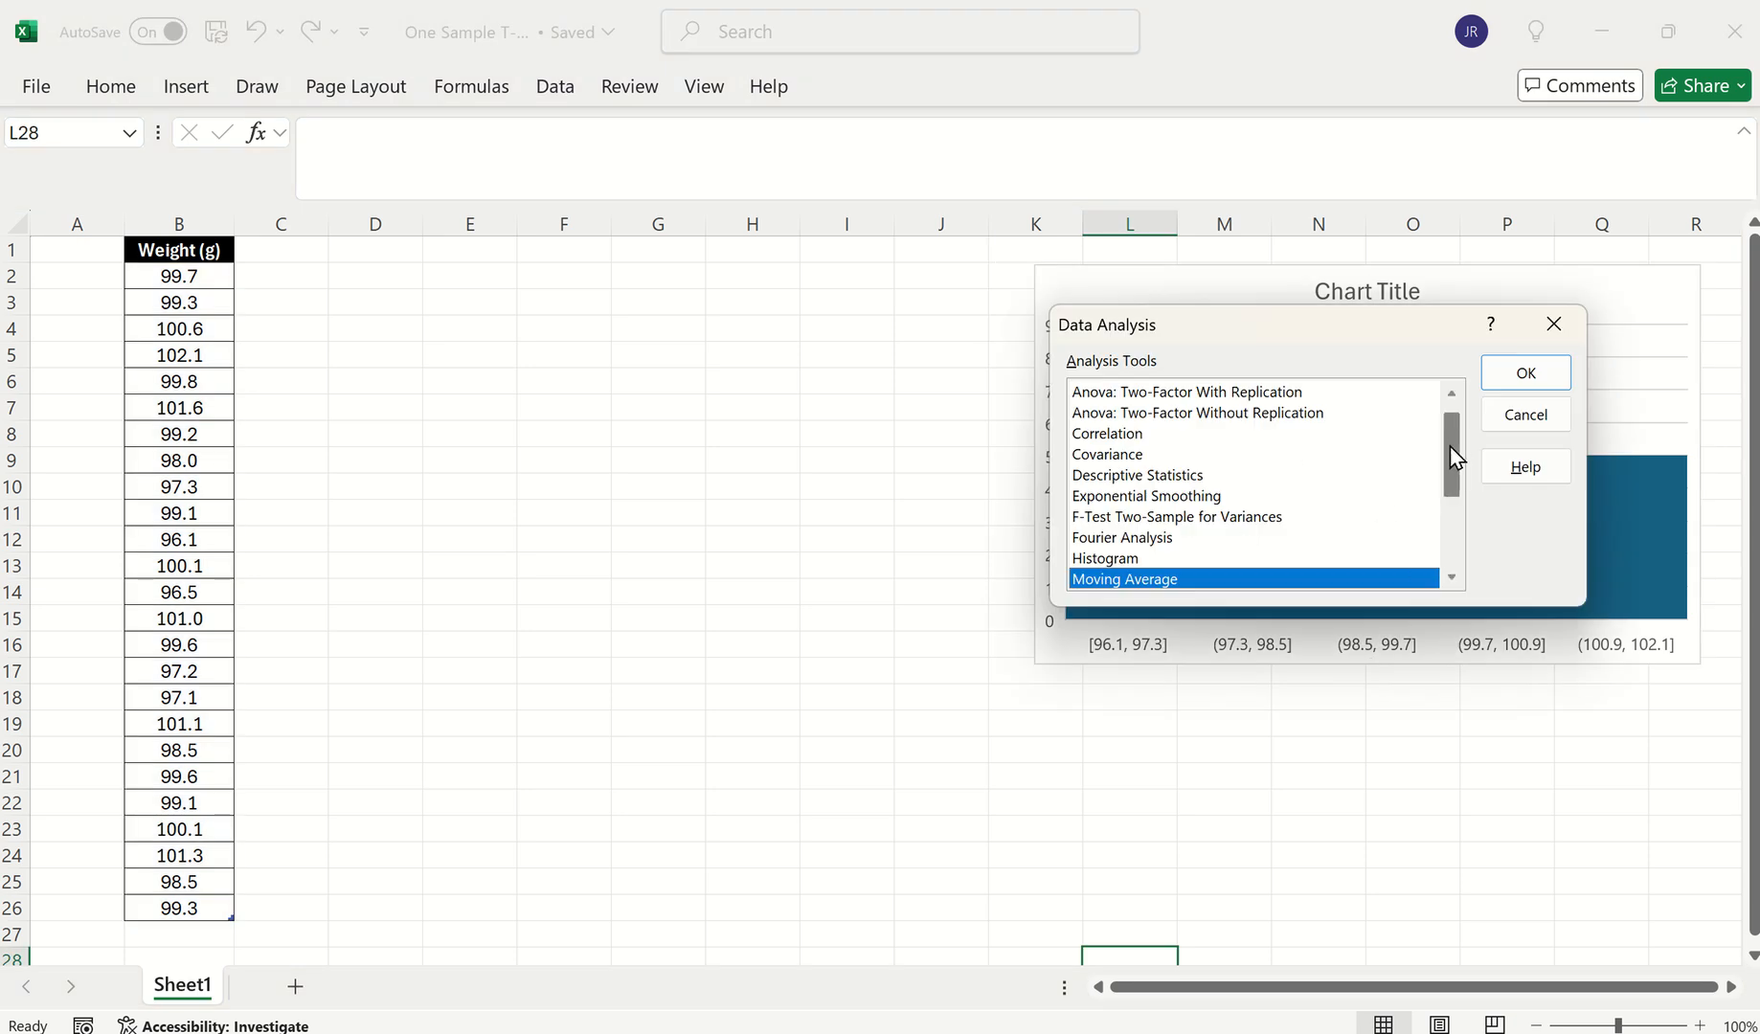
pyautogui.moveTo(1450, 447); pyautogui.dragTo(1450, 442)
pyautogui.click(1142, 497)
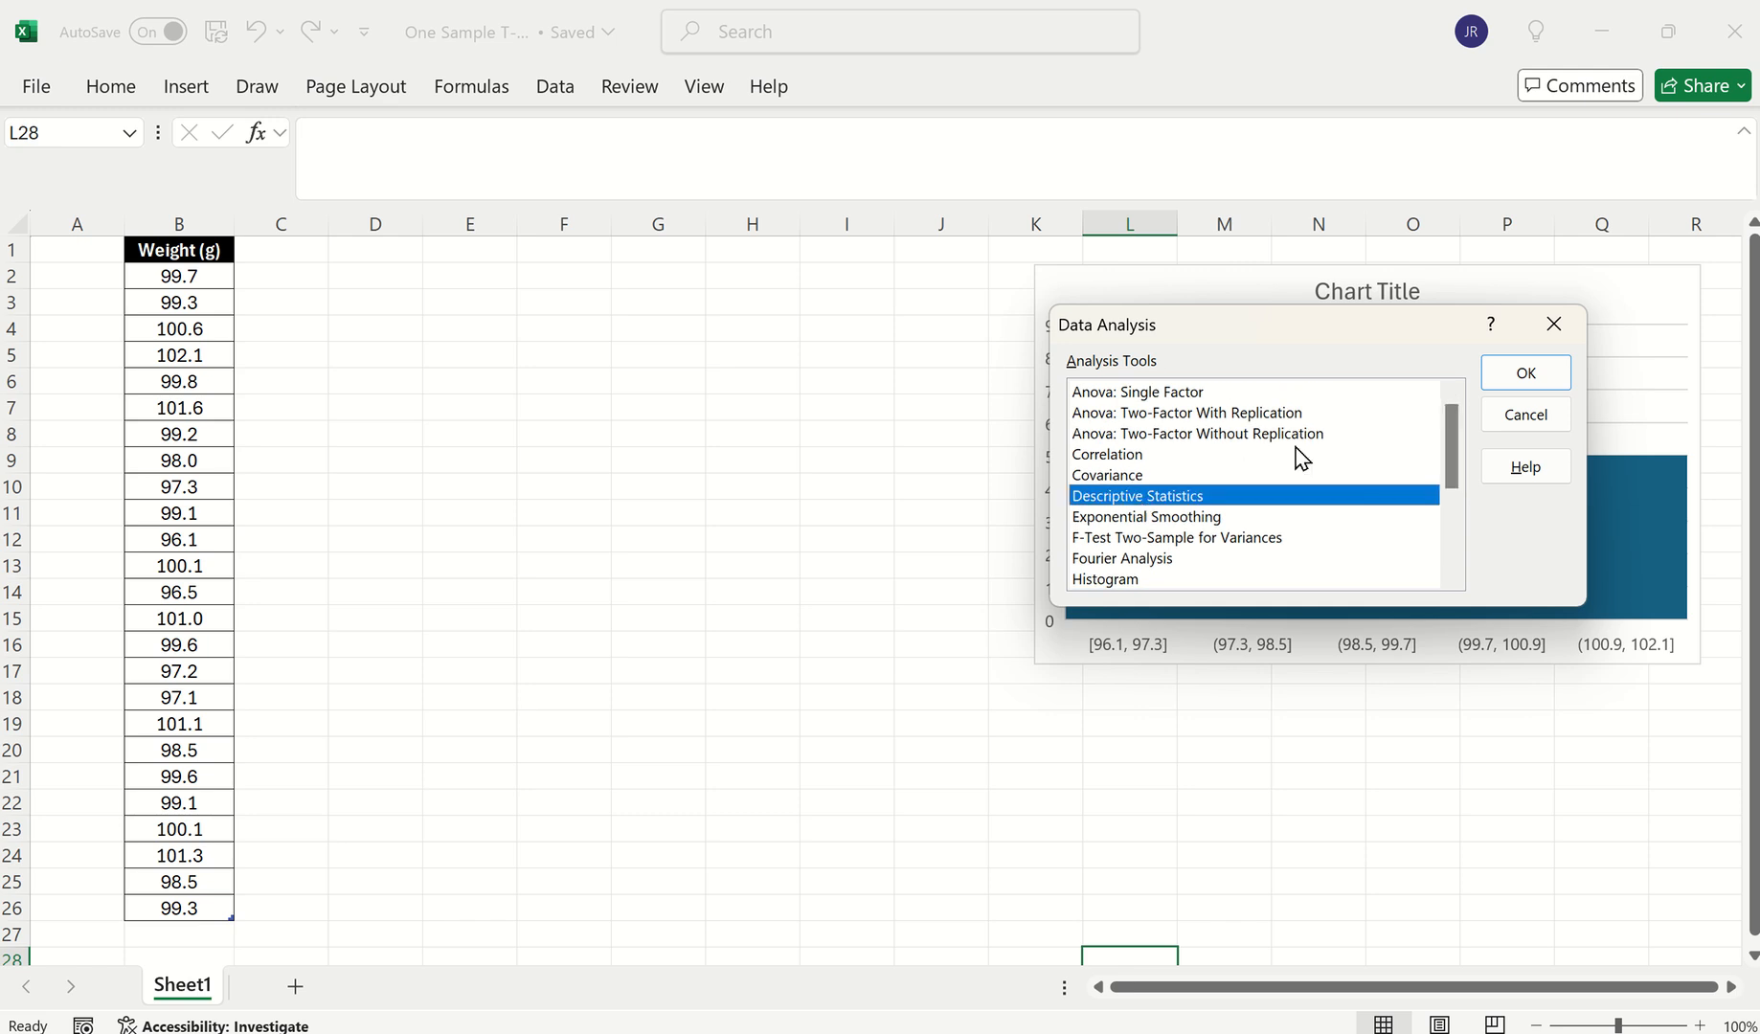
pyautogui.click(1527, 379)
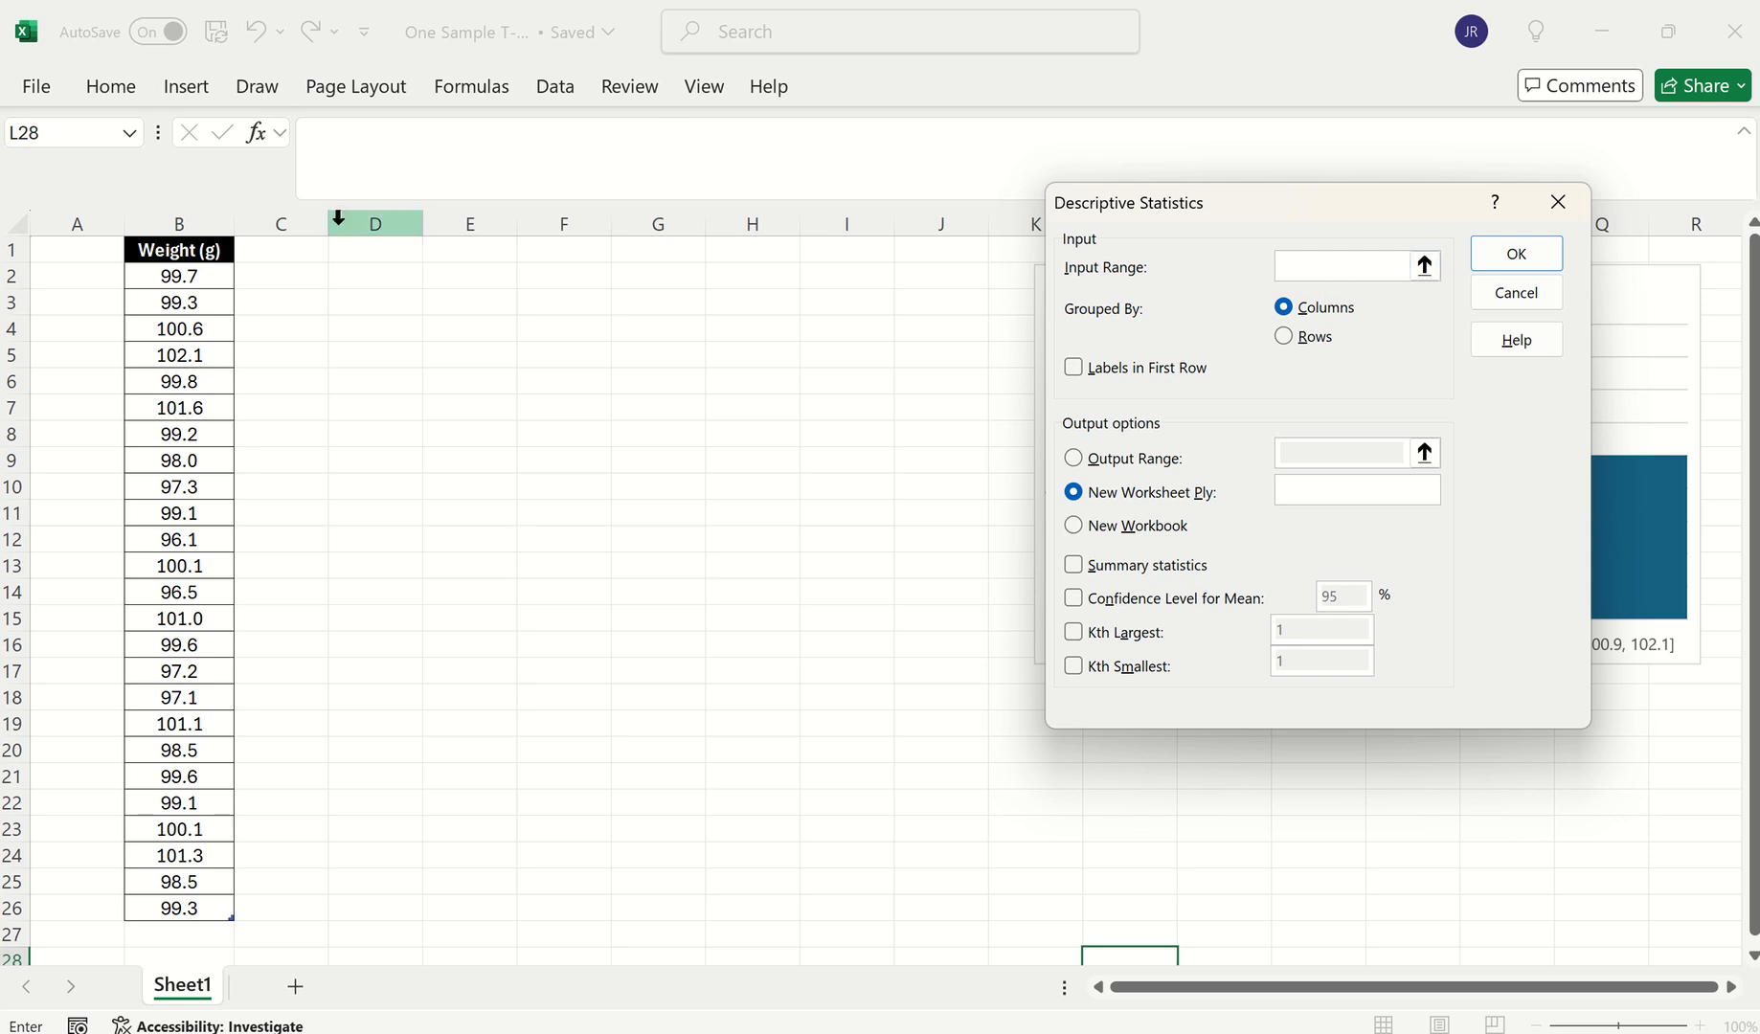
pyautogui.moveTo(218, 251); pyautogui.dragTo(169, 904)
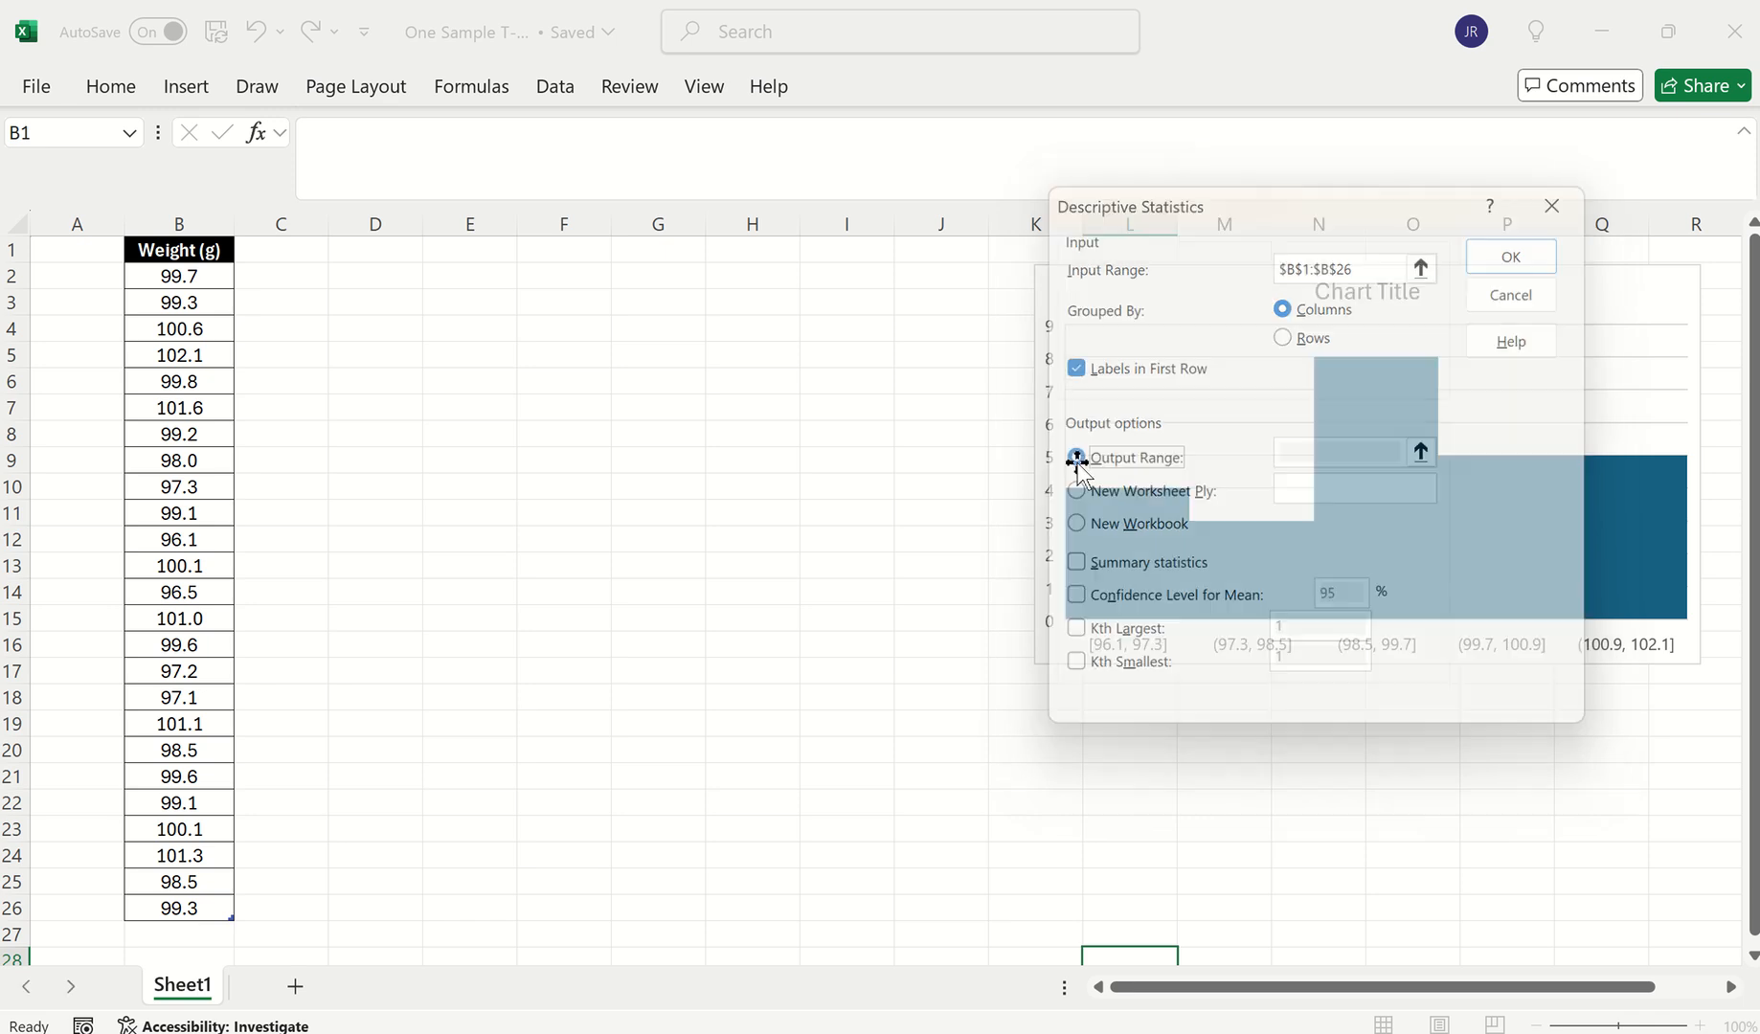
pyautogui.click(1102, 458)
pyautogui.click(1312, 446)
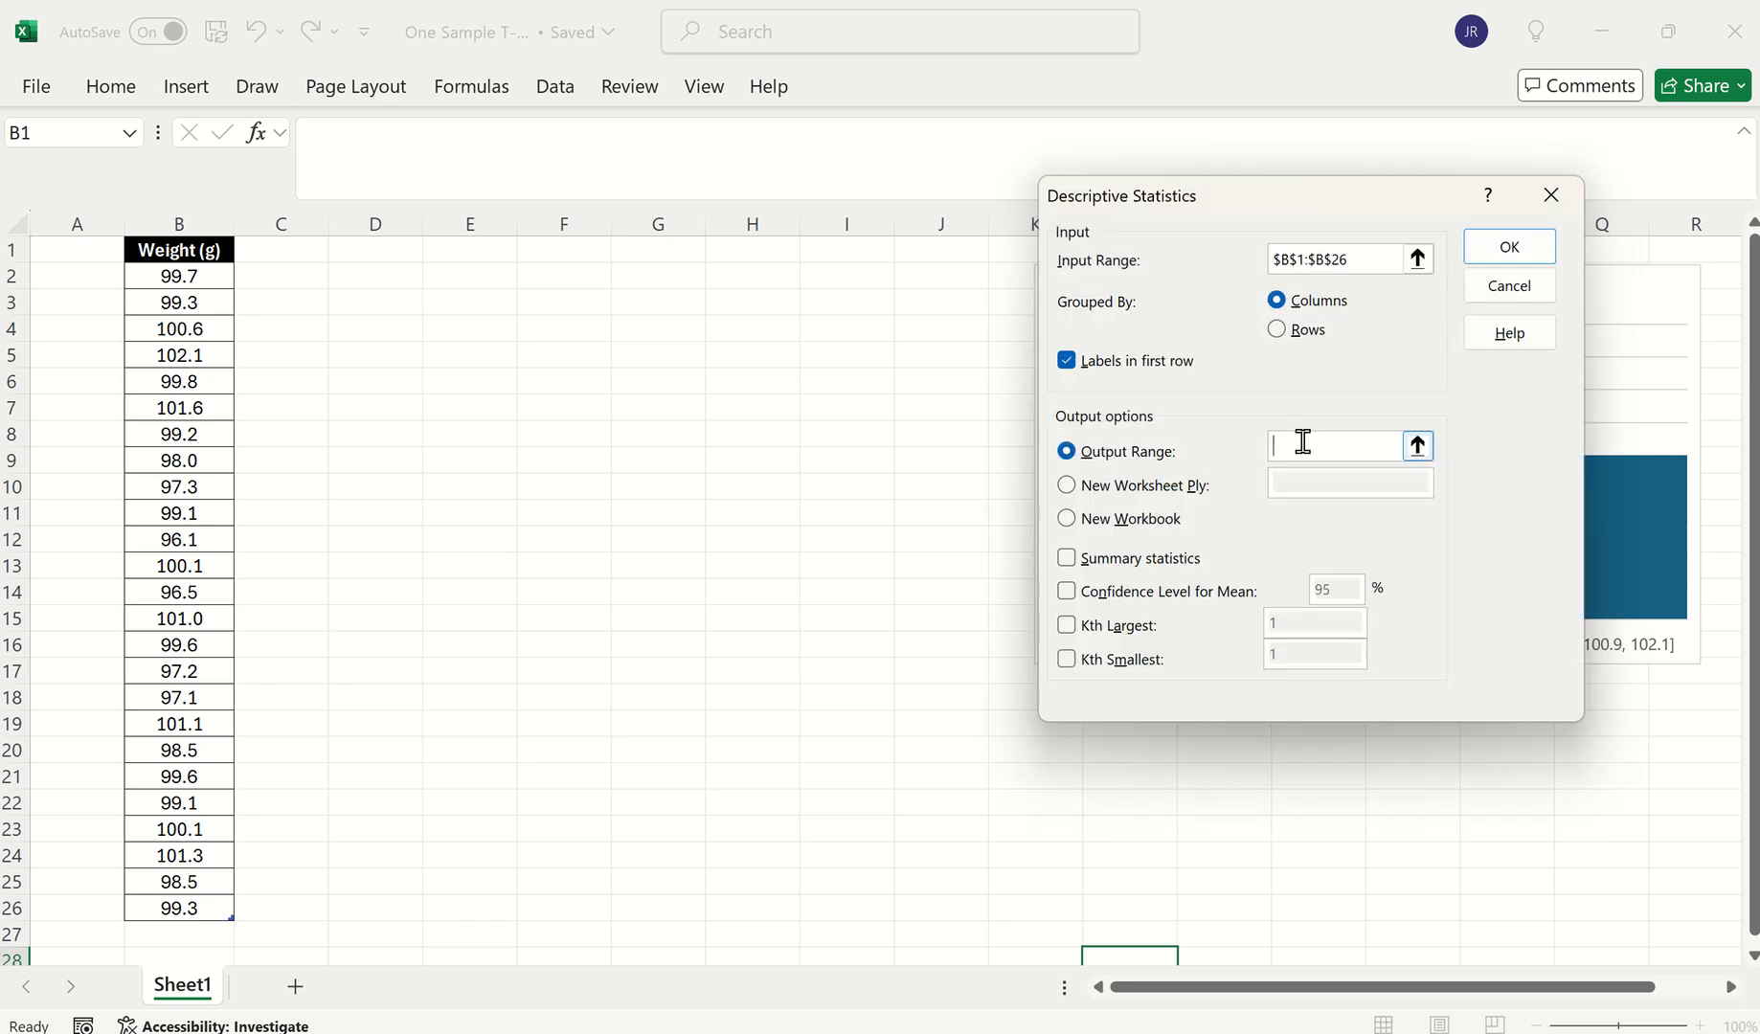
pyautogui.click(393, 277)
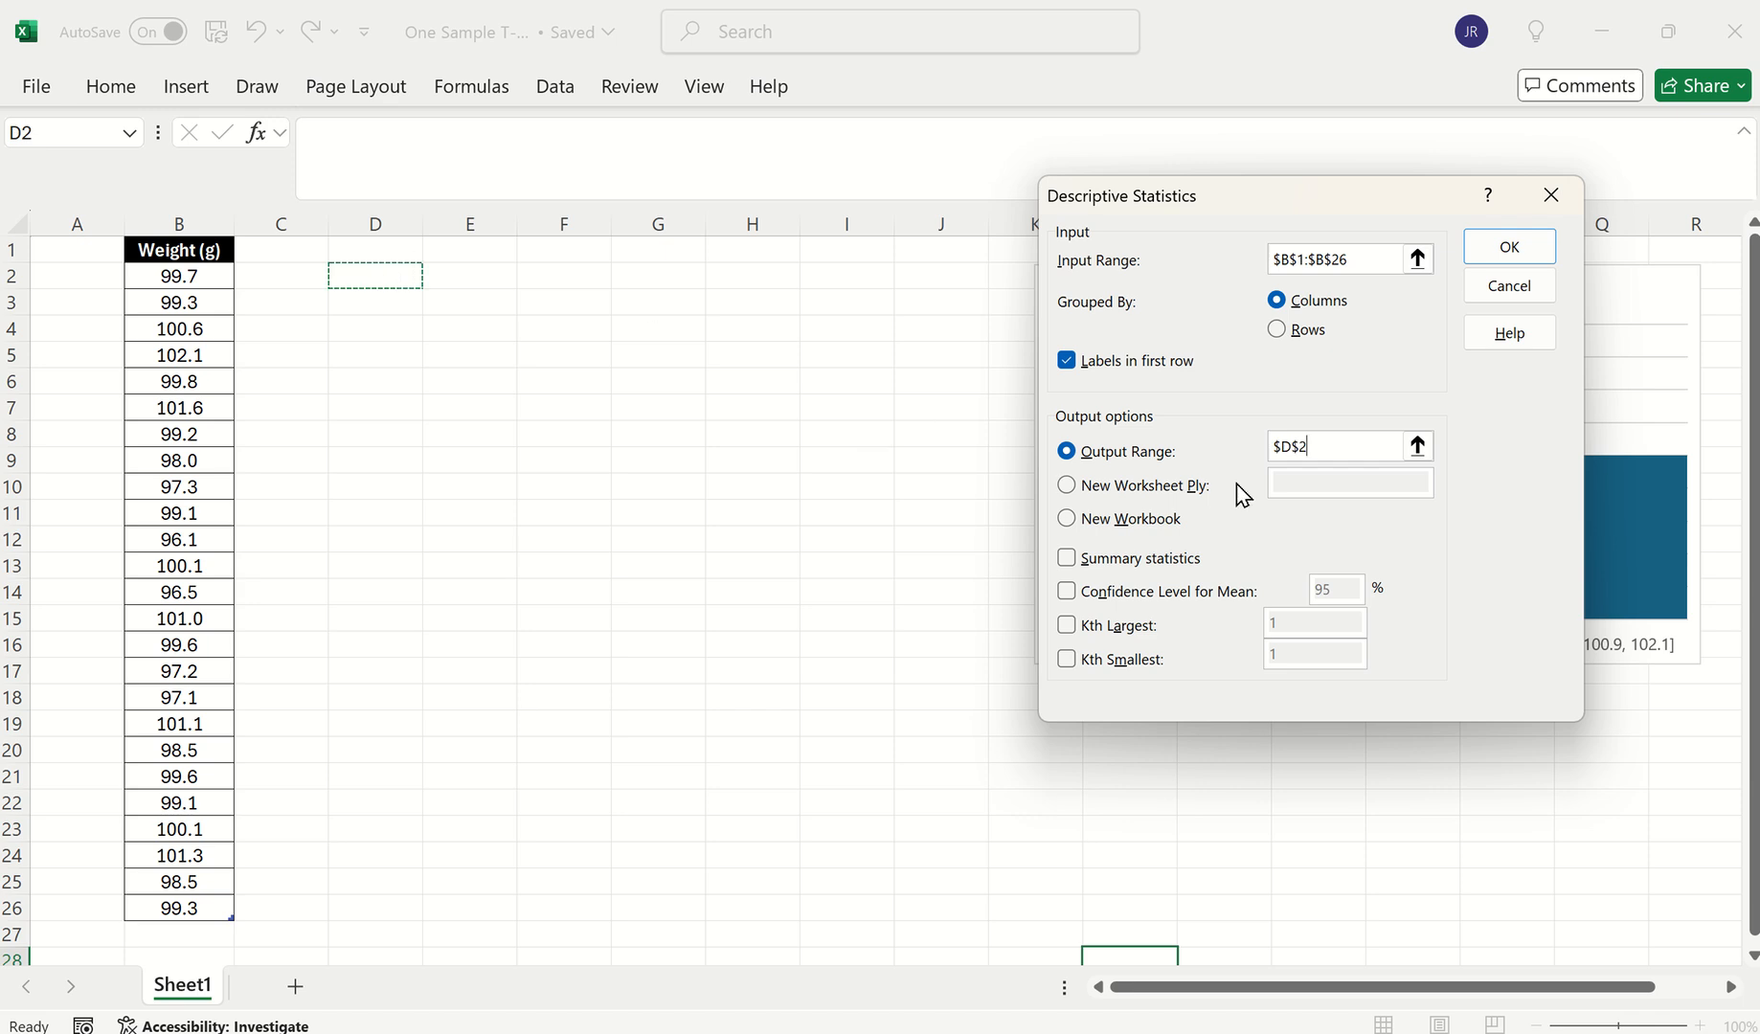
pyautogui.click(1532, 257)
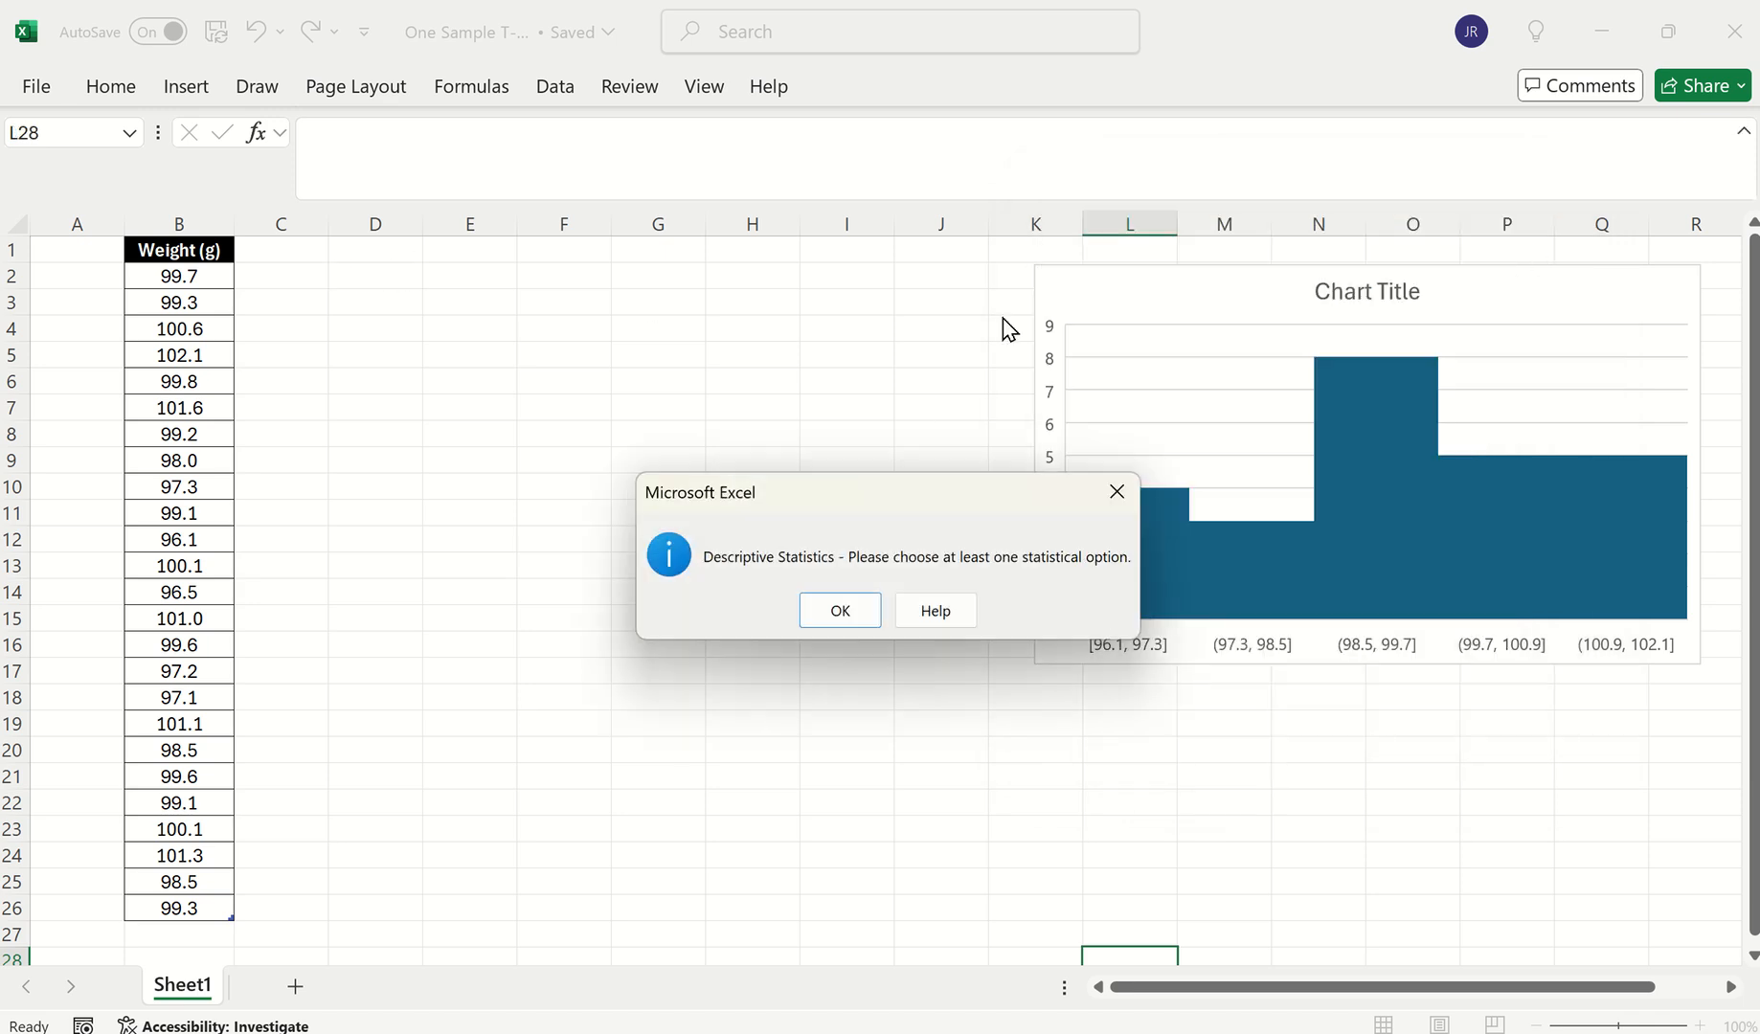
pyautogui.click(858, 615)
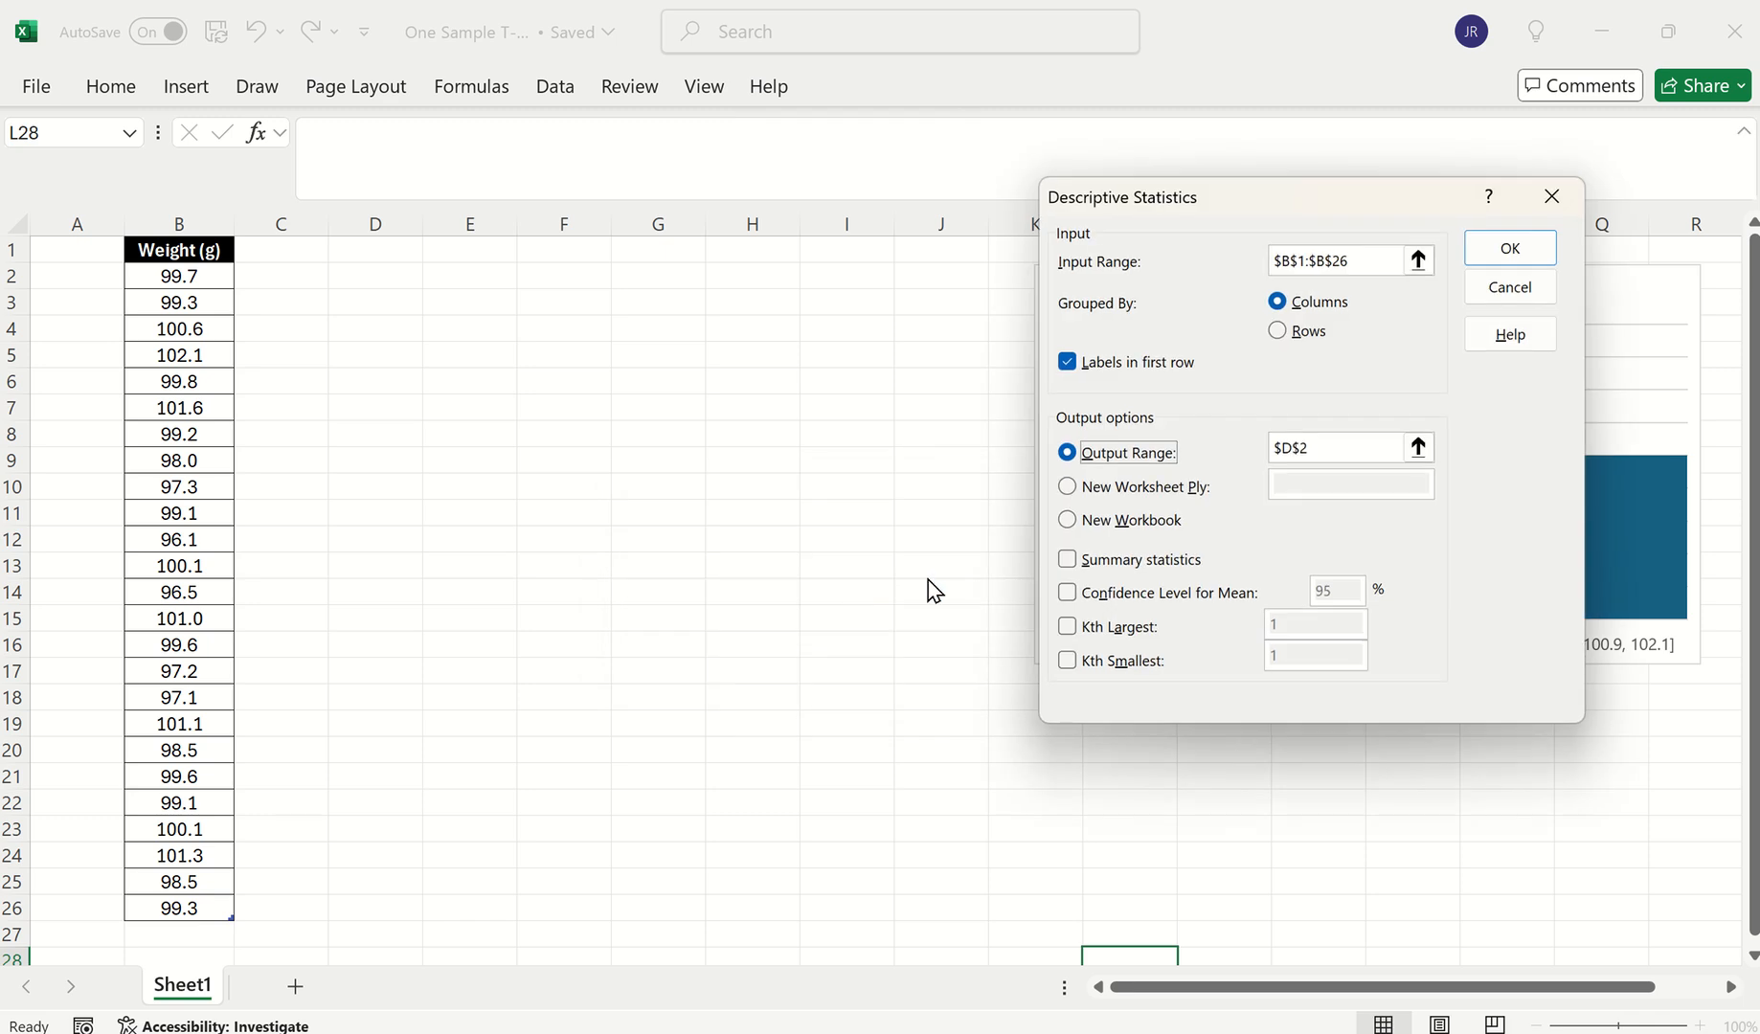
pyautogui.click(1135, 560)
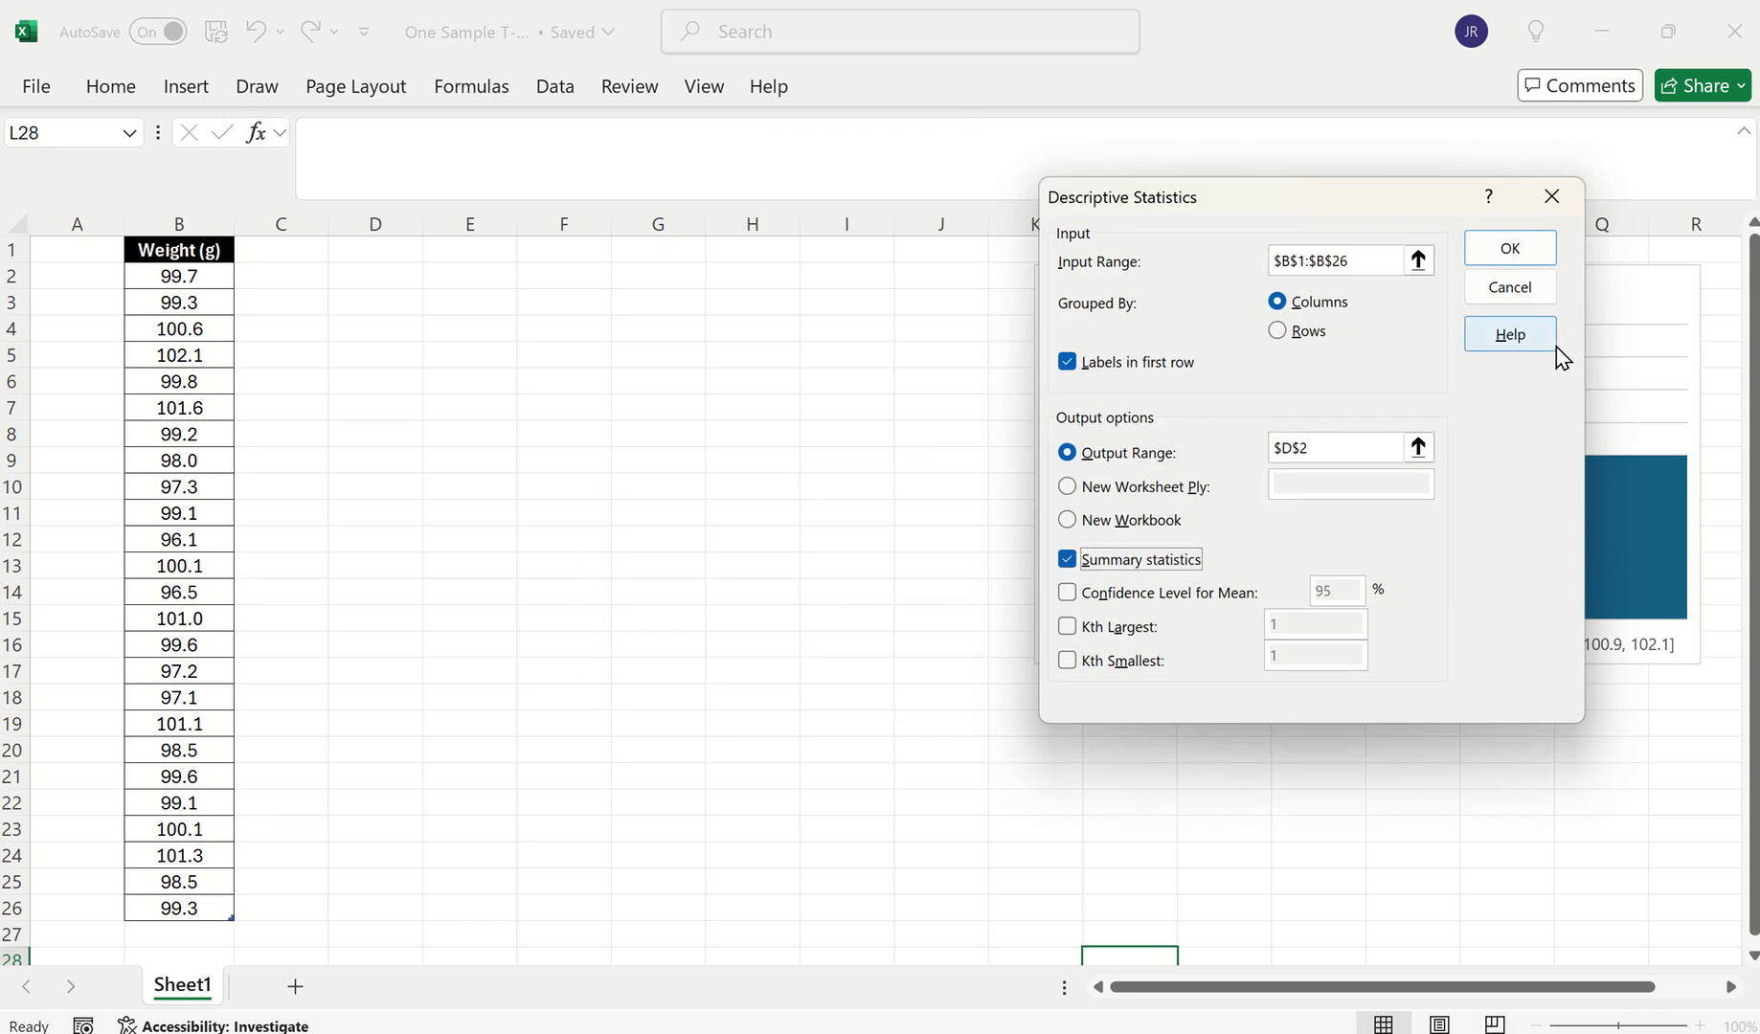
pyautogui.click(1513, 251)
# Autofit columns D and E to show the statistic names and values
pyautogui.click(648, 457)
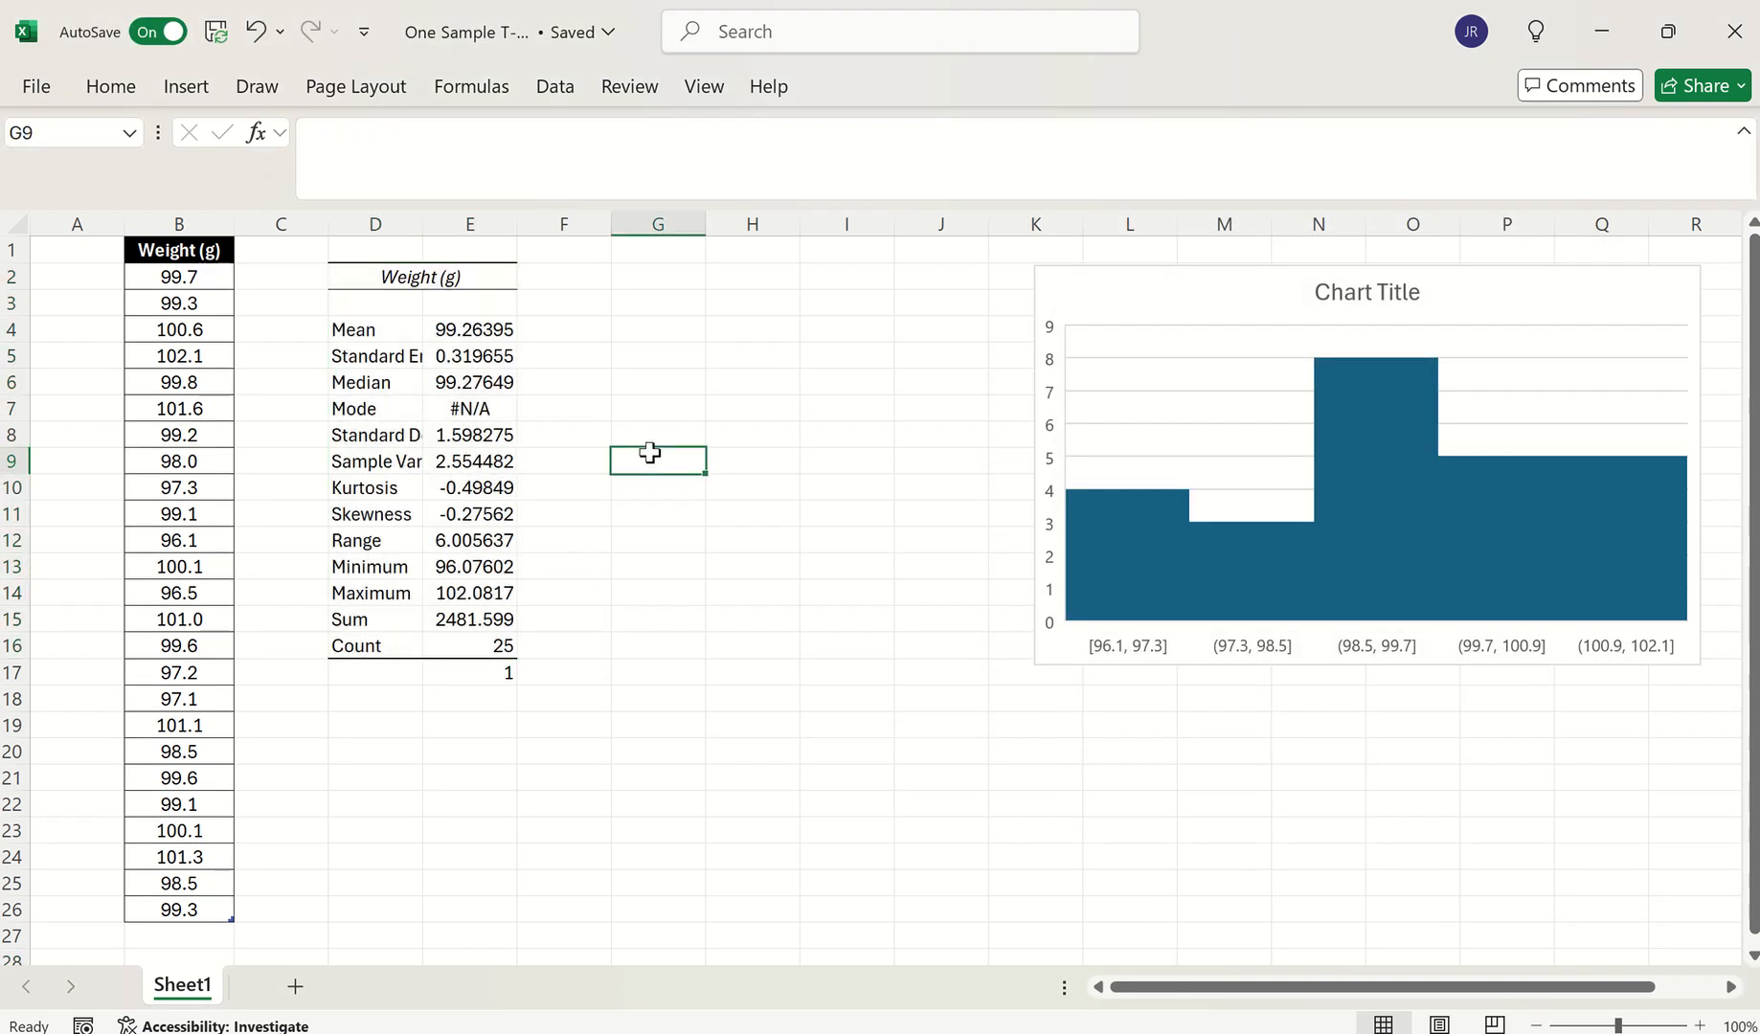
pyautogui.doubleClick(423, 224)
pyautogui.doubleClick(583, 229)
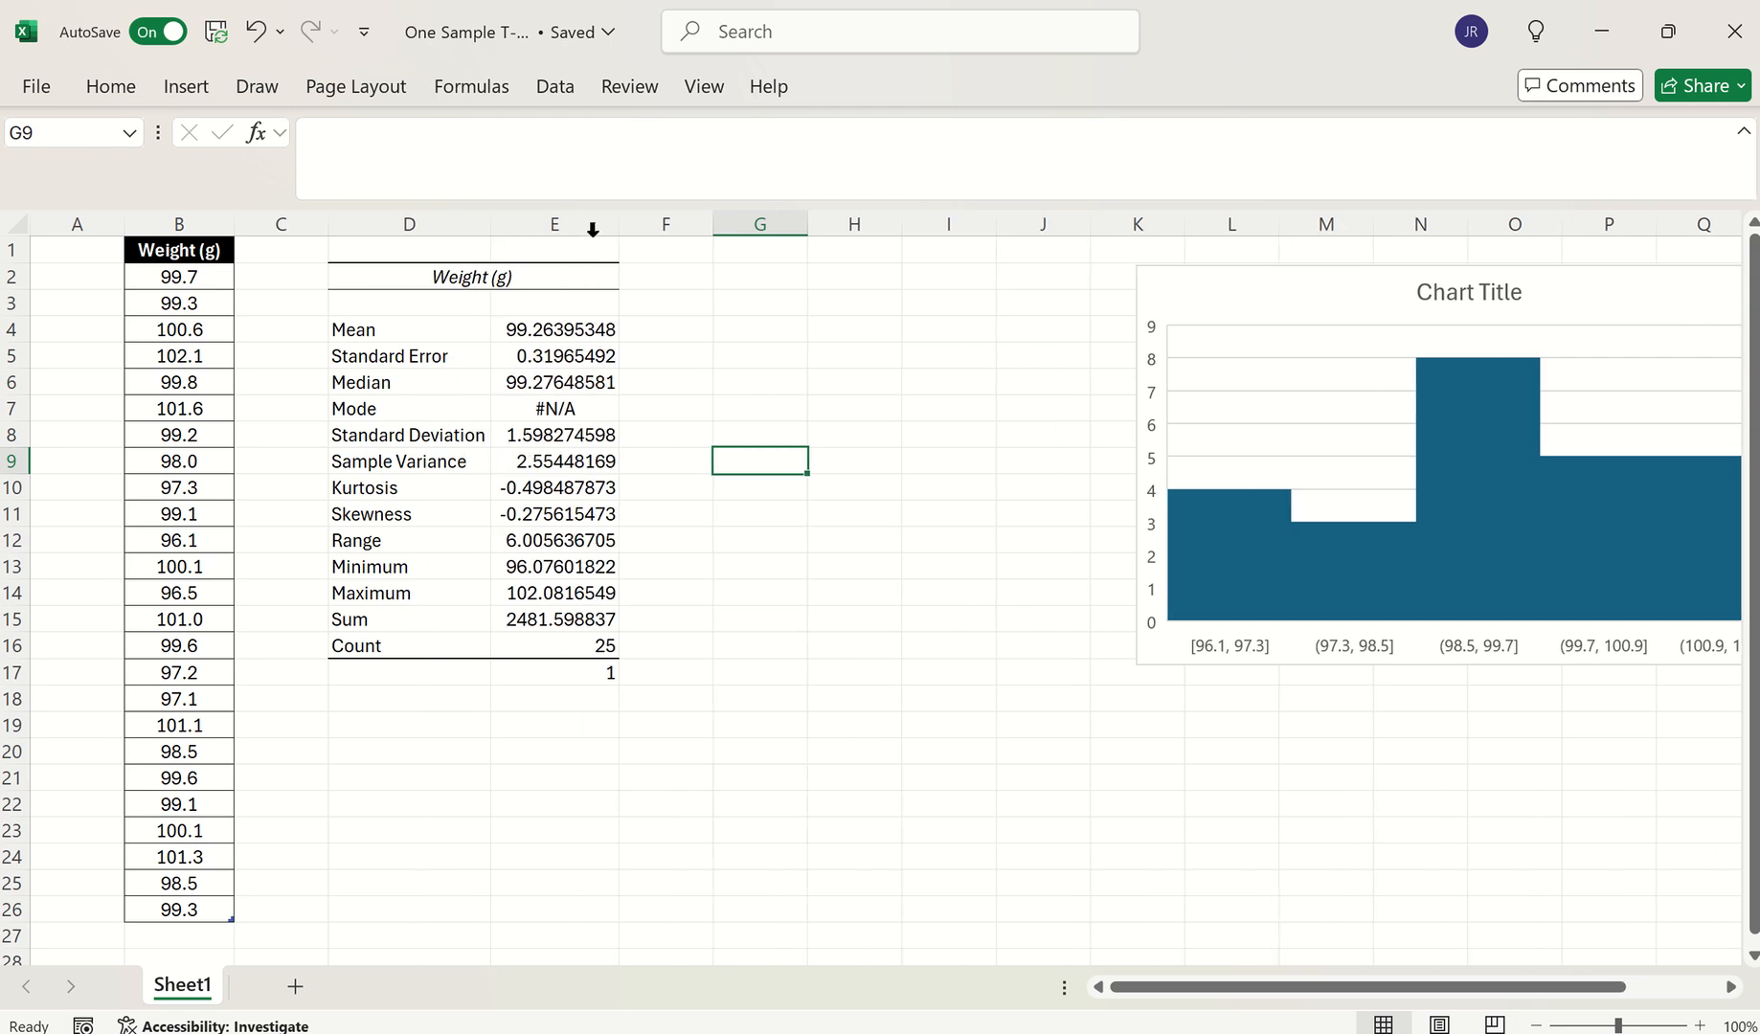
pyautogui.click(647, 375)
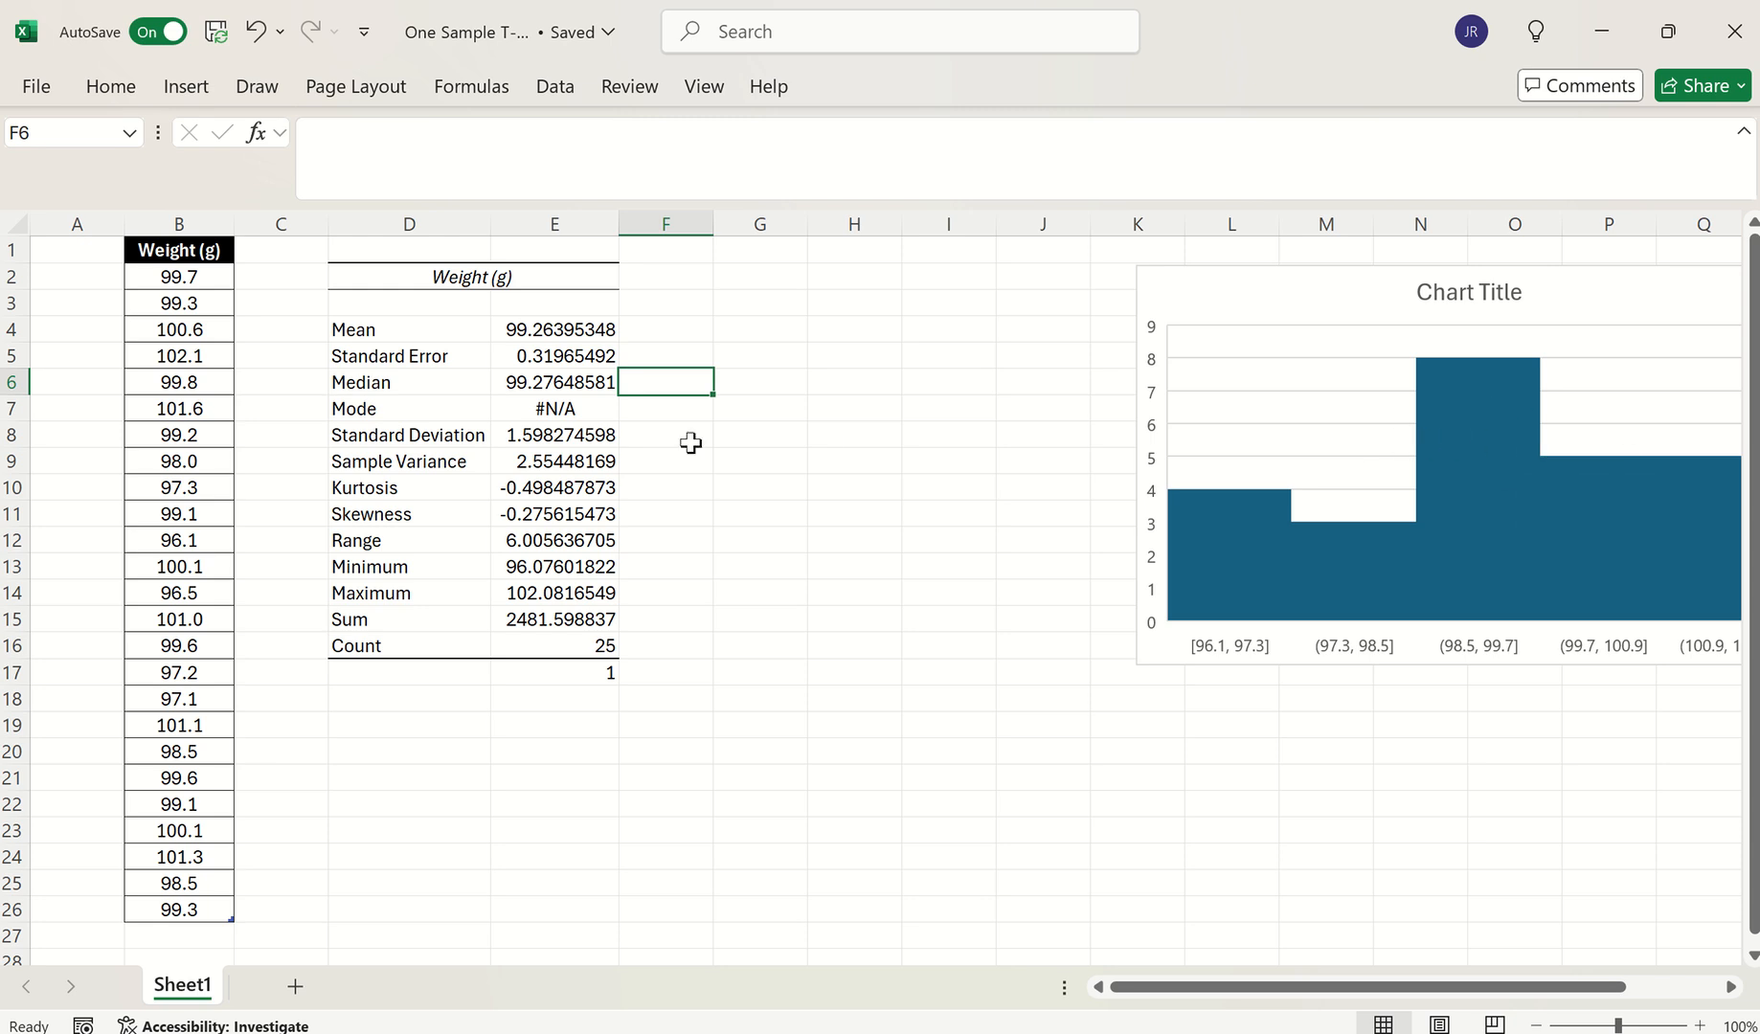
pyautogui.moveTo(402, 489); pyautogui.dragTo(558, 514)
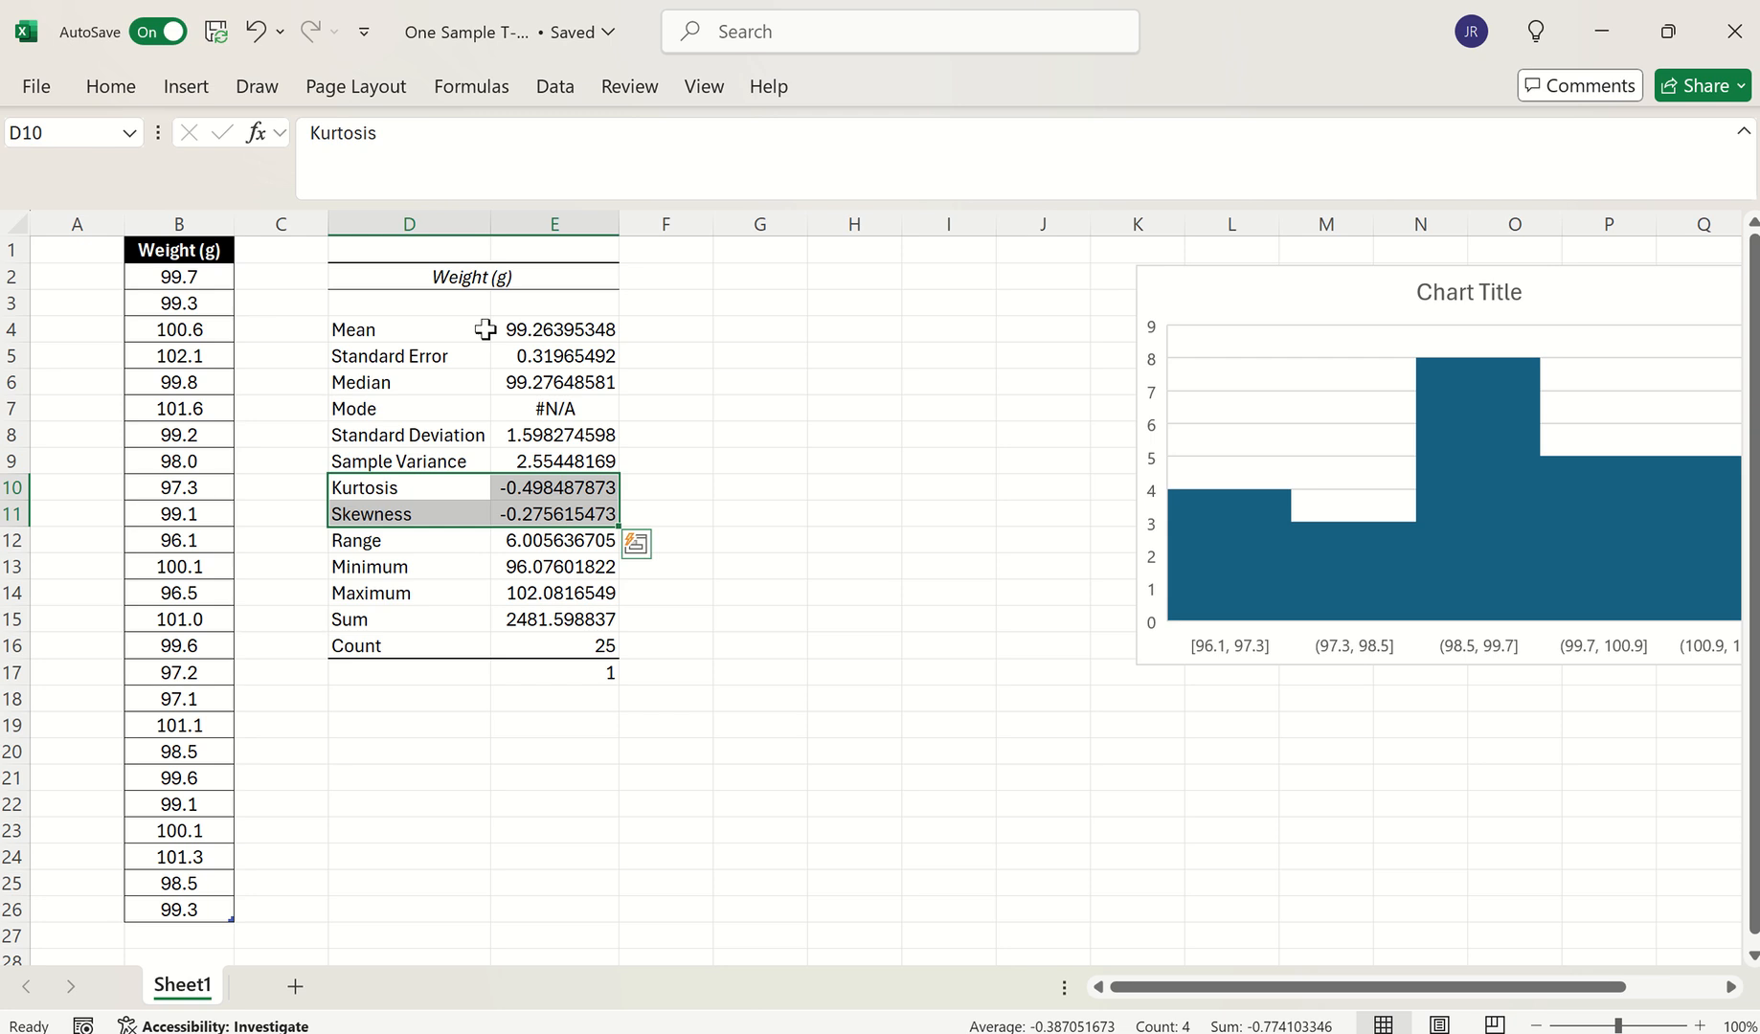
pyautogui.click(356, 330)
pyautogui.moveTo(429, 329); pyautogui.dragTo(543, 331)
pyautogui.click(381, 384)
pyautogui.moveTo(409, 381); pyautogui.dragTo(536, 380)
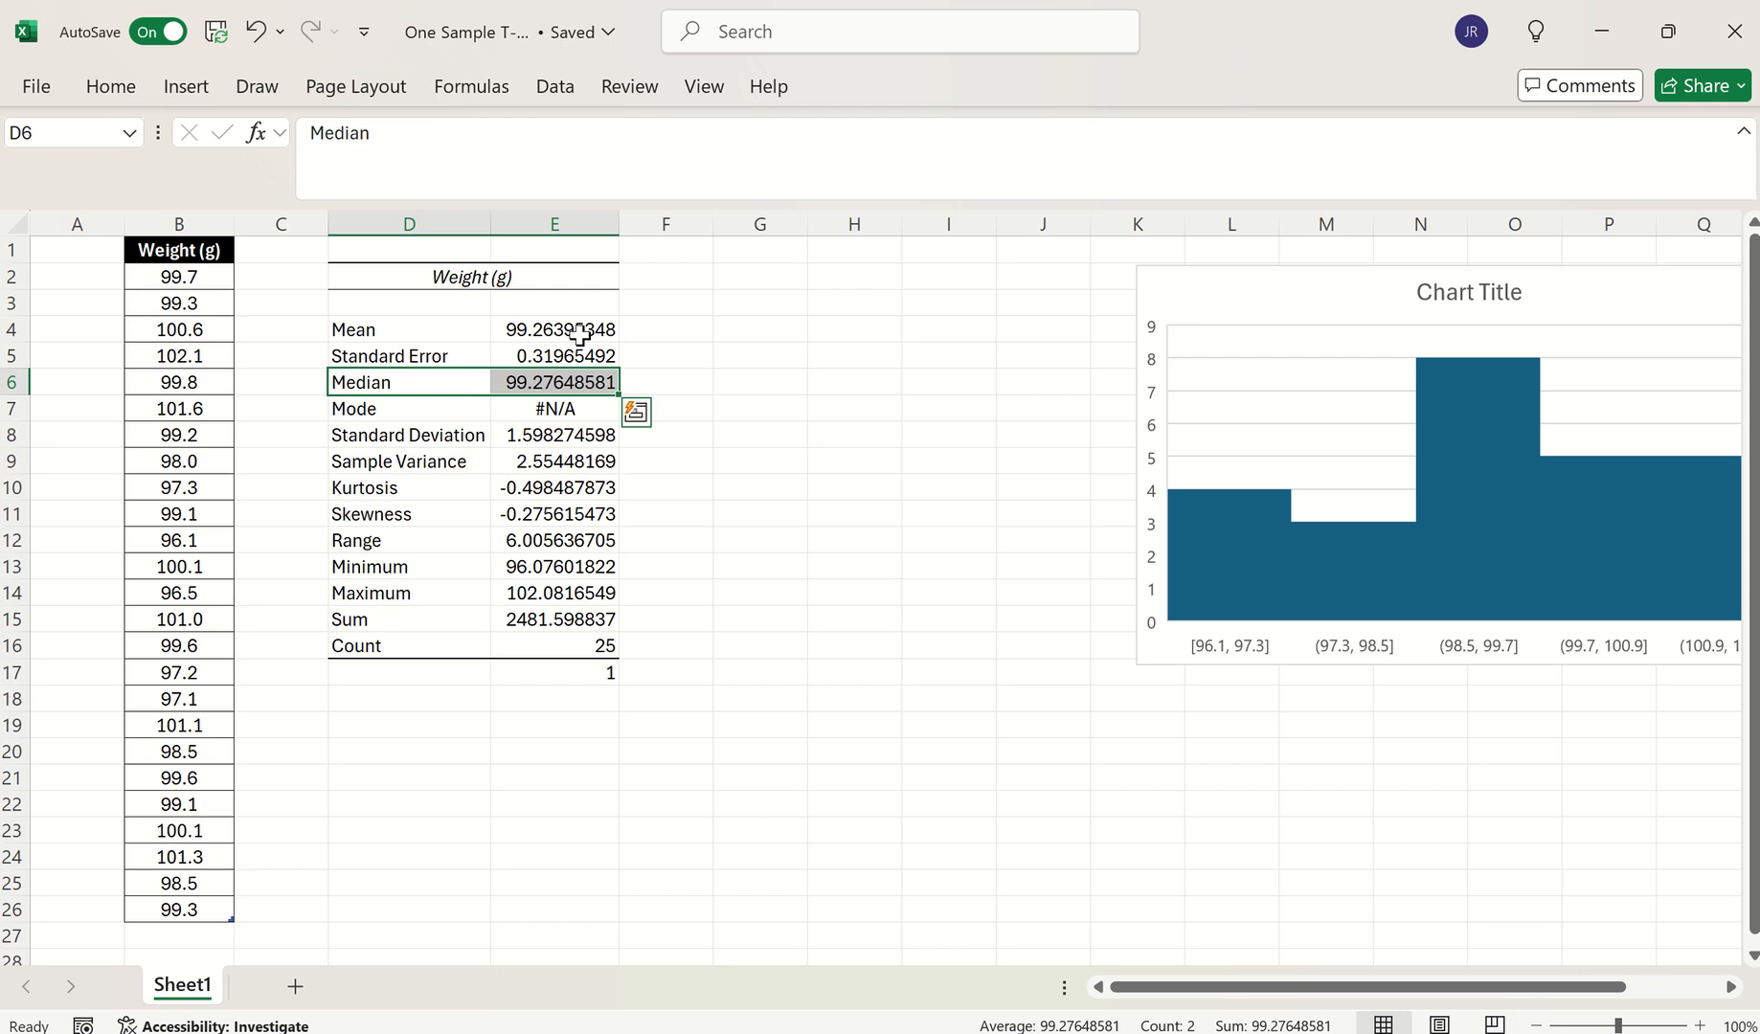
pyautogui.click(688, 591)
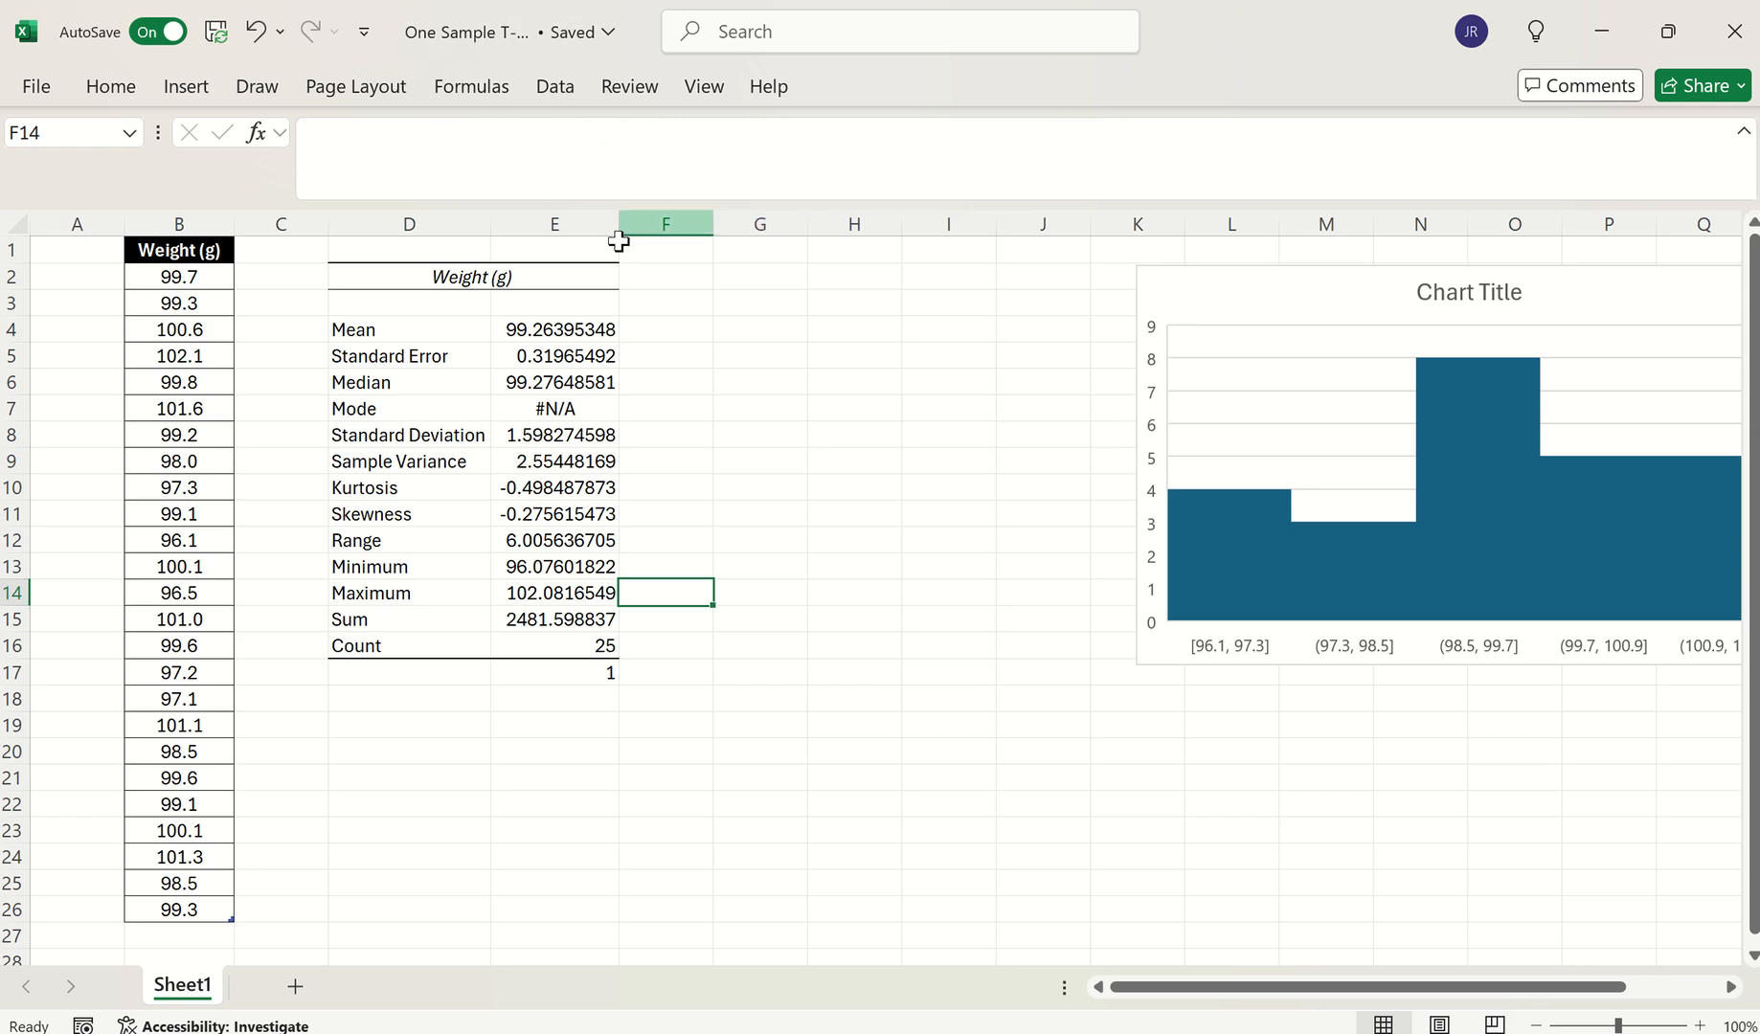
# Insert an empty column at D, shifting the statistics table to columns E and F
pyautogui.click(409, 218)
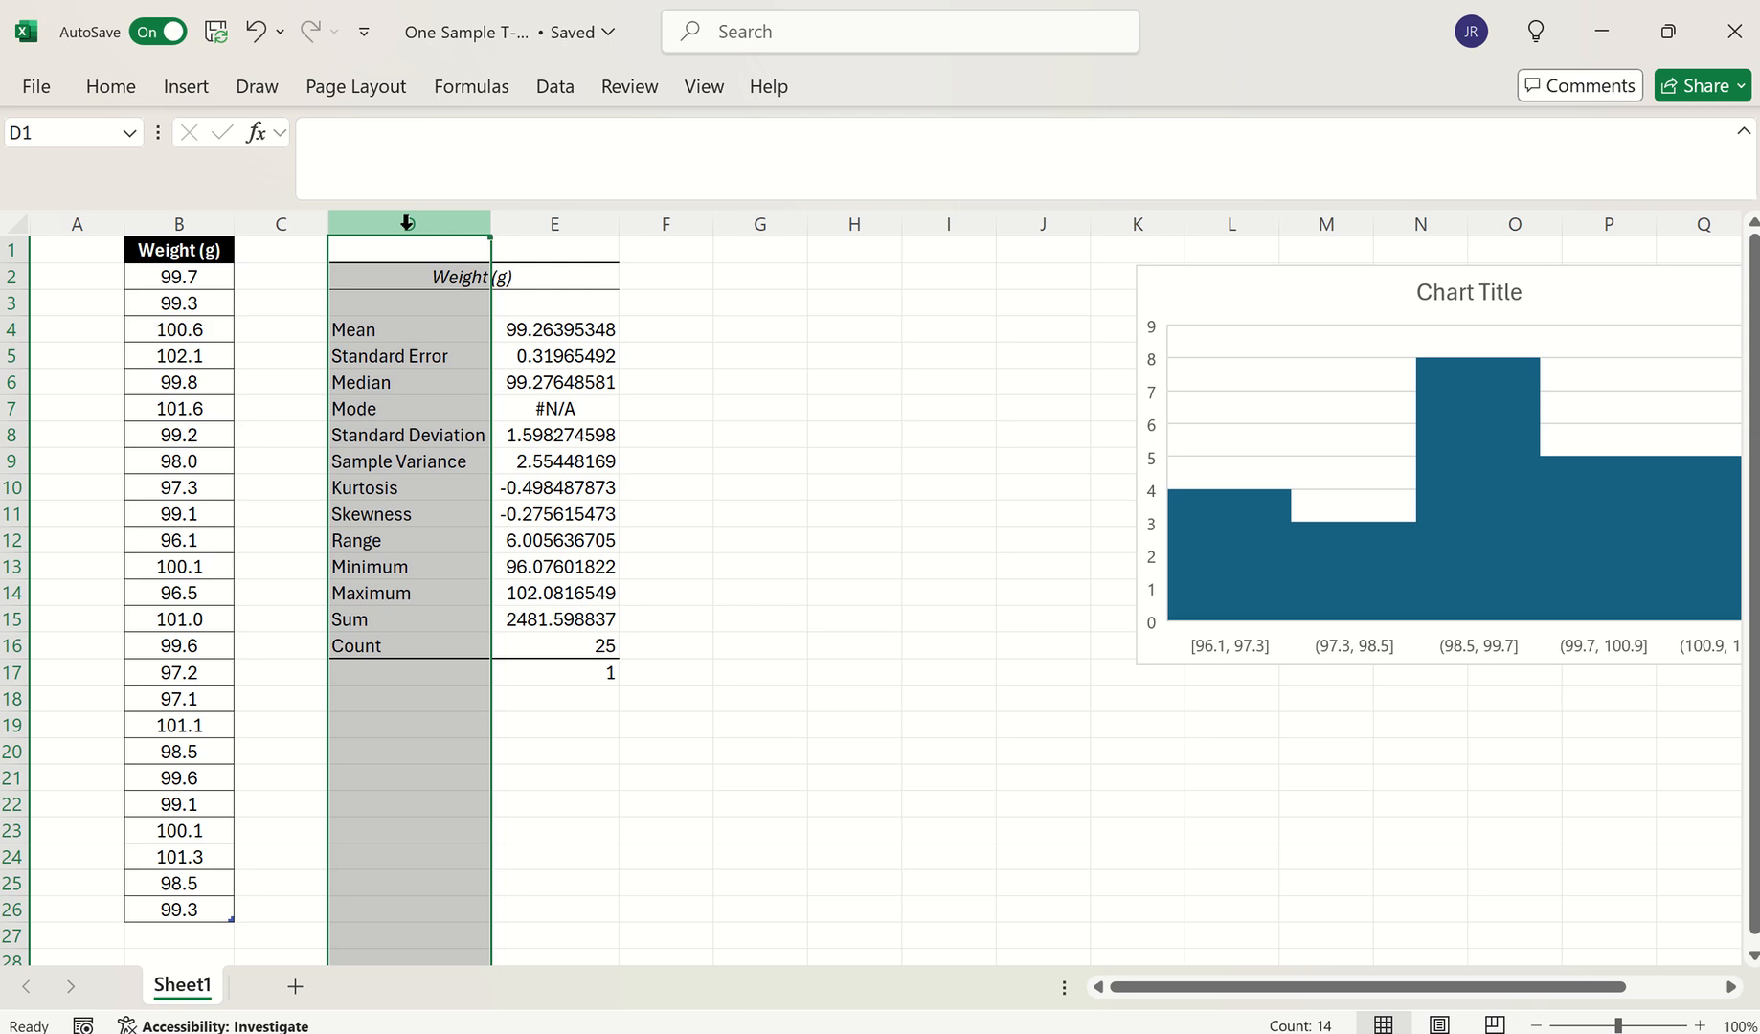
pyautogui.rightClick(409, 218)
pyautogui.click(533, 516)
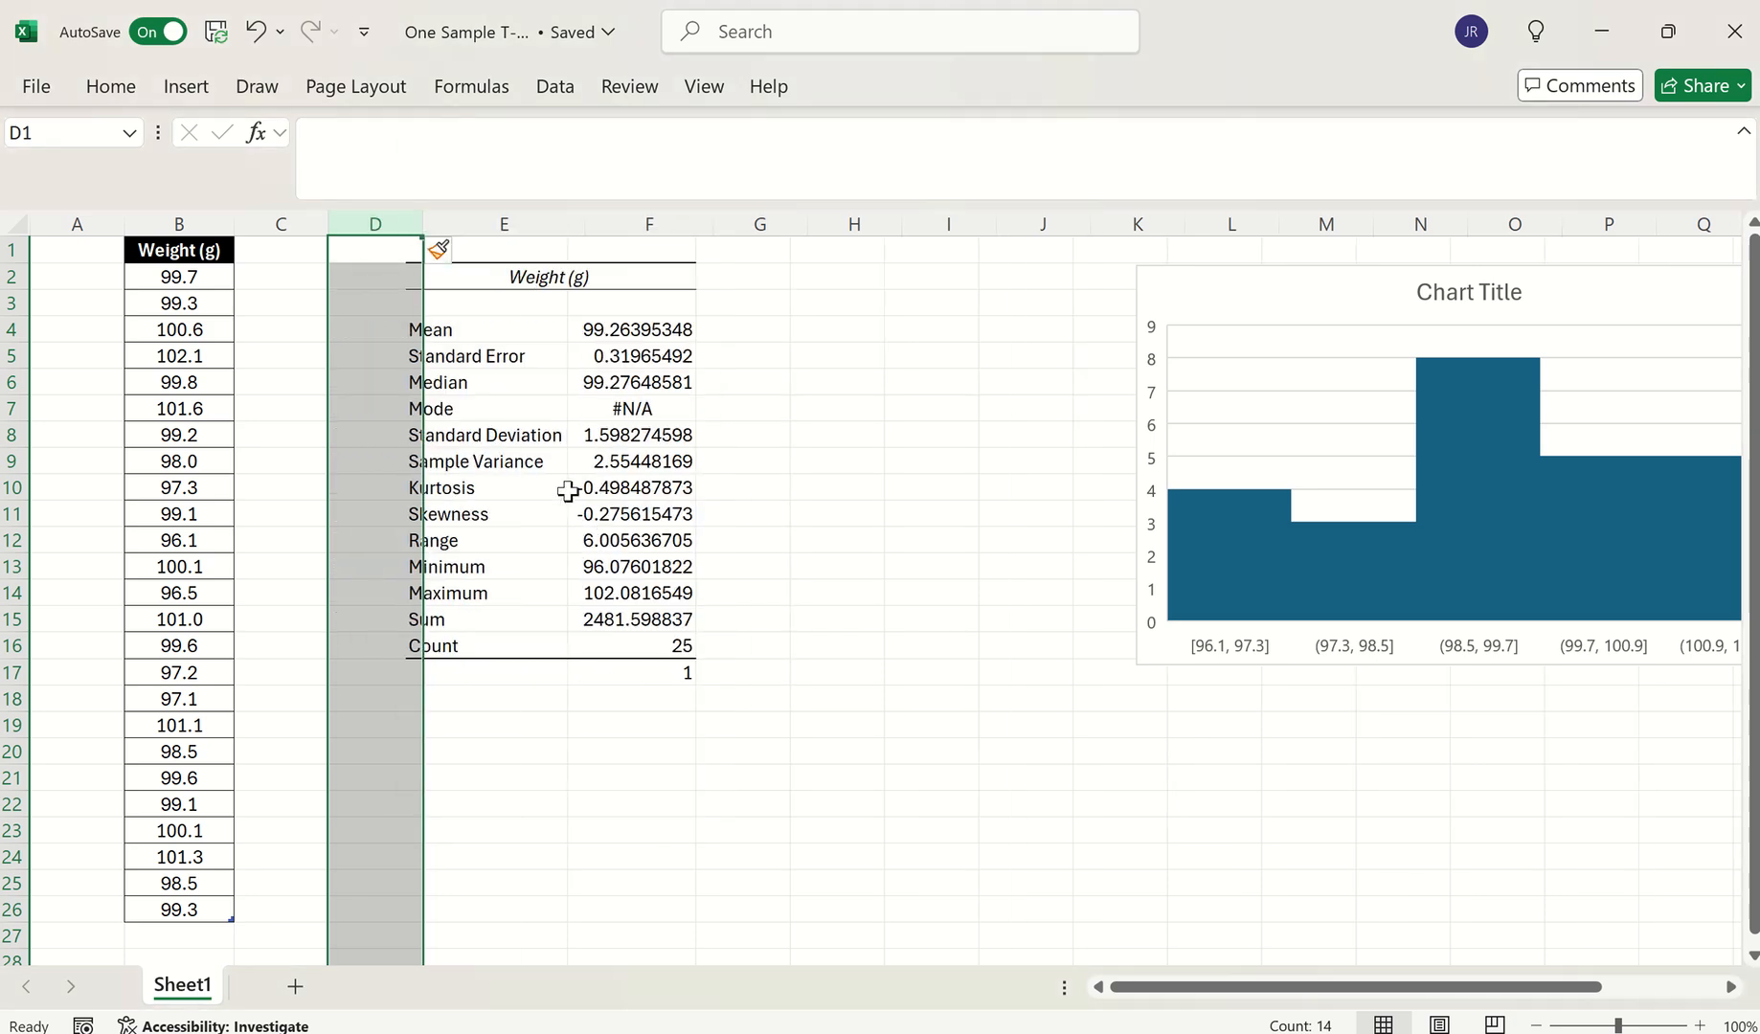
pyautogui.click(844, 428)
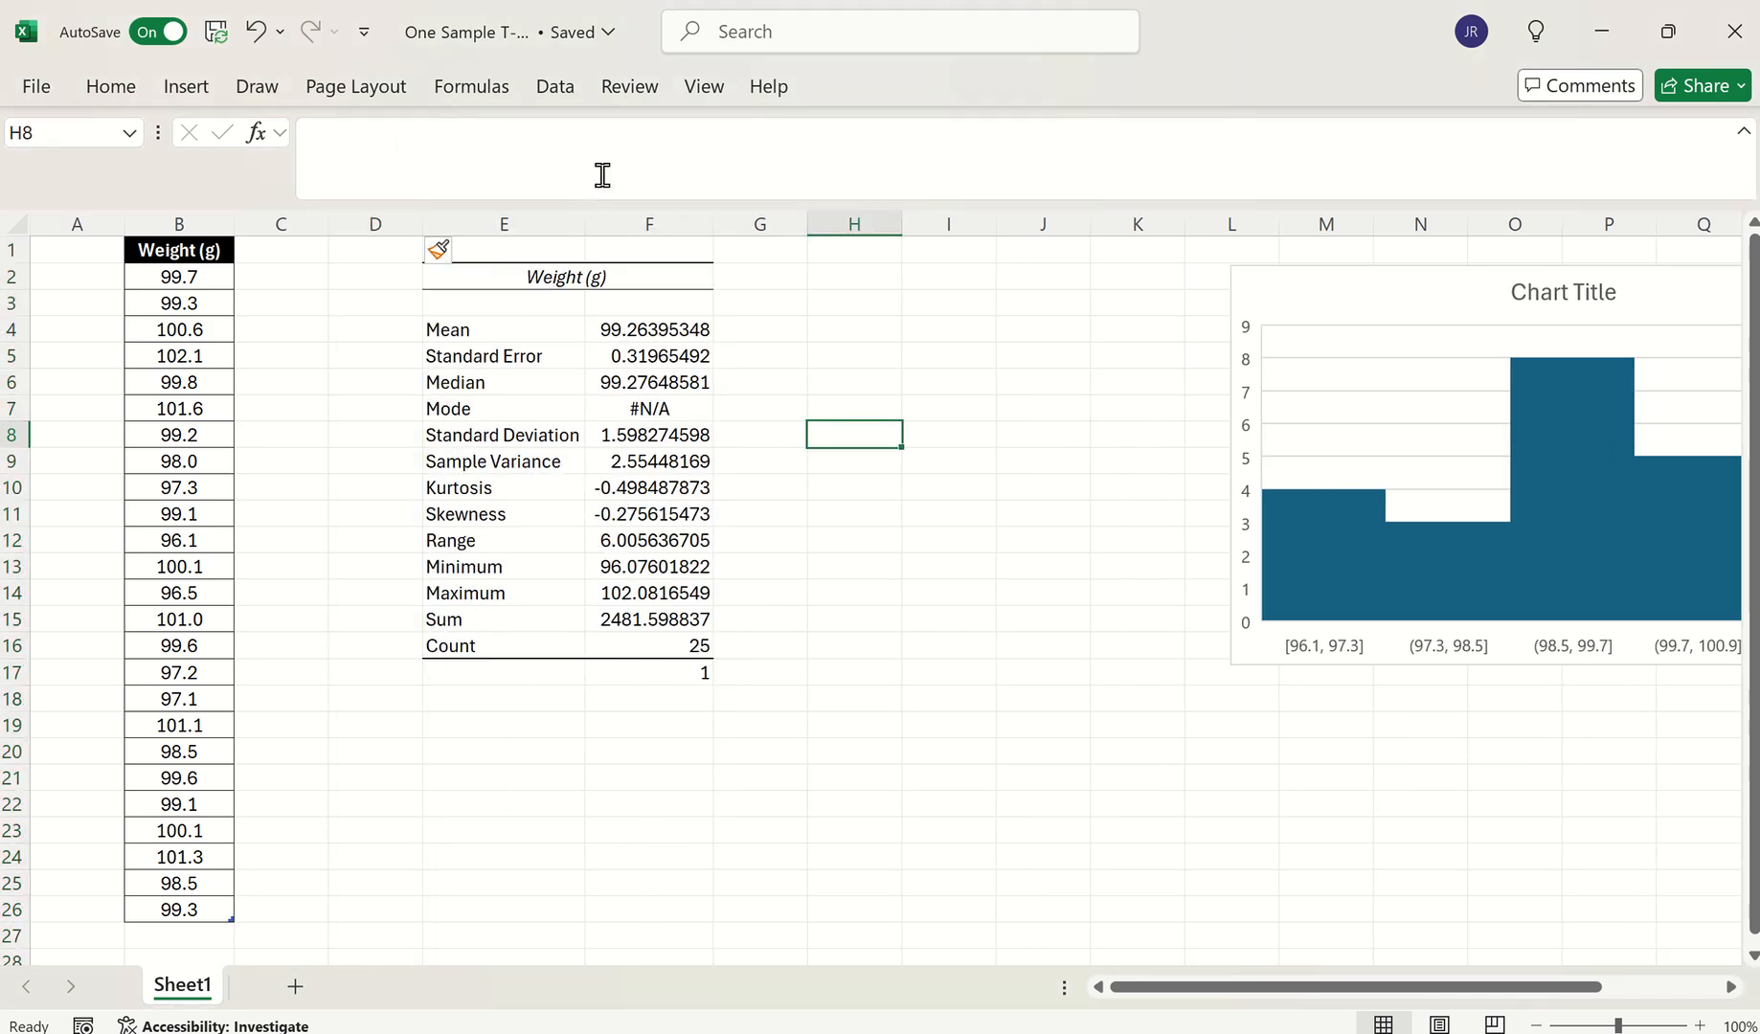
# Browse the t-Test analysis tools, opening then cancelling the Unequal Variances dialog
pyautogui.click(565, 96)
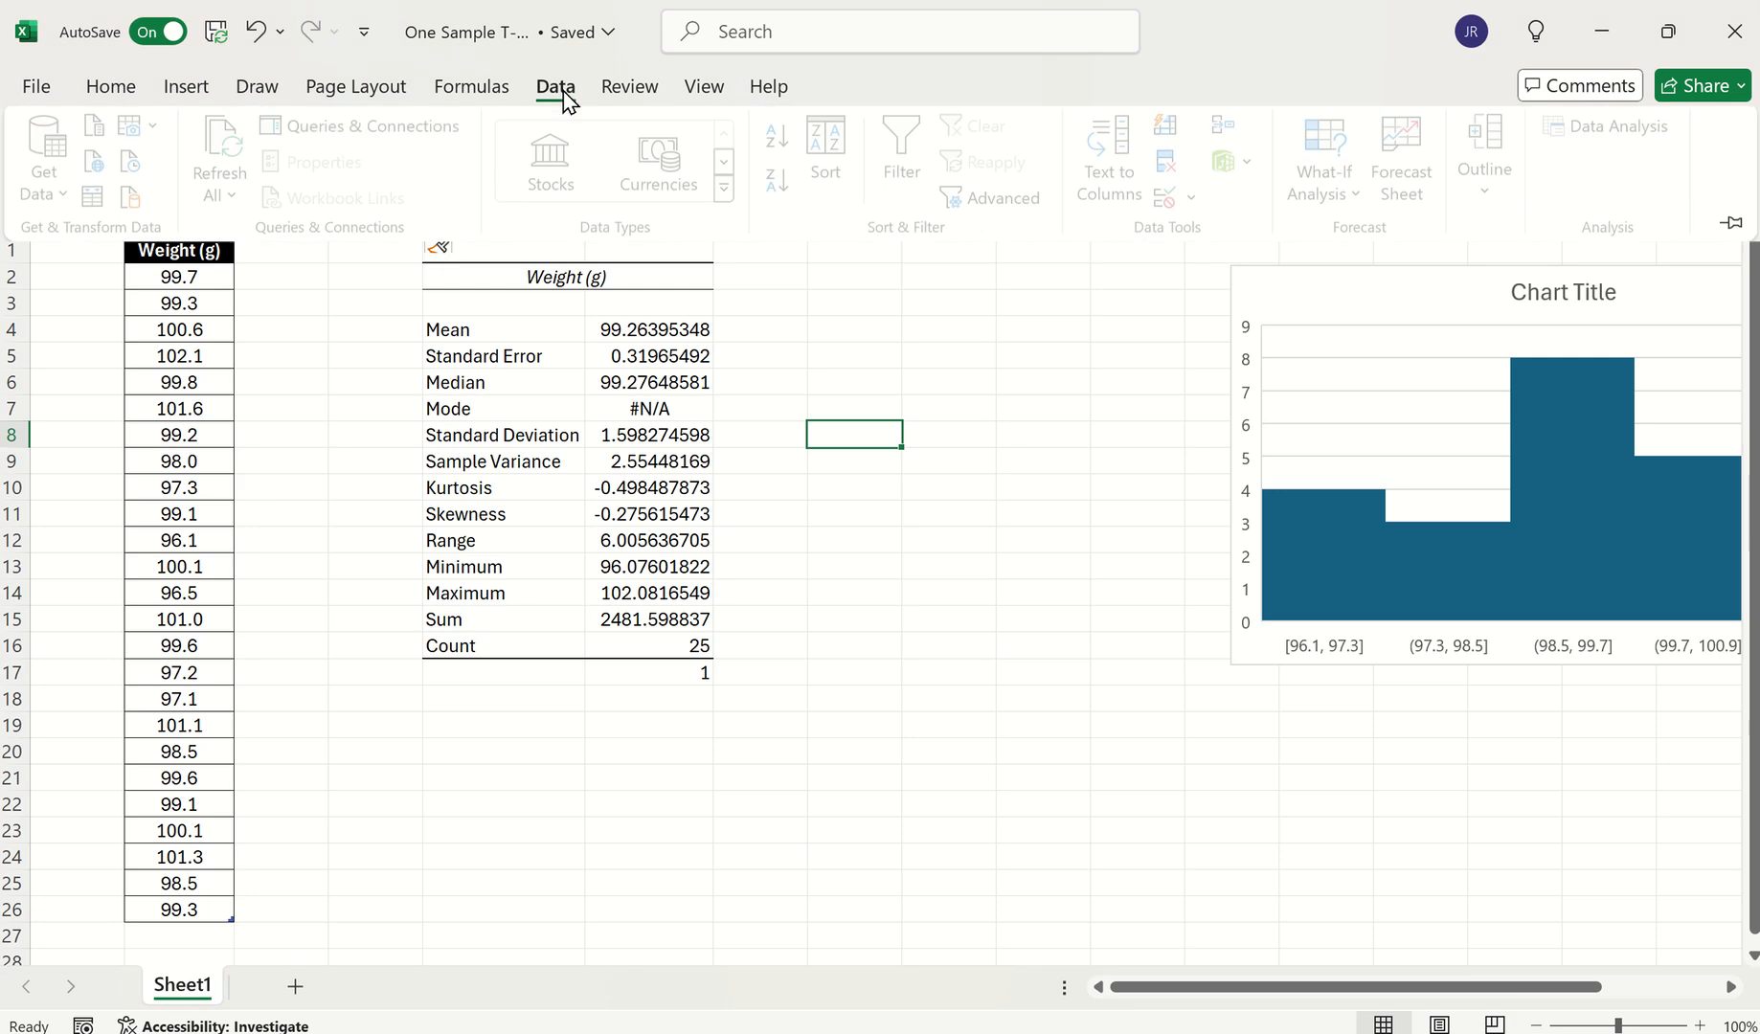
pyautogui.click(1633, 134)
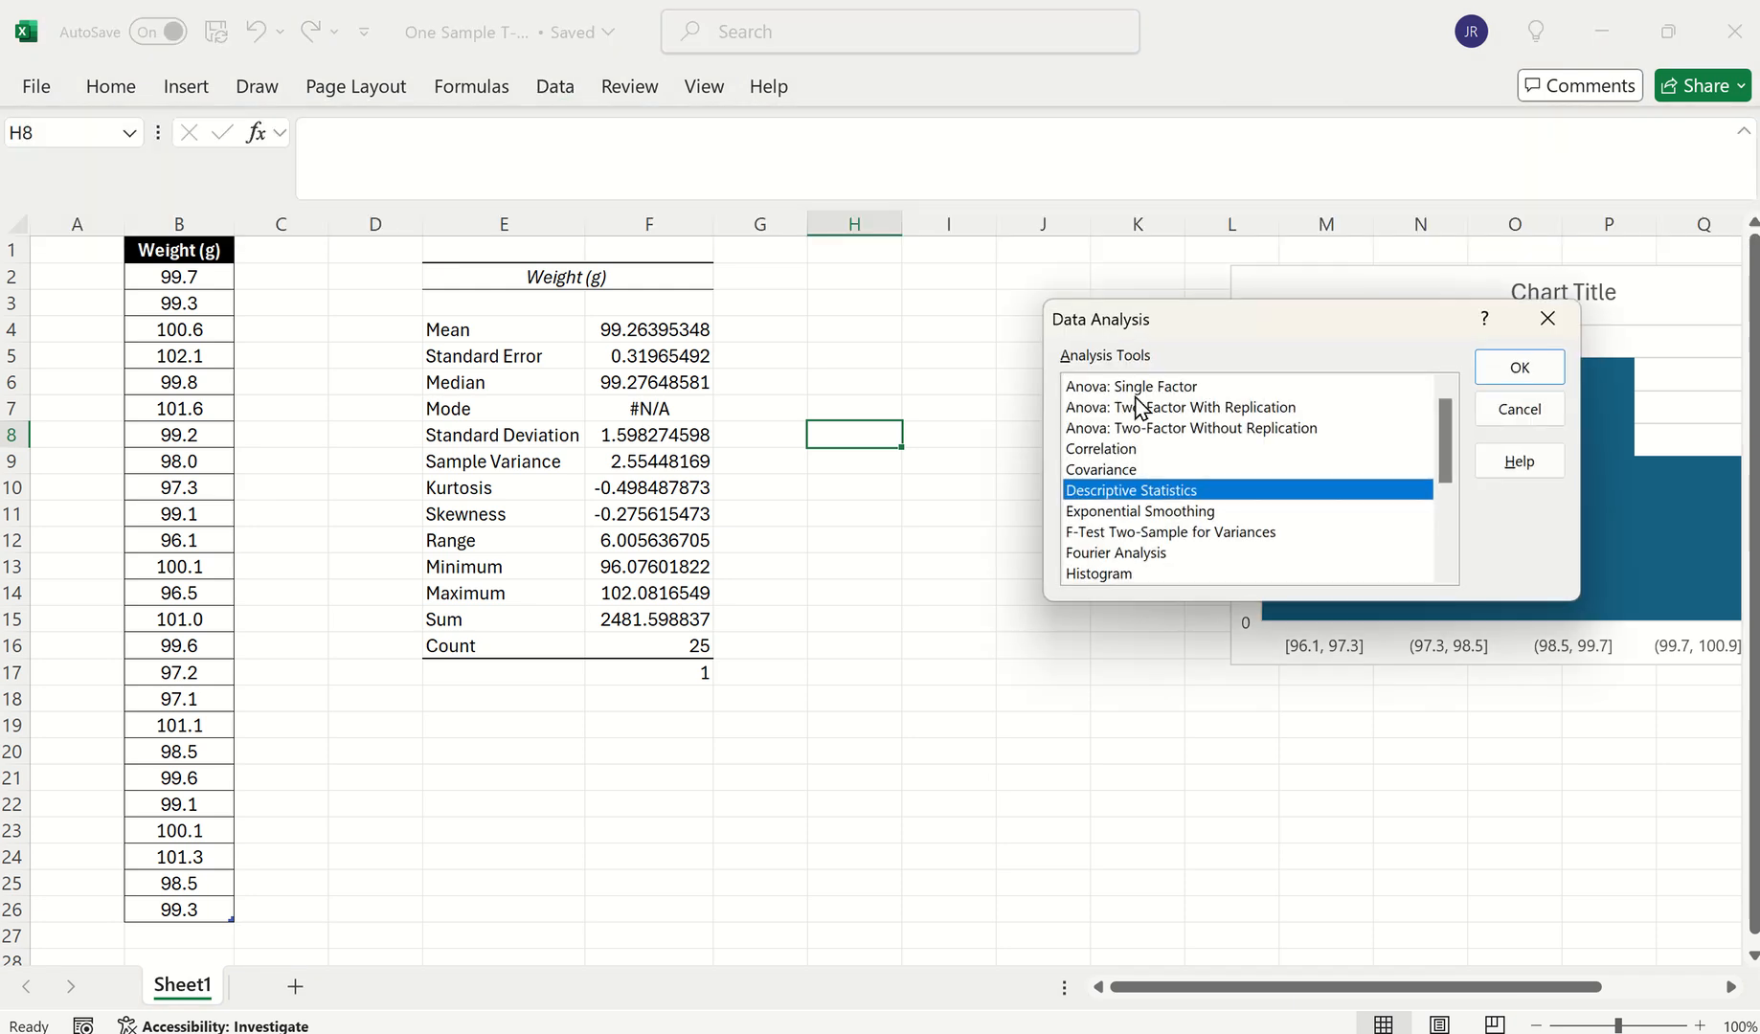
pyautogui.moveTo(1446, 464); pyautogui.dragTo(1450, 562)
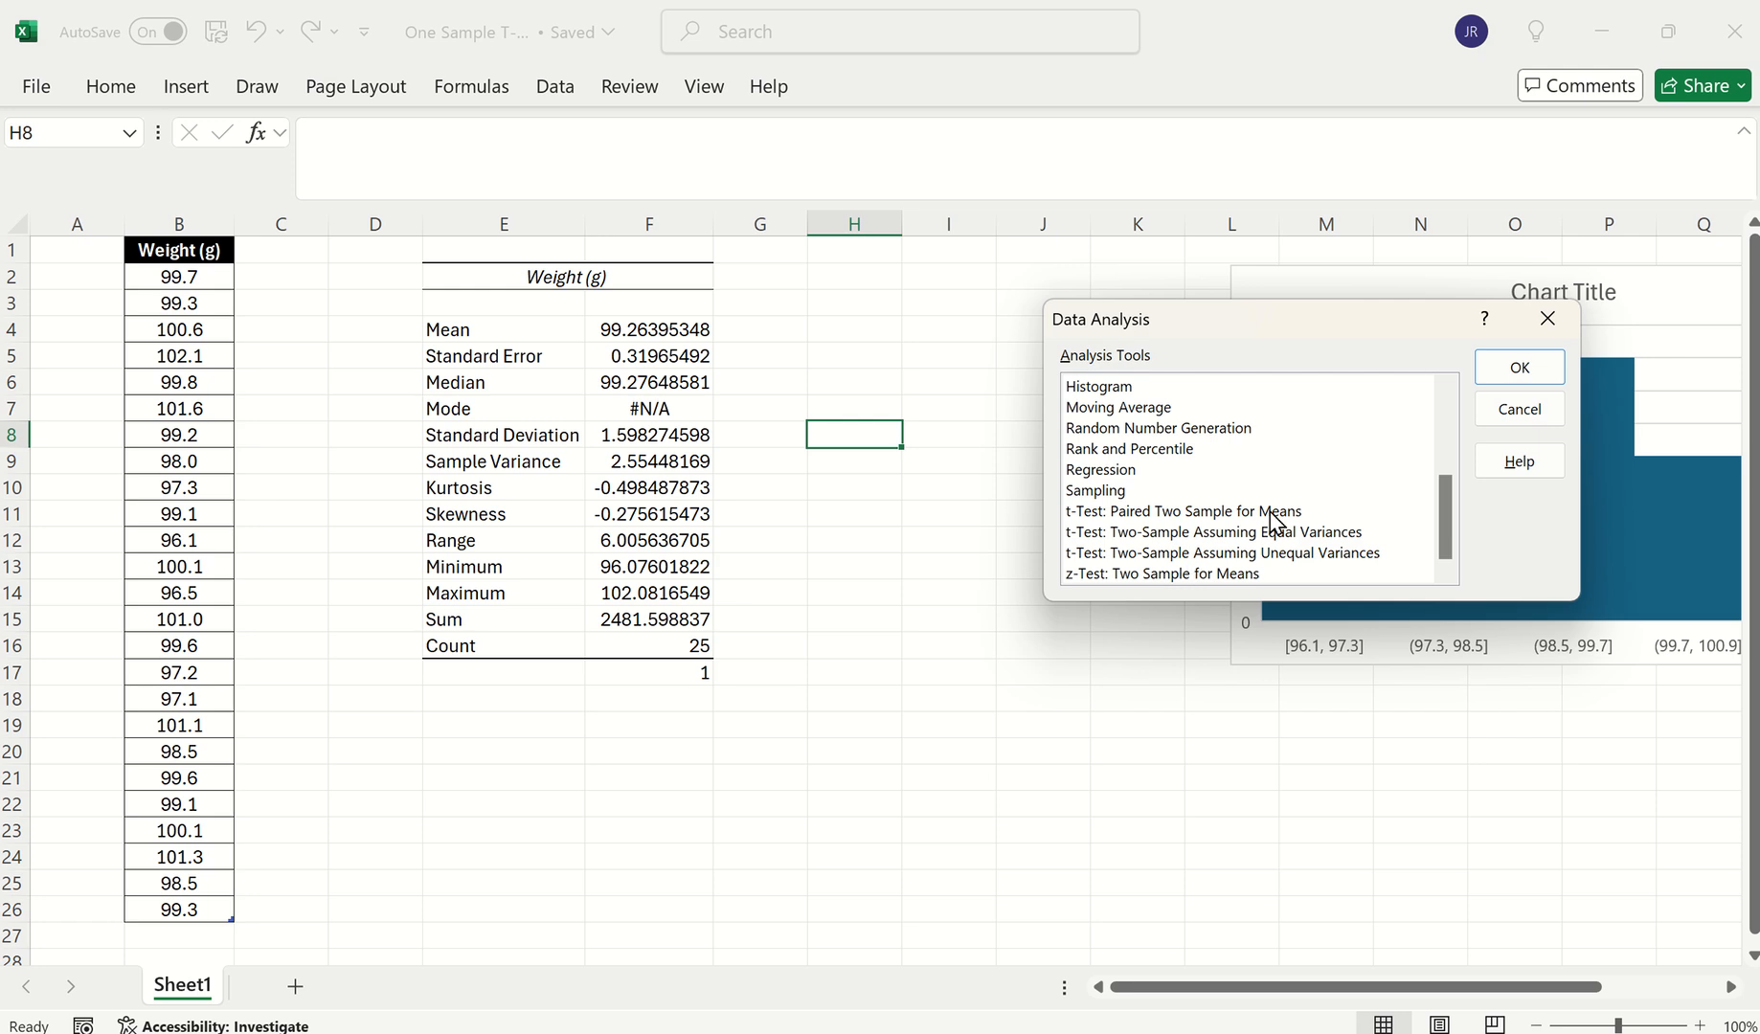
pyautogui.click(1241, 554)
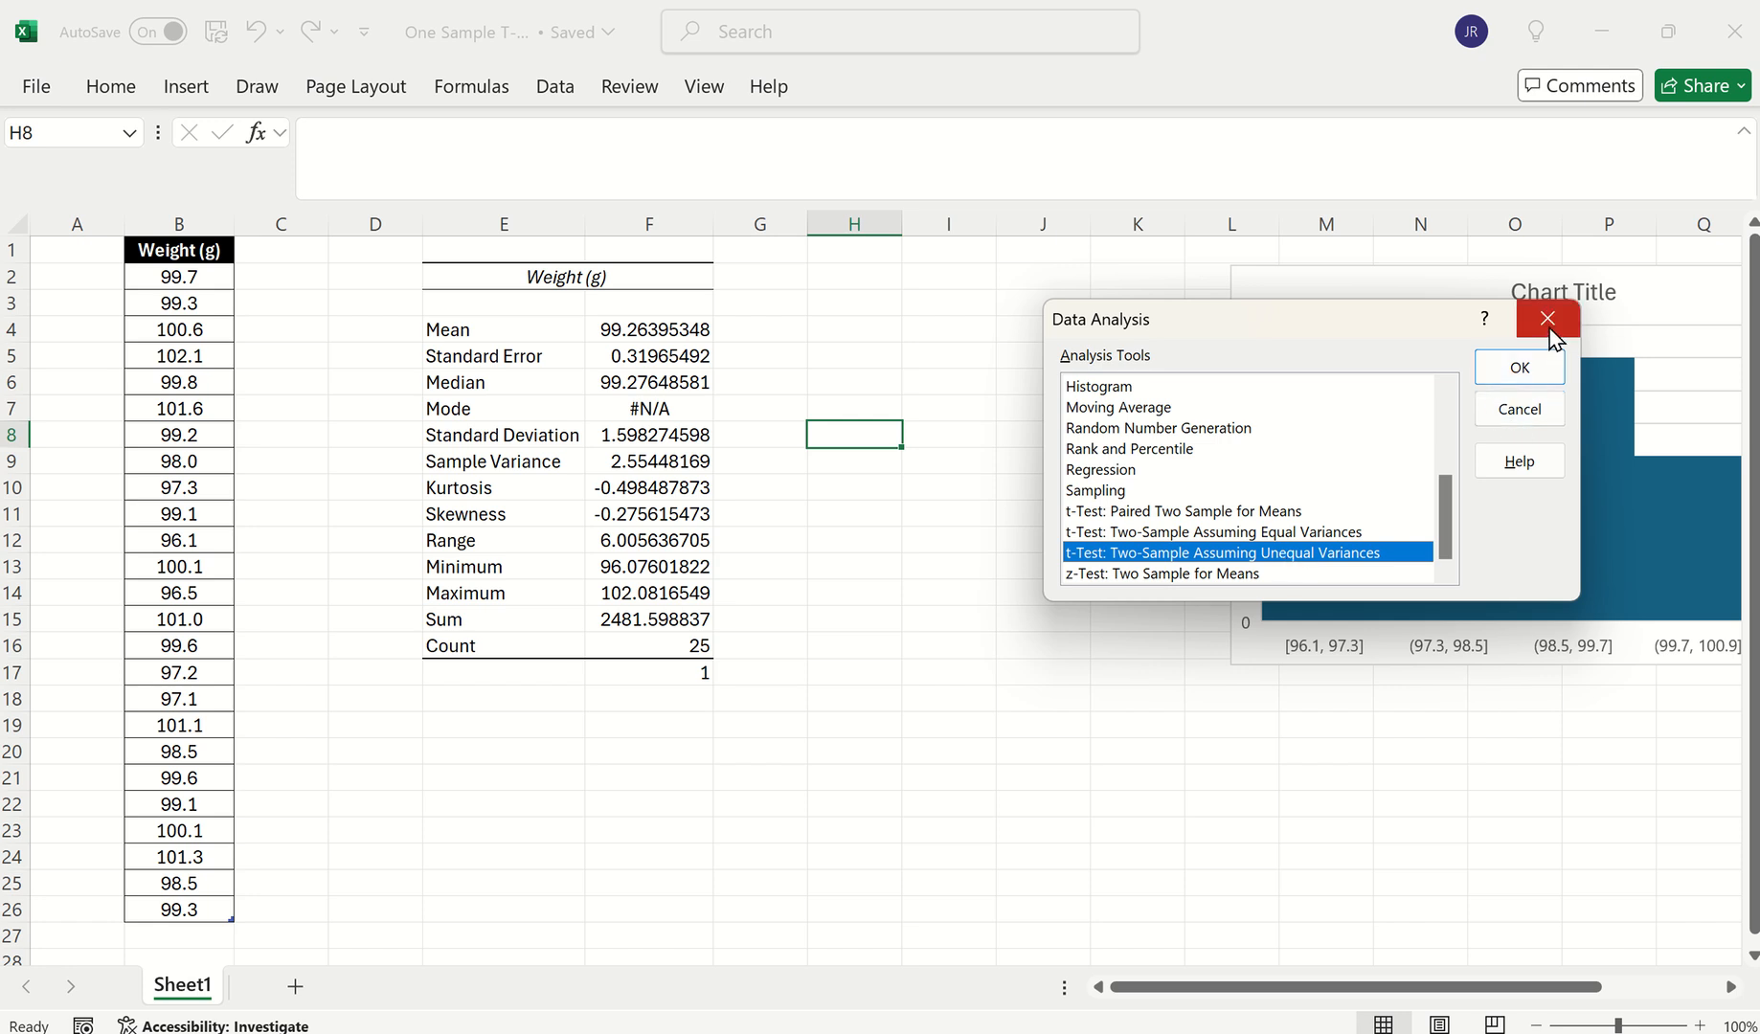
pyautogui.click(1517, 367)
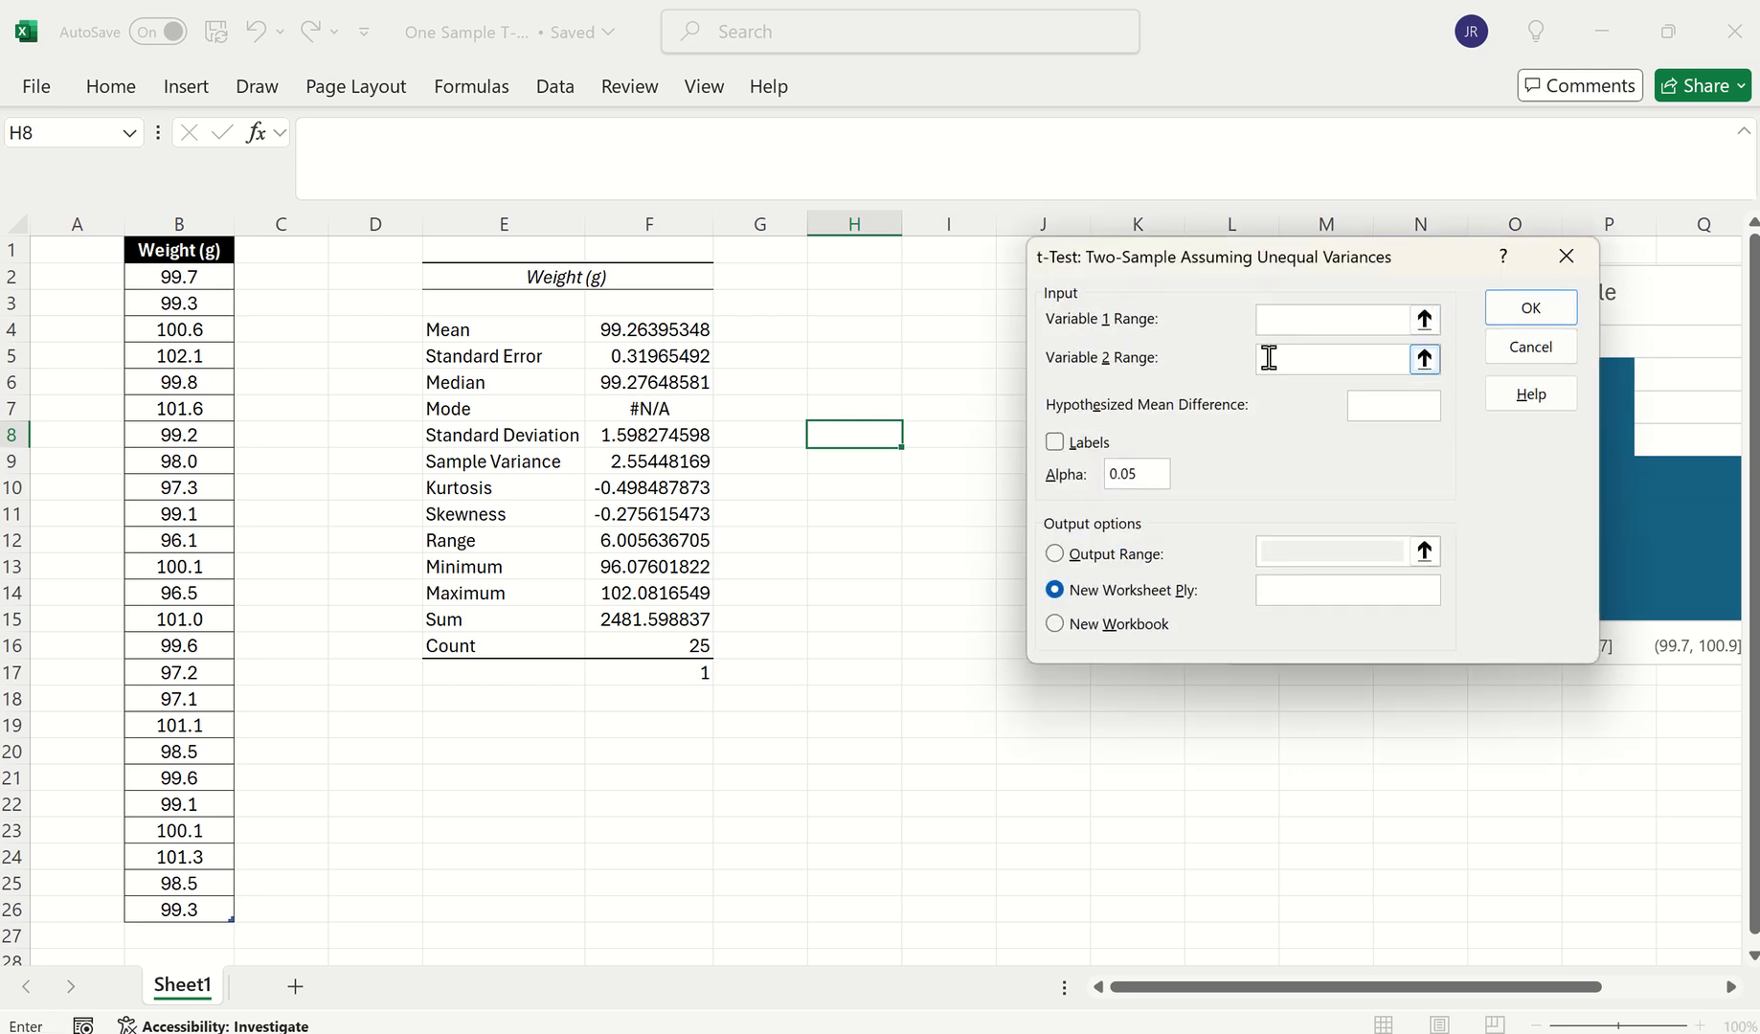
pyautogui.click(1565, 257)
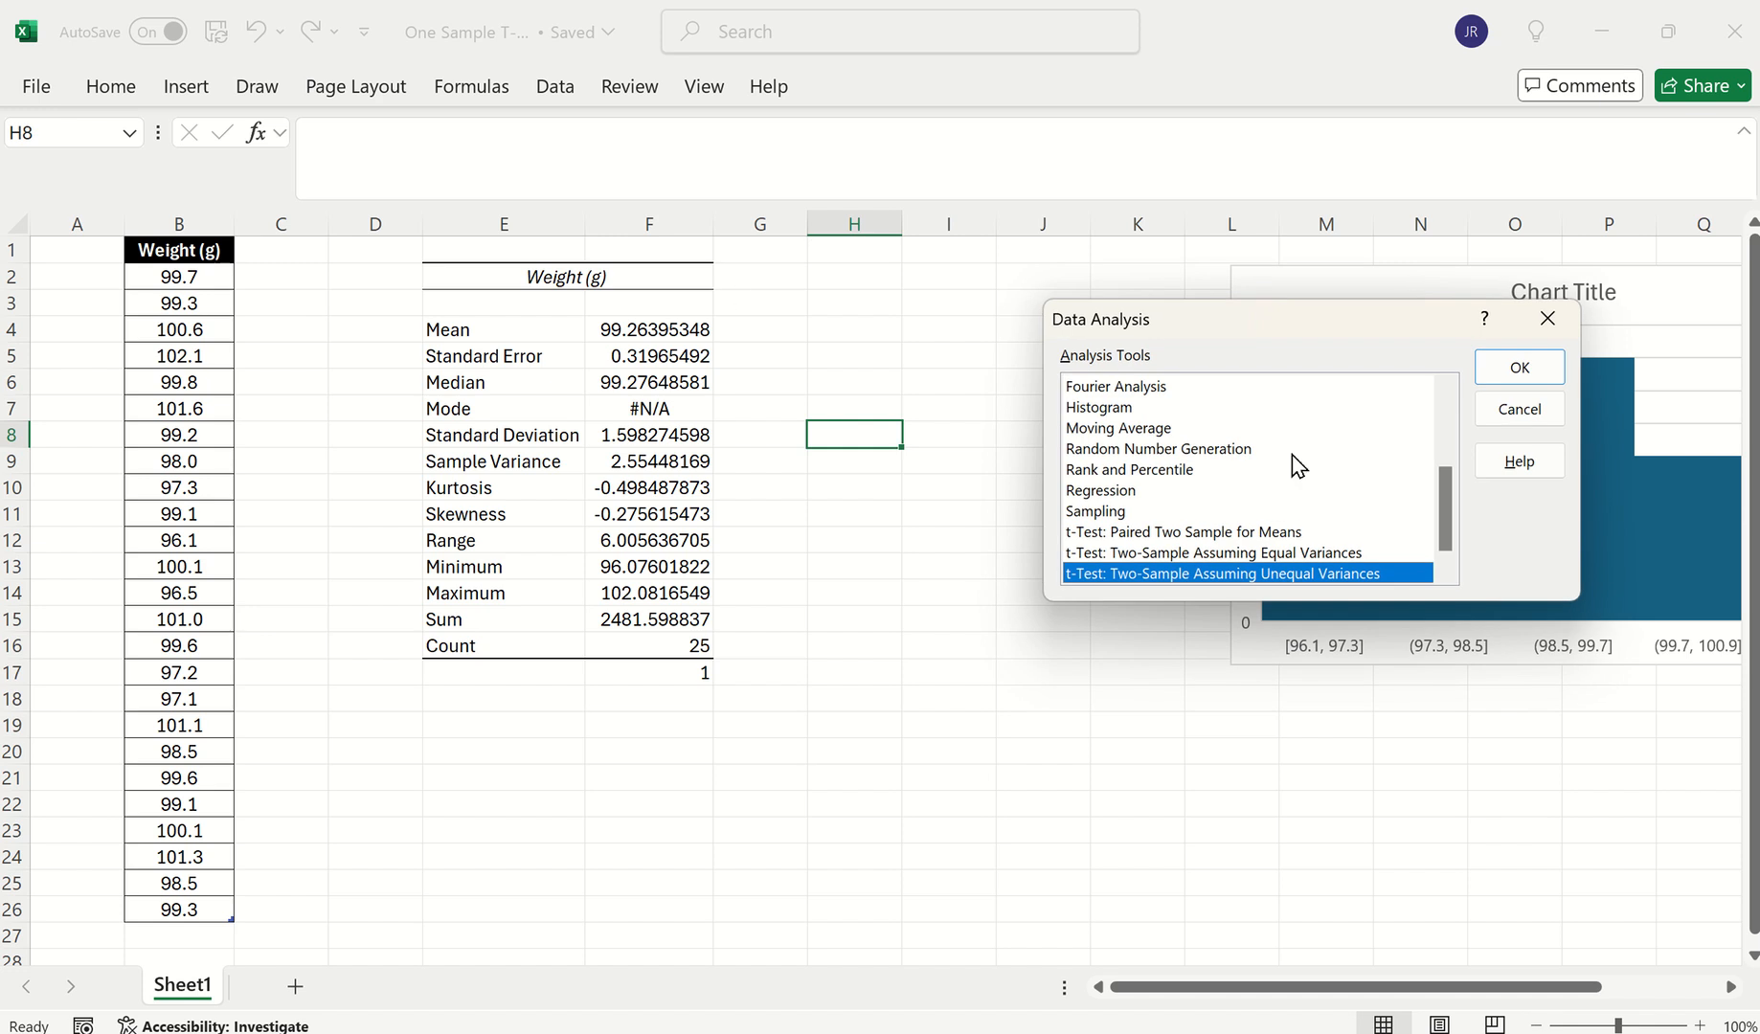
pyautogui.click(1548, 317)
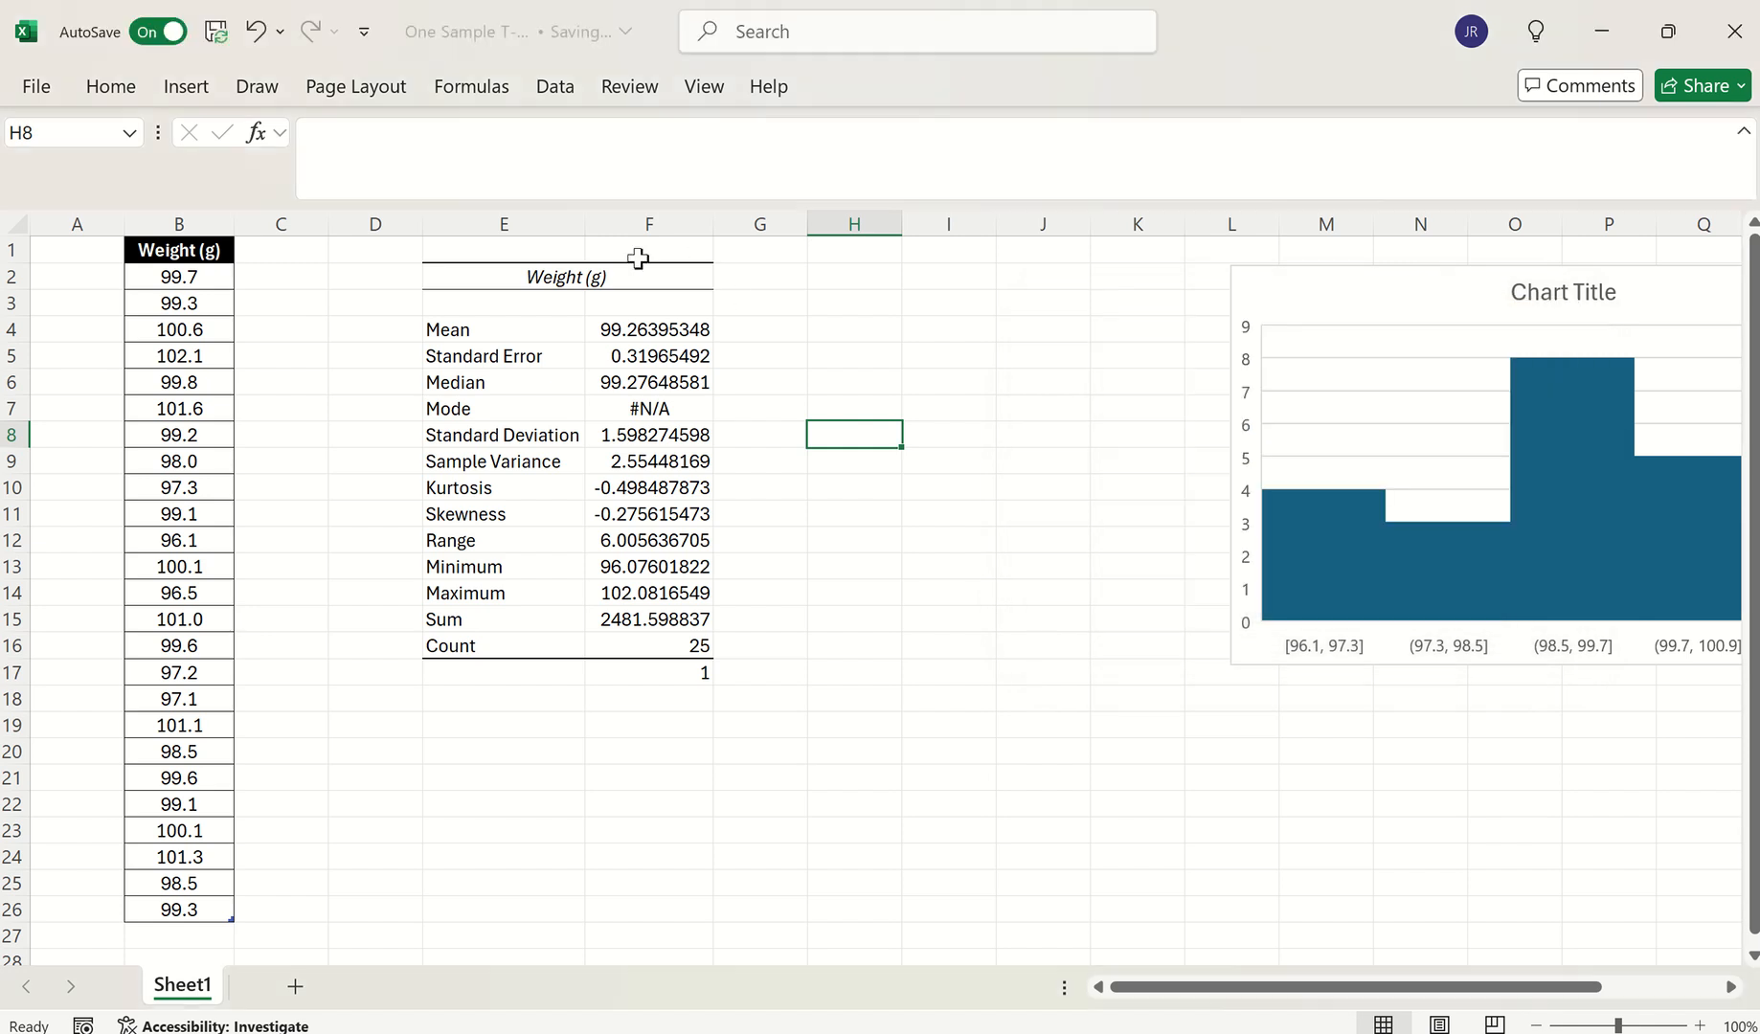
# Add a Temp heading in C1 with 0 in cells C2 and C3
pyautogui.click(251, 251)
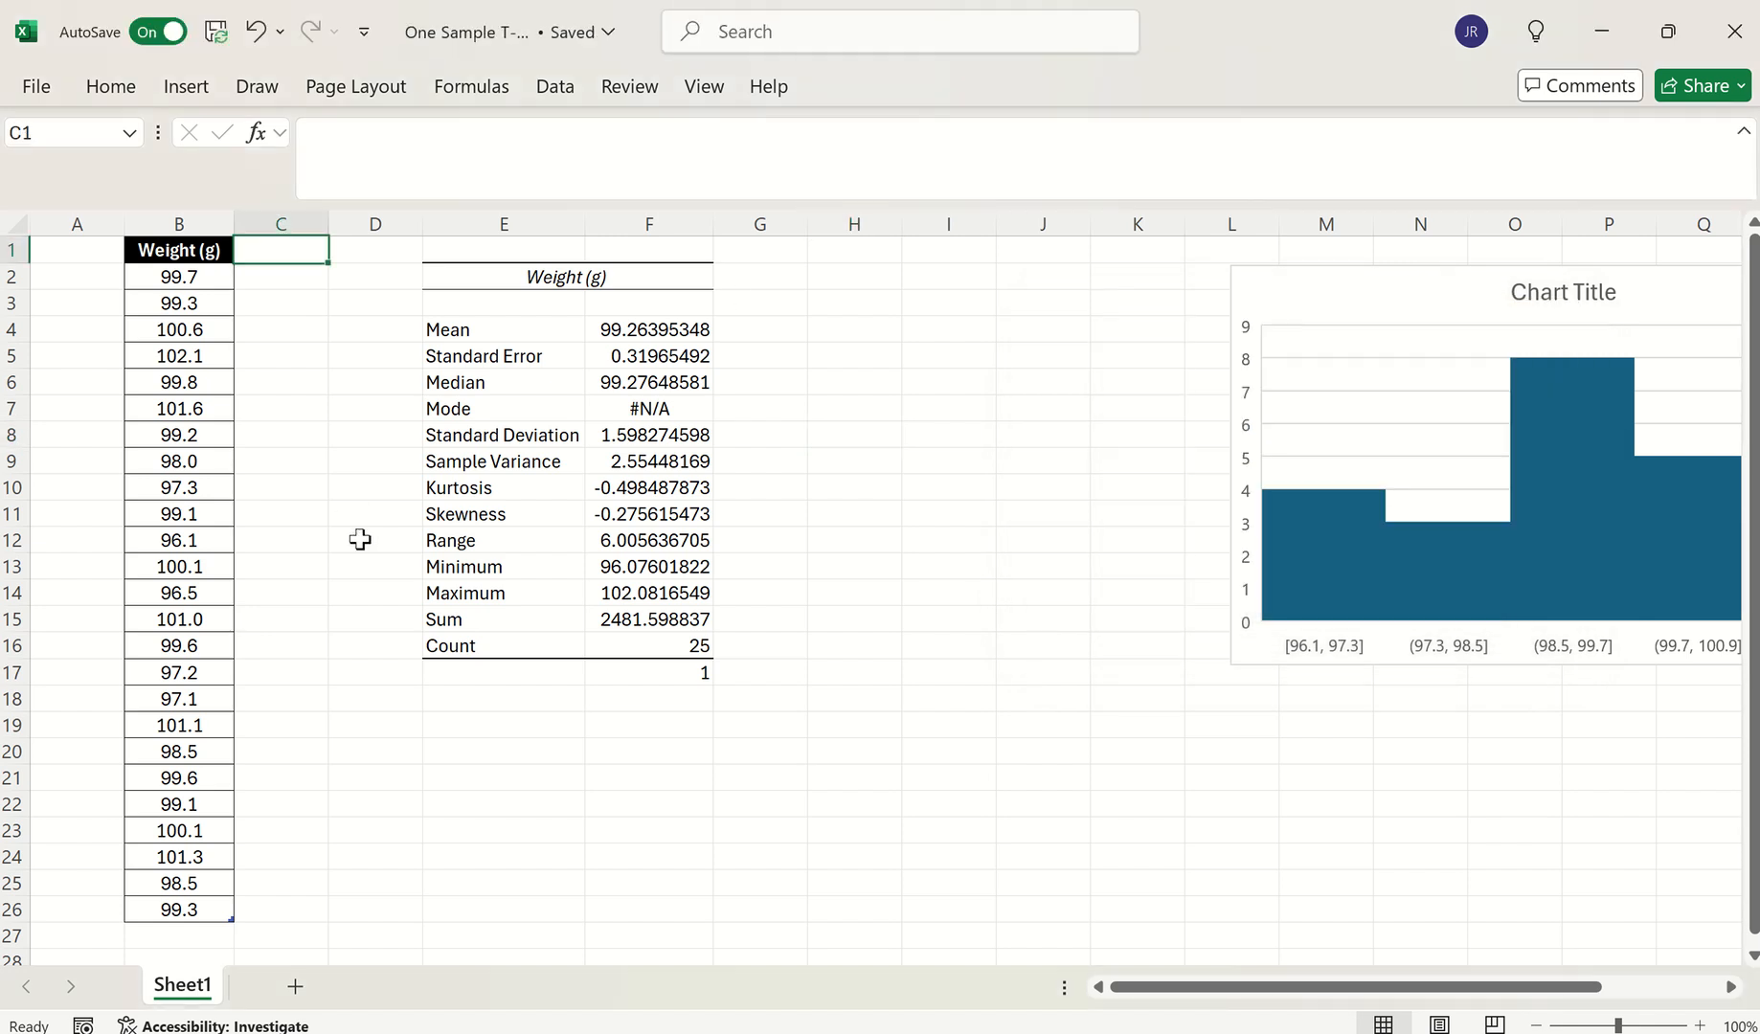
pyautogui.write('Temp')
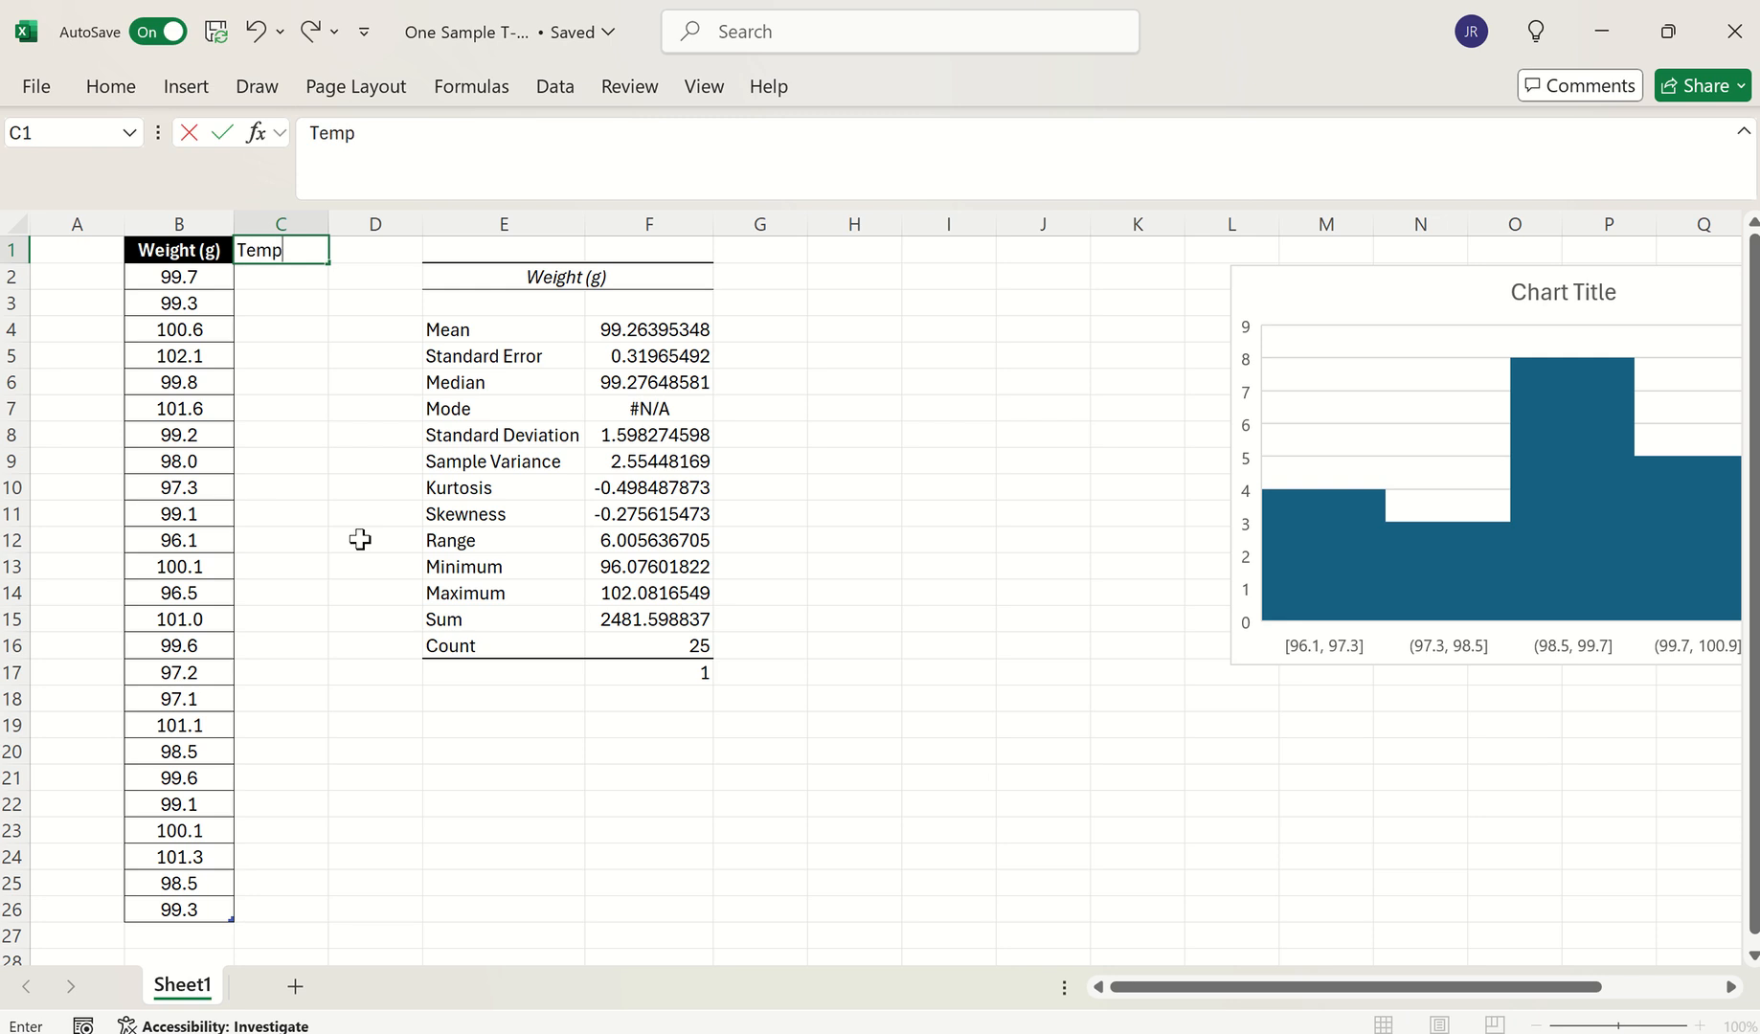
pyautogui.hotkey('ctrl', 'Return')
pyautogui.press('Return')
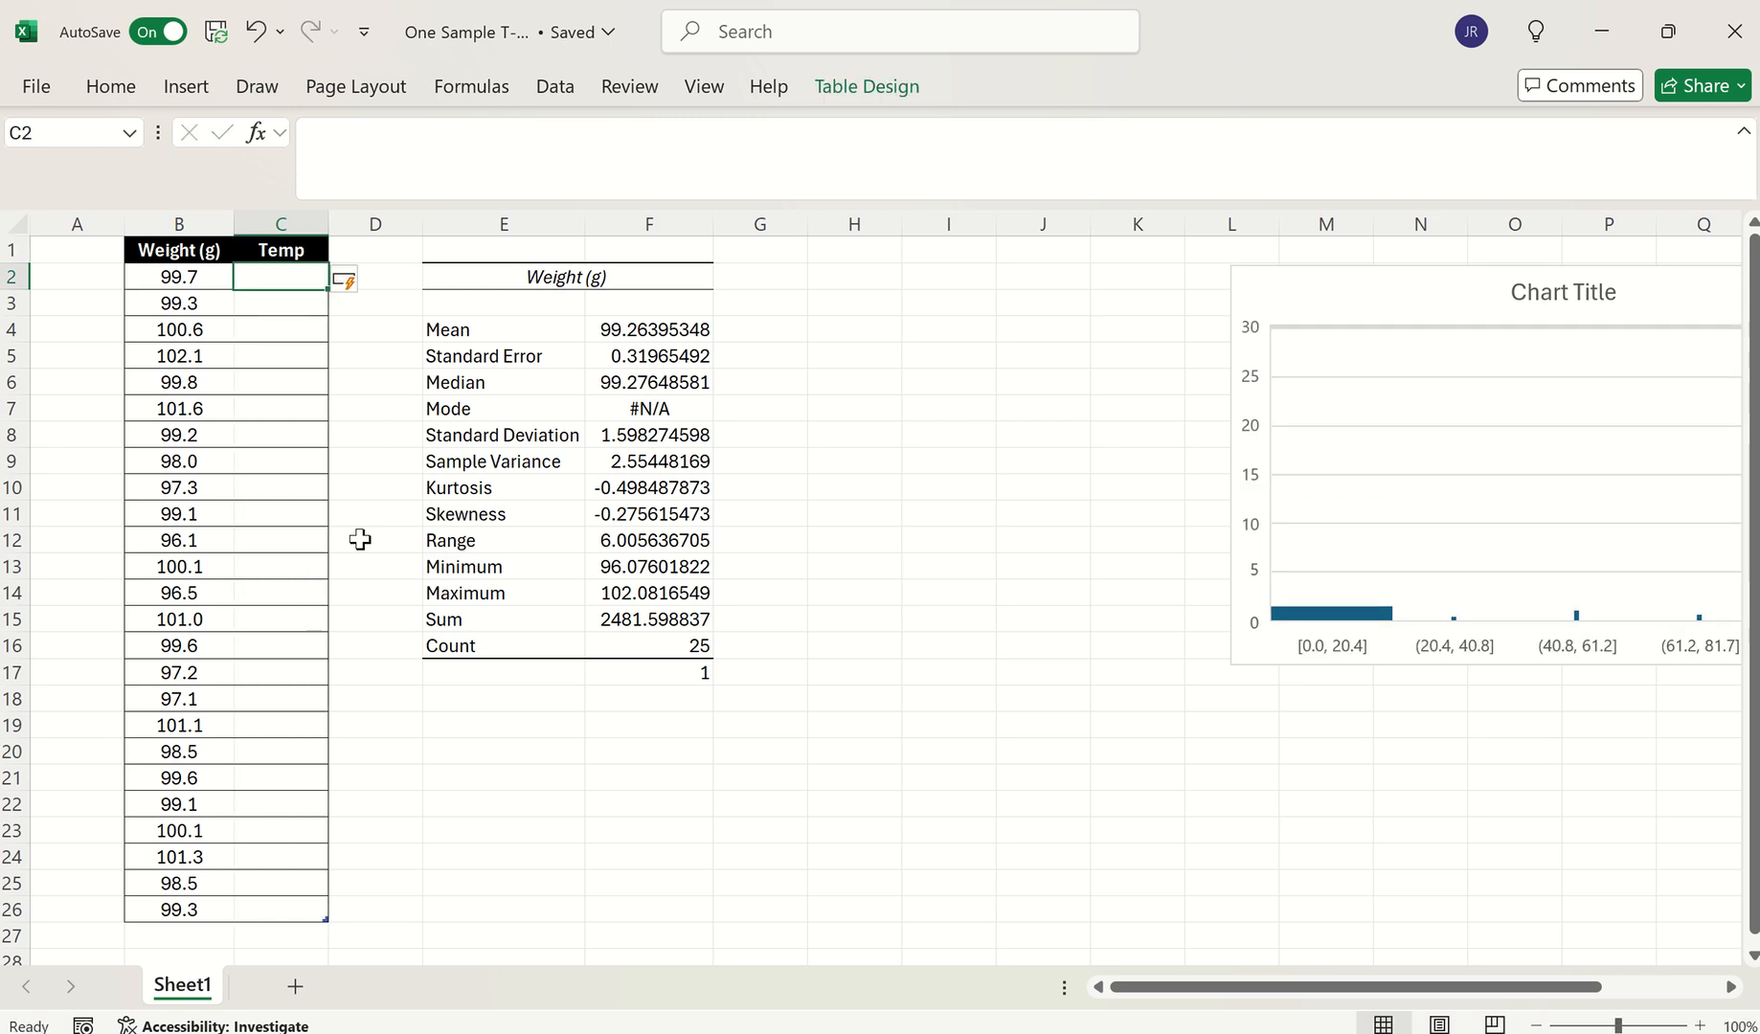
pyautogui.write('0')
pyautogui.press('Return')
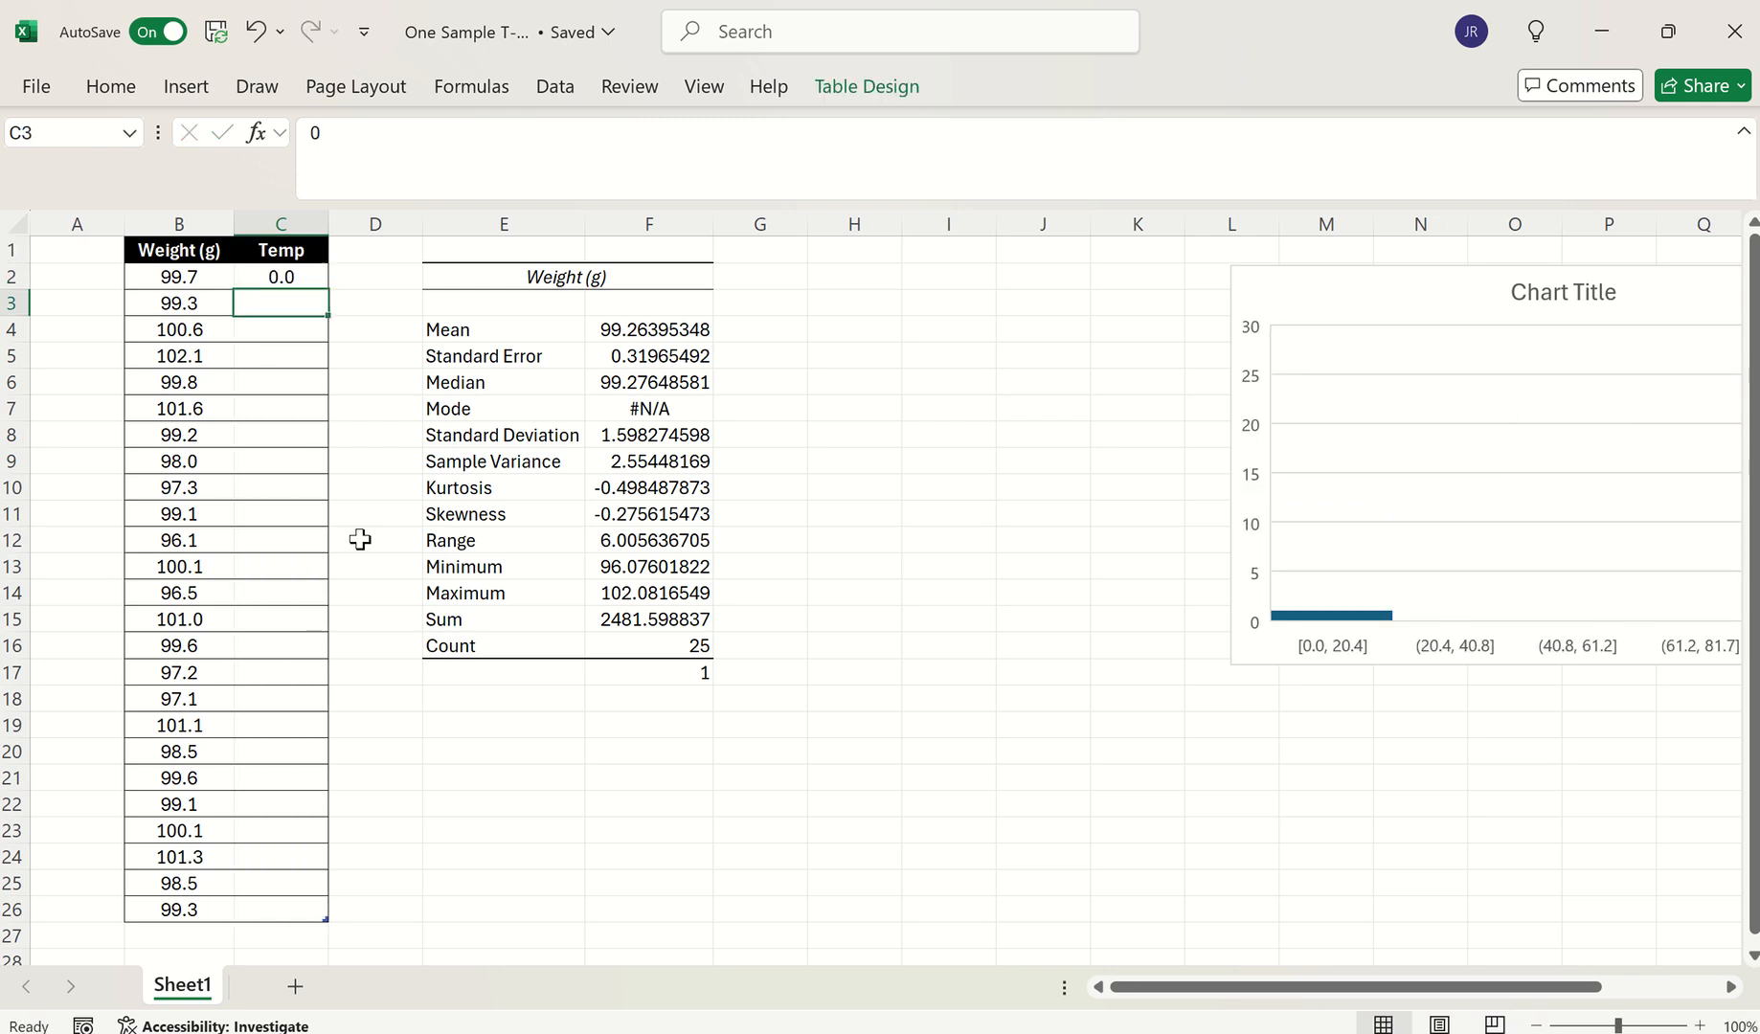
pyautogui.write('0')
pyautogui.press('Return')
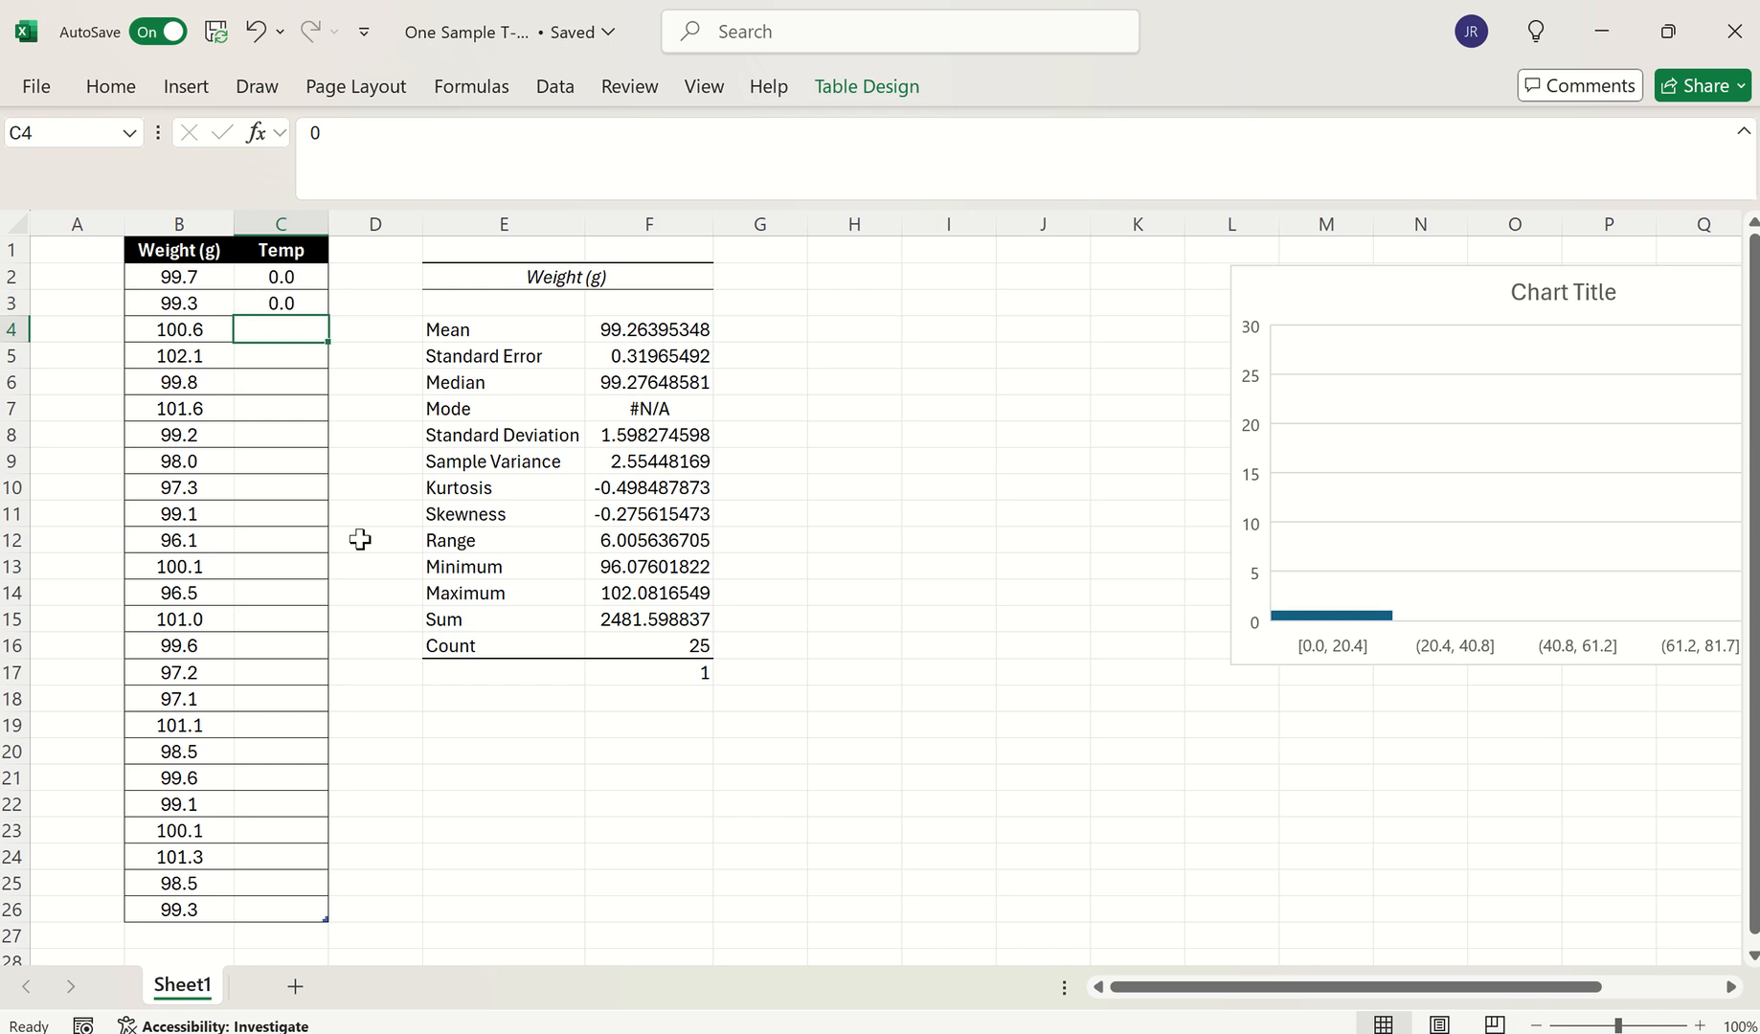
pyautogui.click(922, 647)
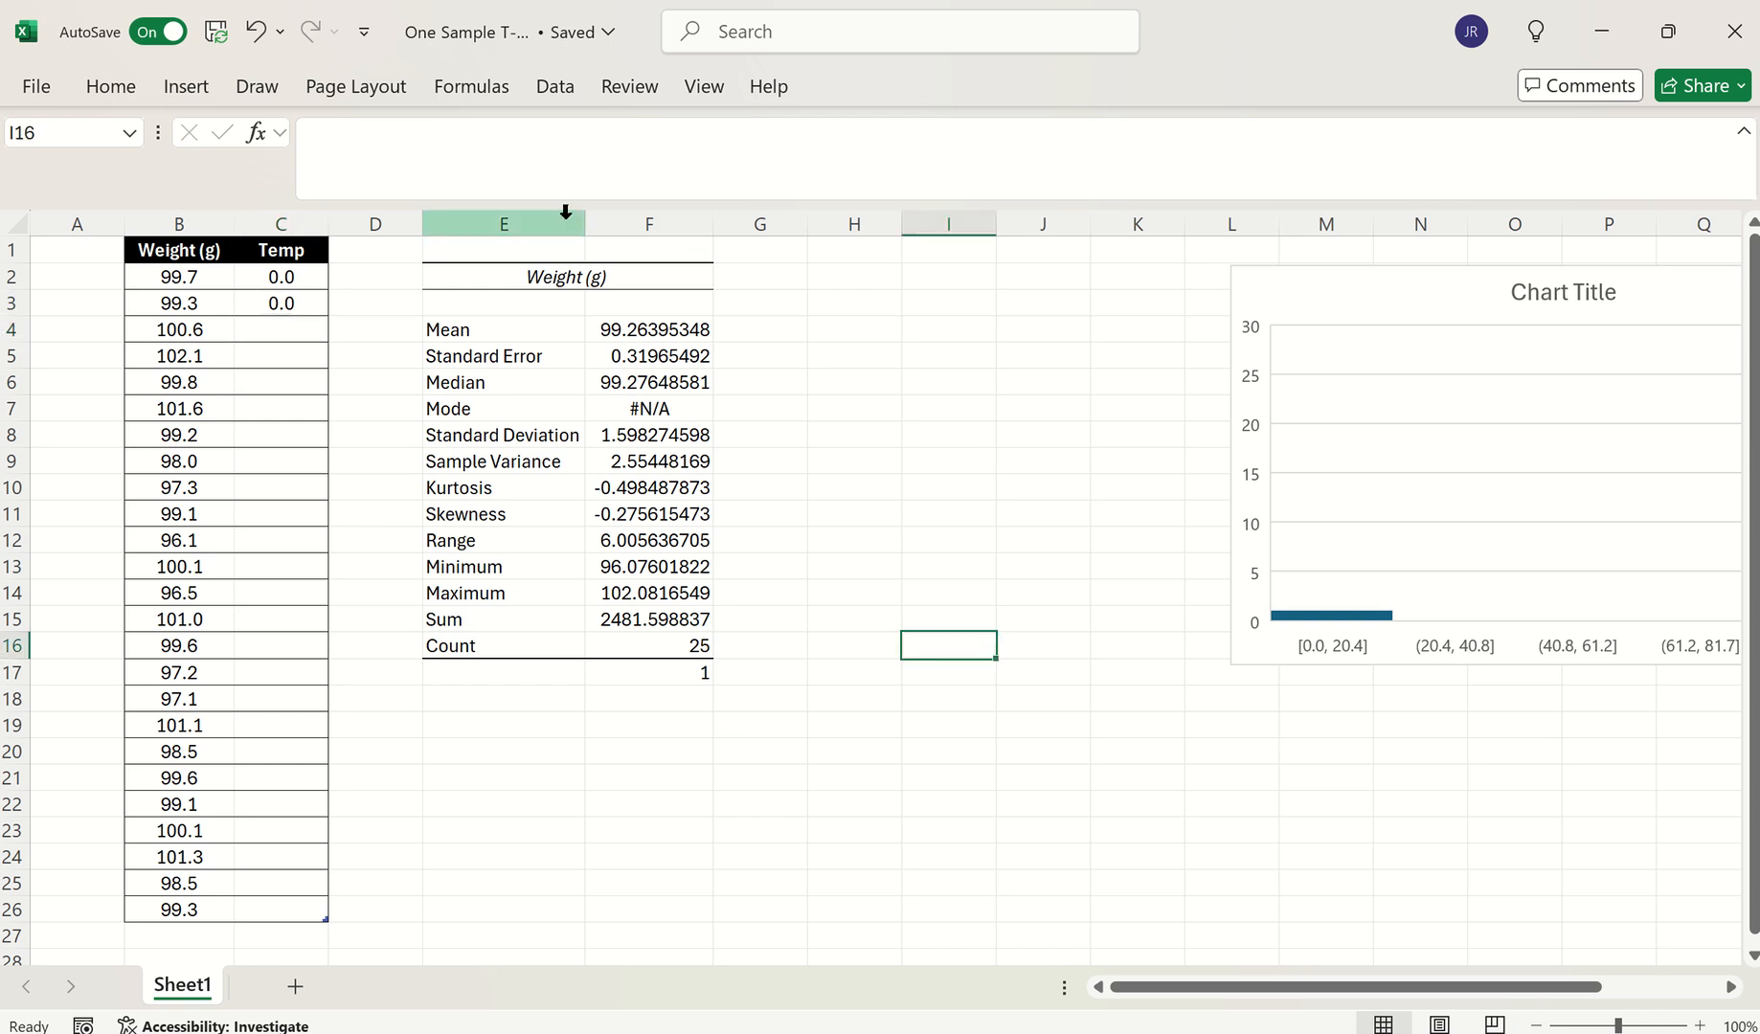
# Set up the unequal-variance t-Test: B1:B26 vs C1:C3, labels, mean difference 100, output F20
pyautogui.click(565, 91)
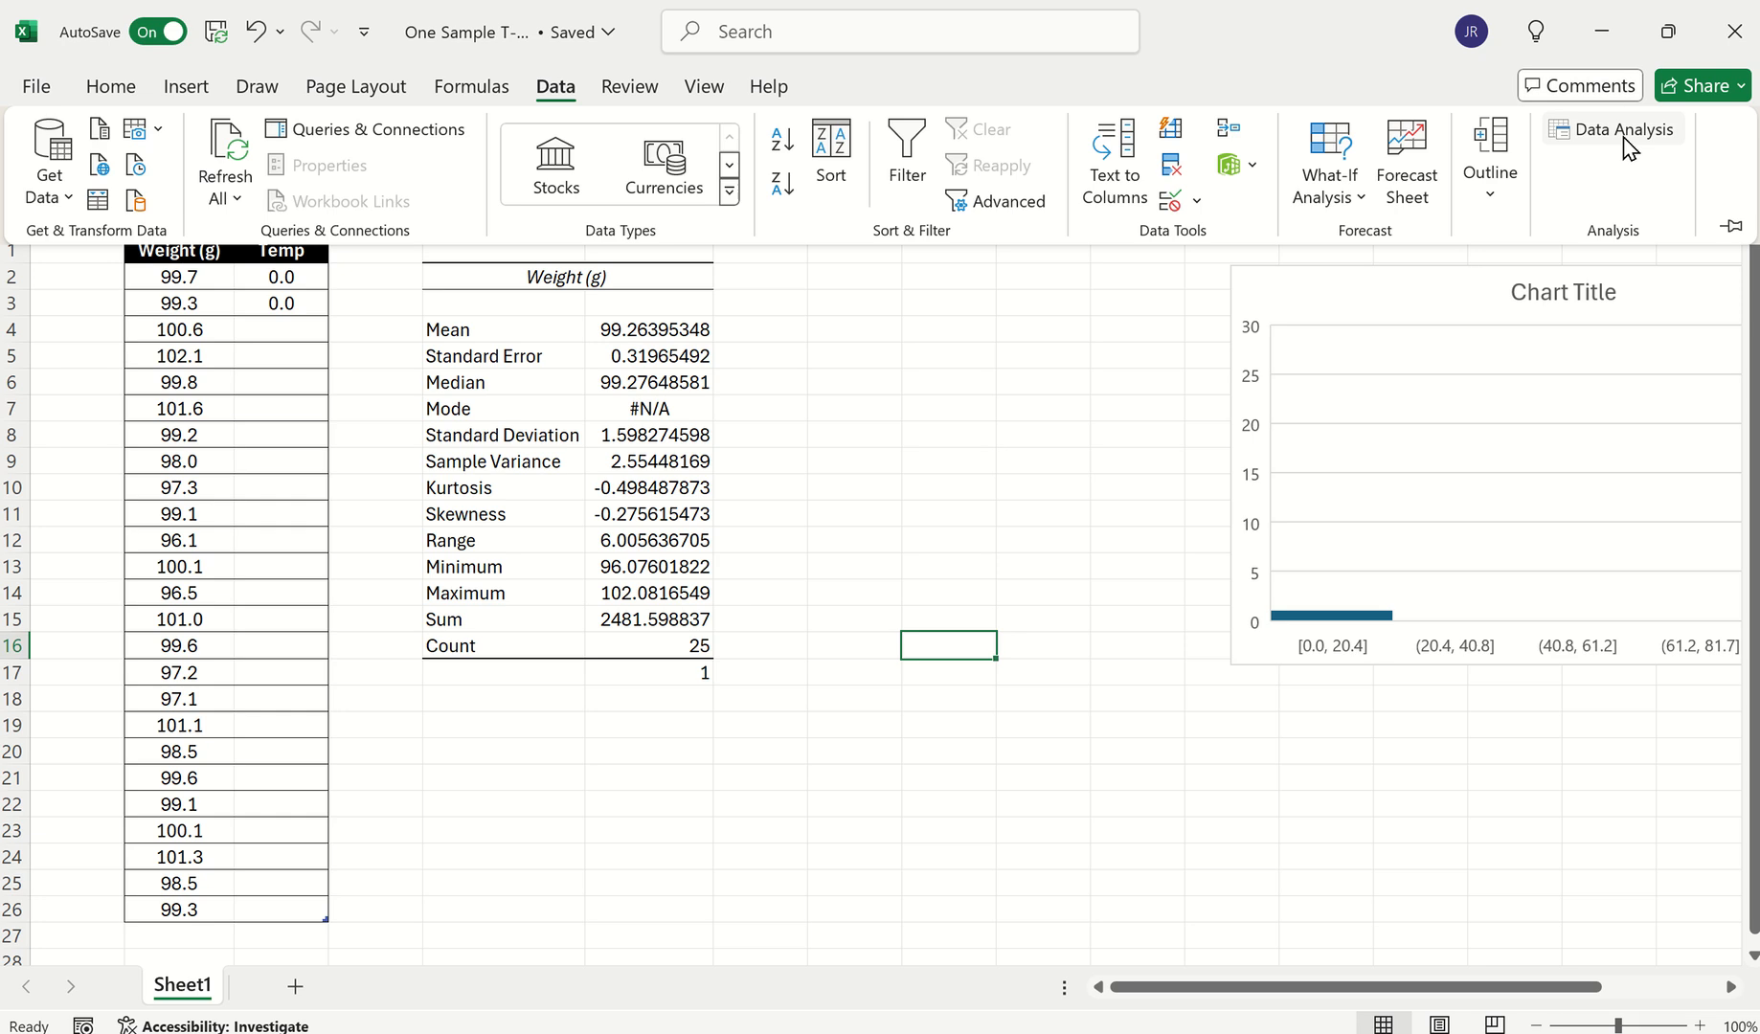
pyautogui.click(1625, 135)
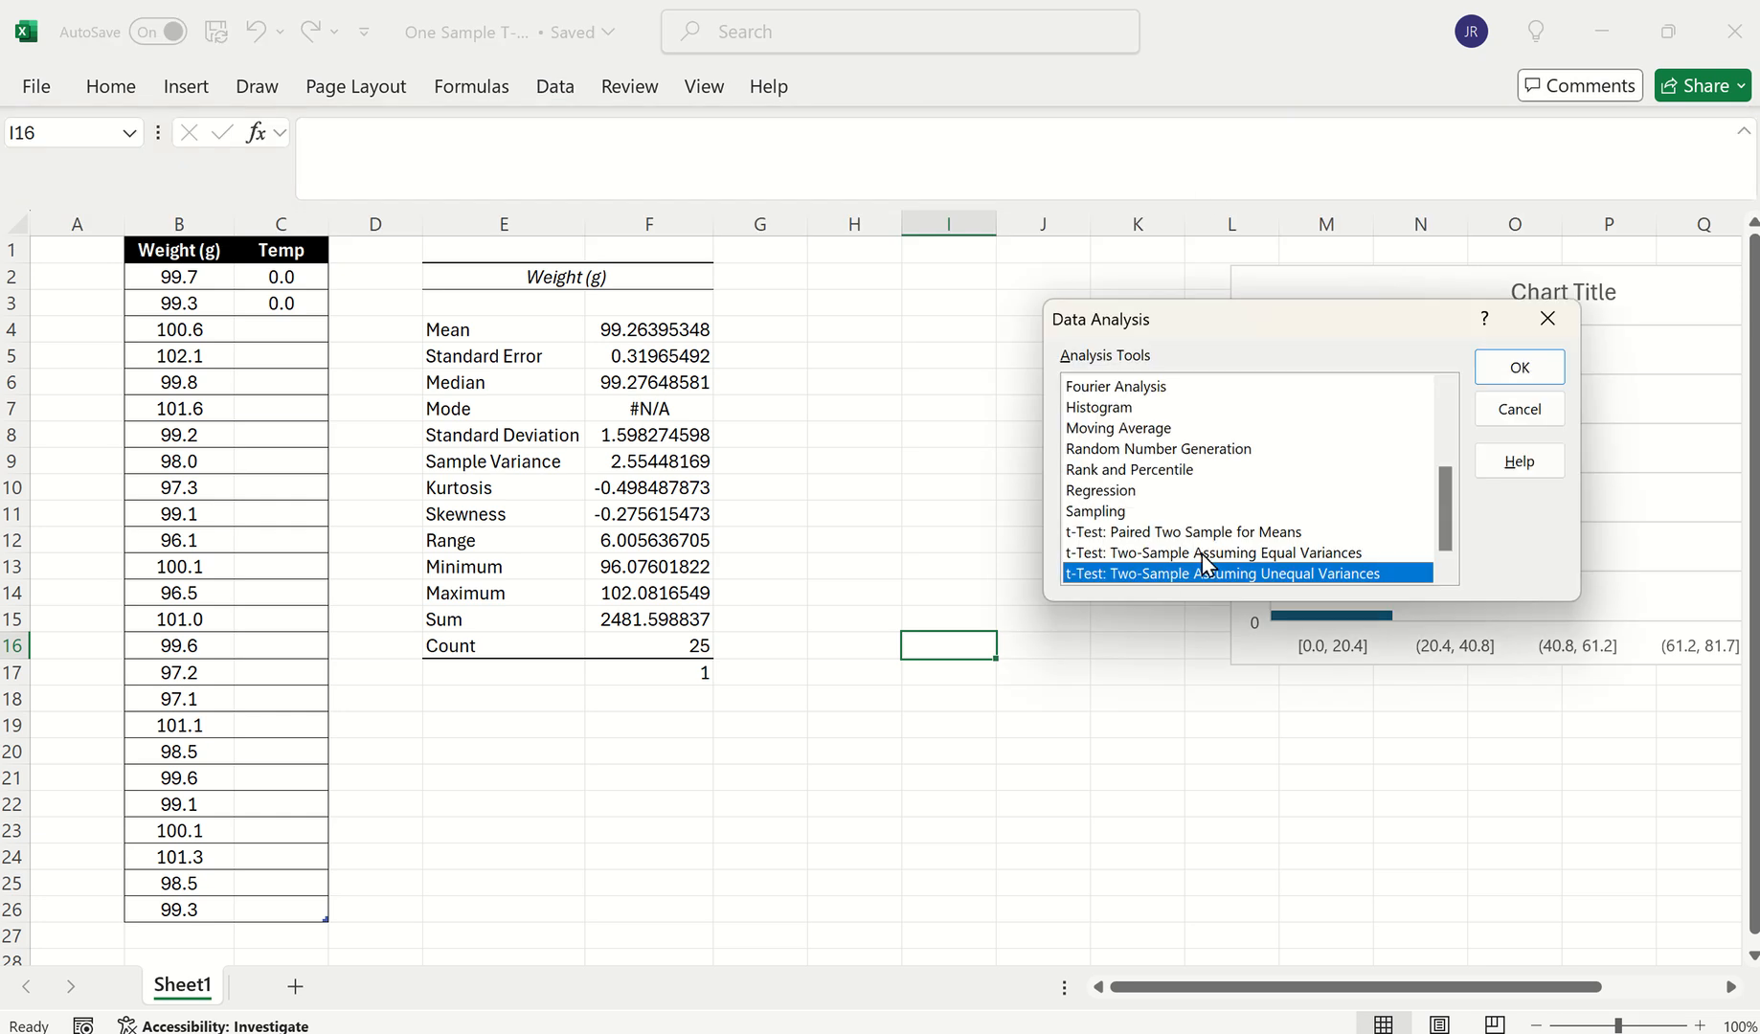
pyautogui.scroll(-1, 1448, 522)
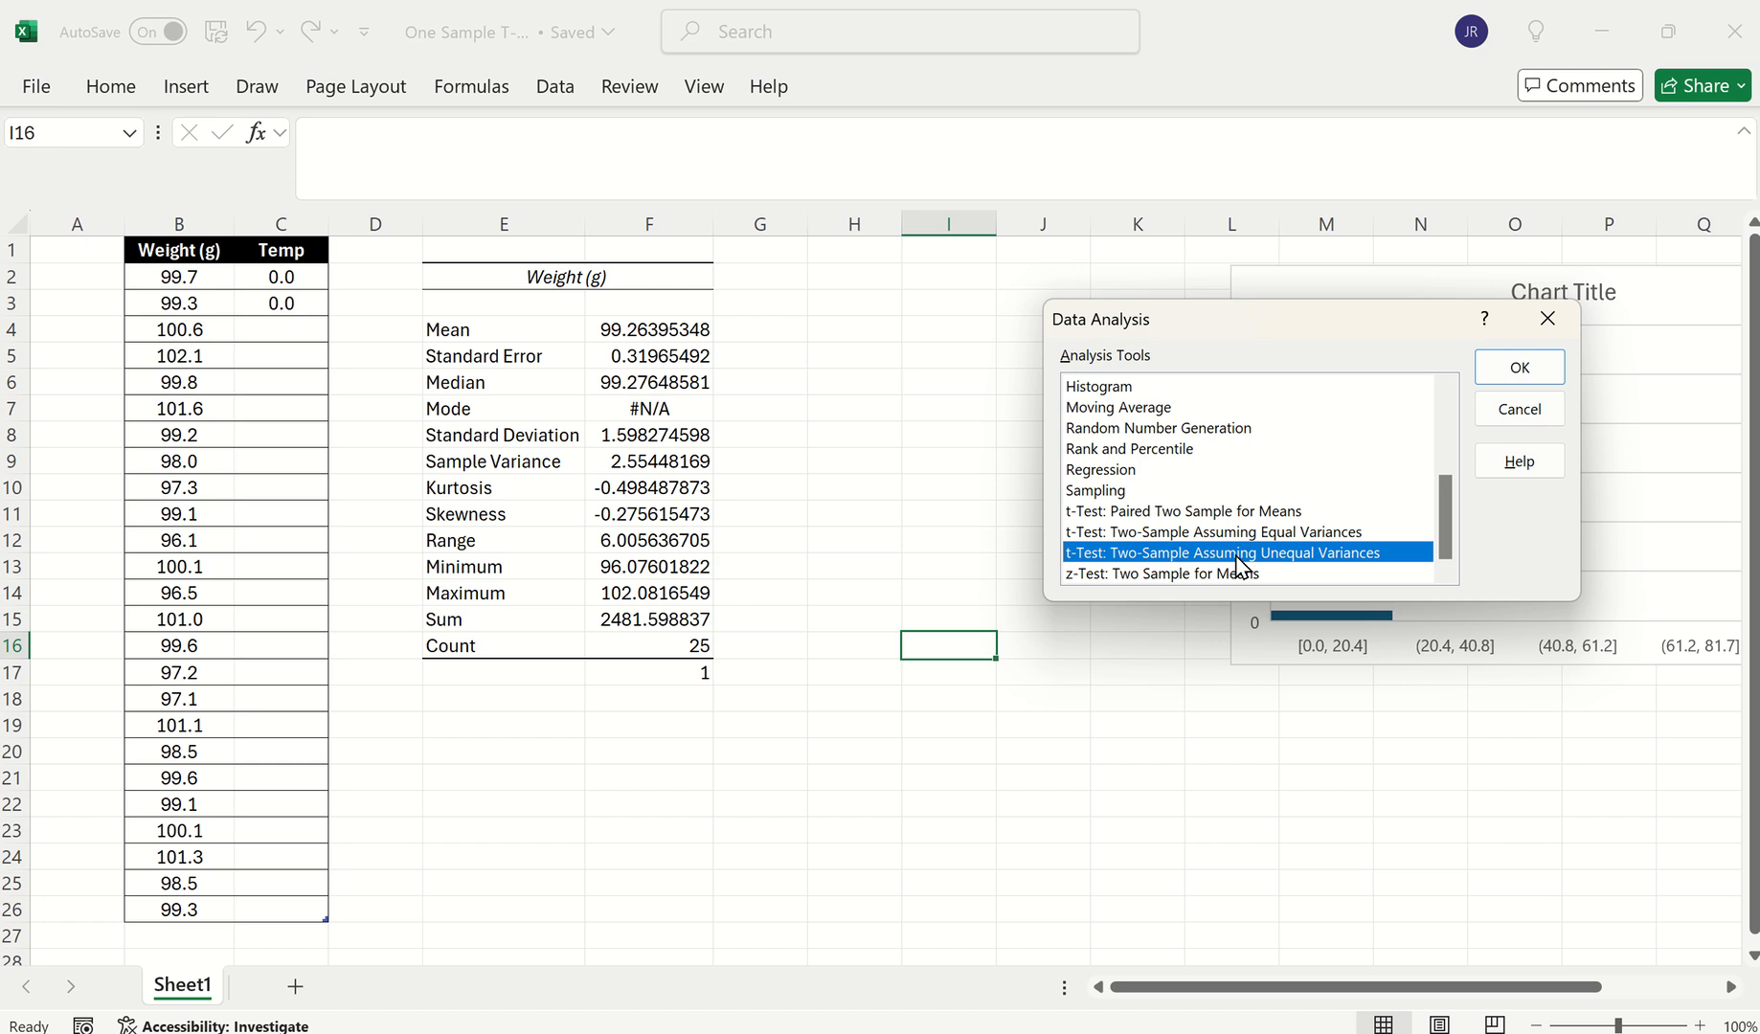
pyautogui.click(1525, 370)
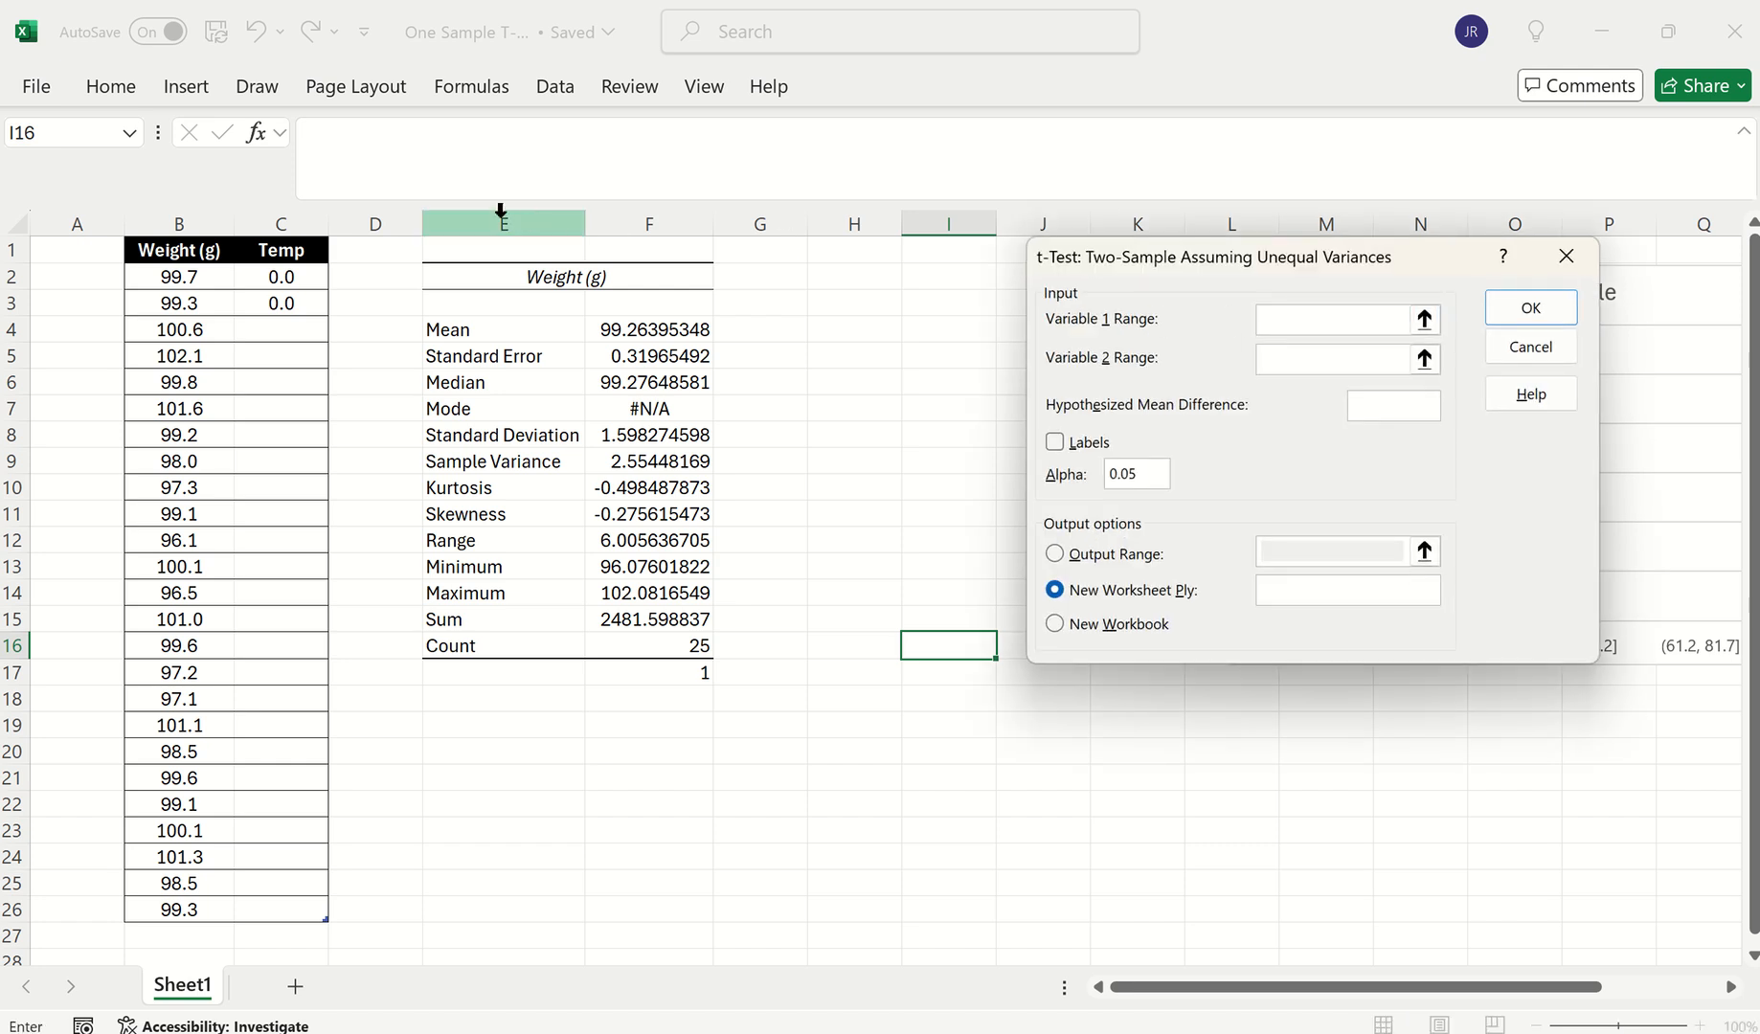
pyautogui.moveTo(187, 251); pyautogui.dragTo(163, 908)
pyautogui.click(1308, 369)
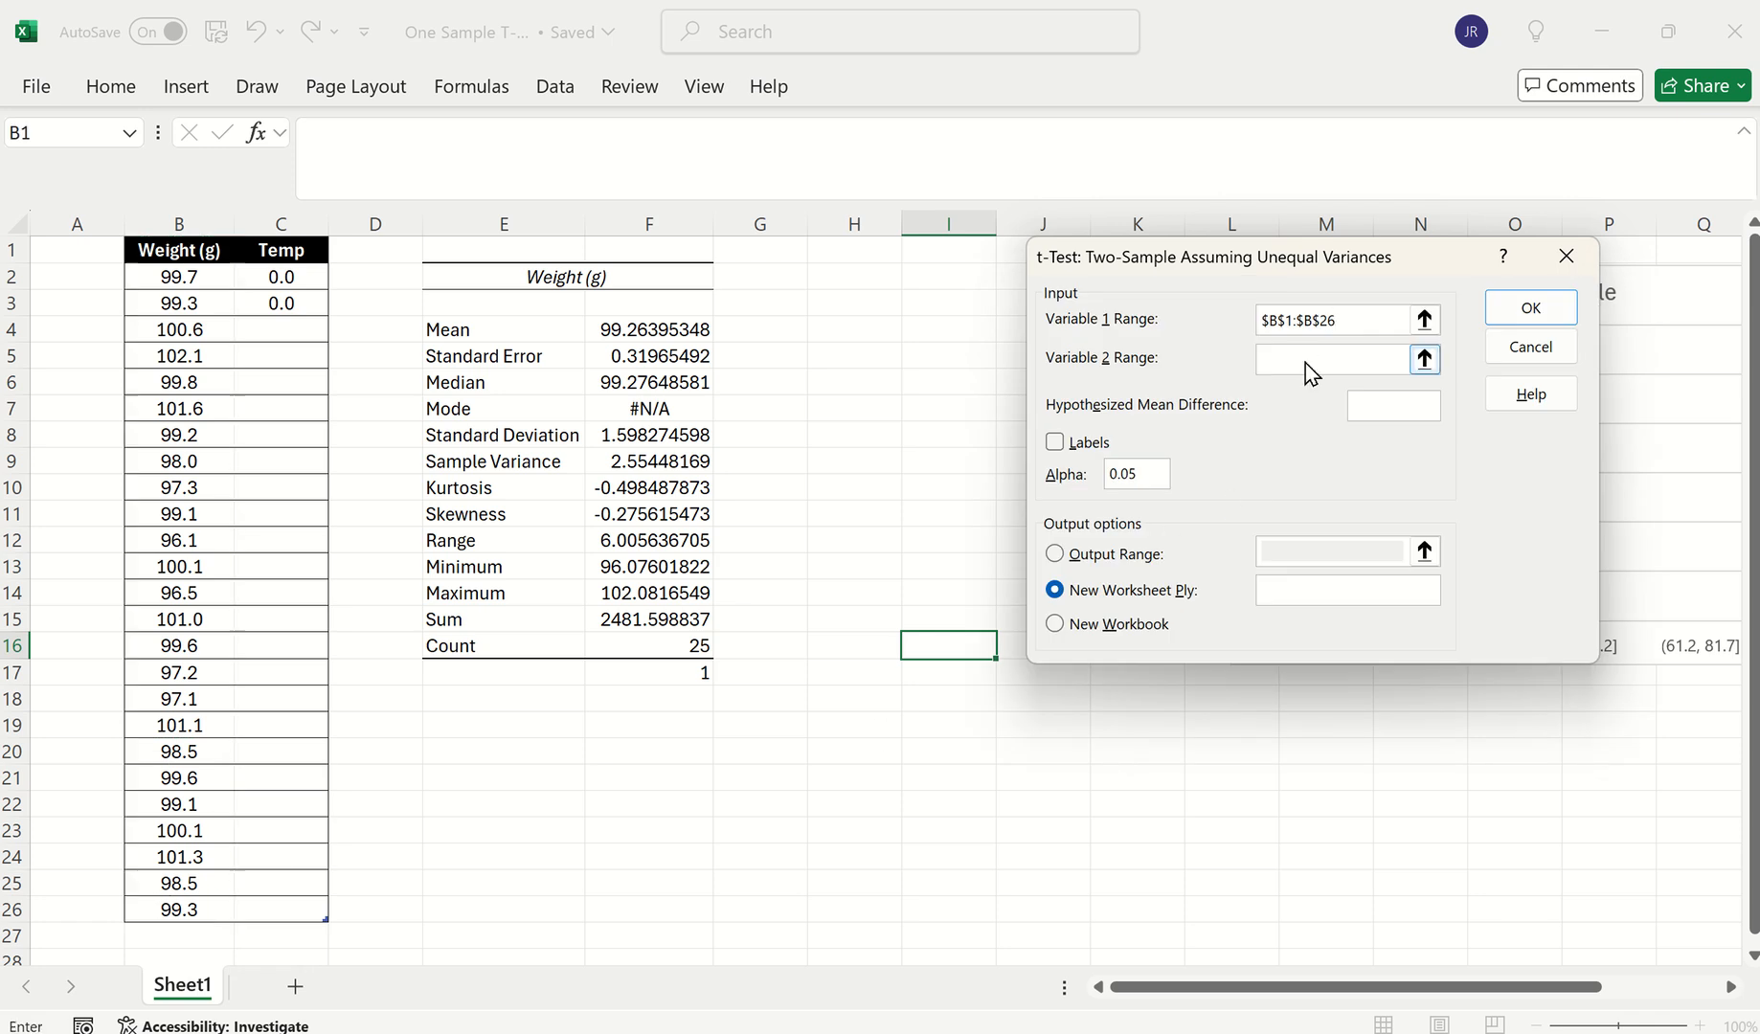
pyautogui.moveTo(305, 252); pyautogui.dragTo(295, 307)
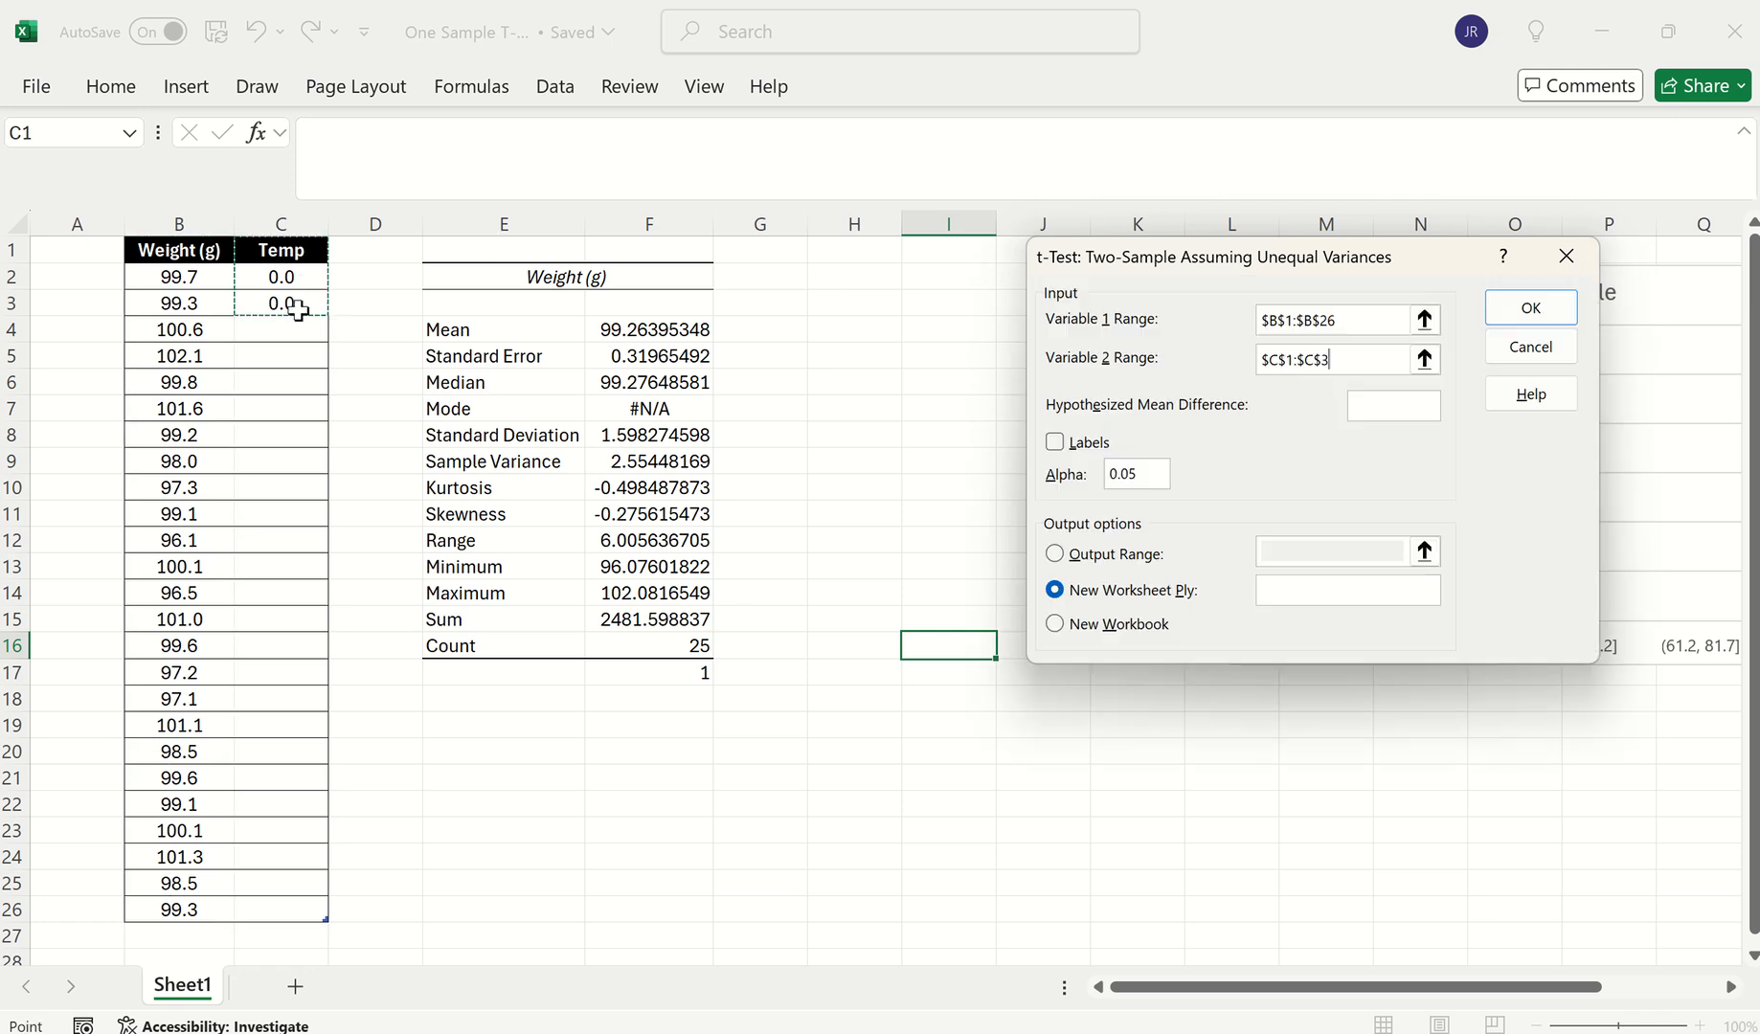
pyautogui.click(1057, 441)
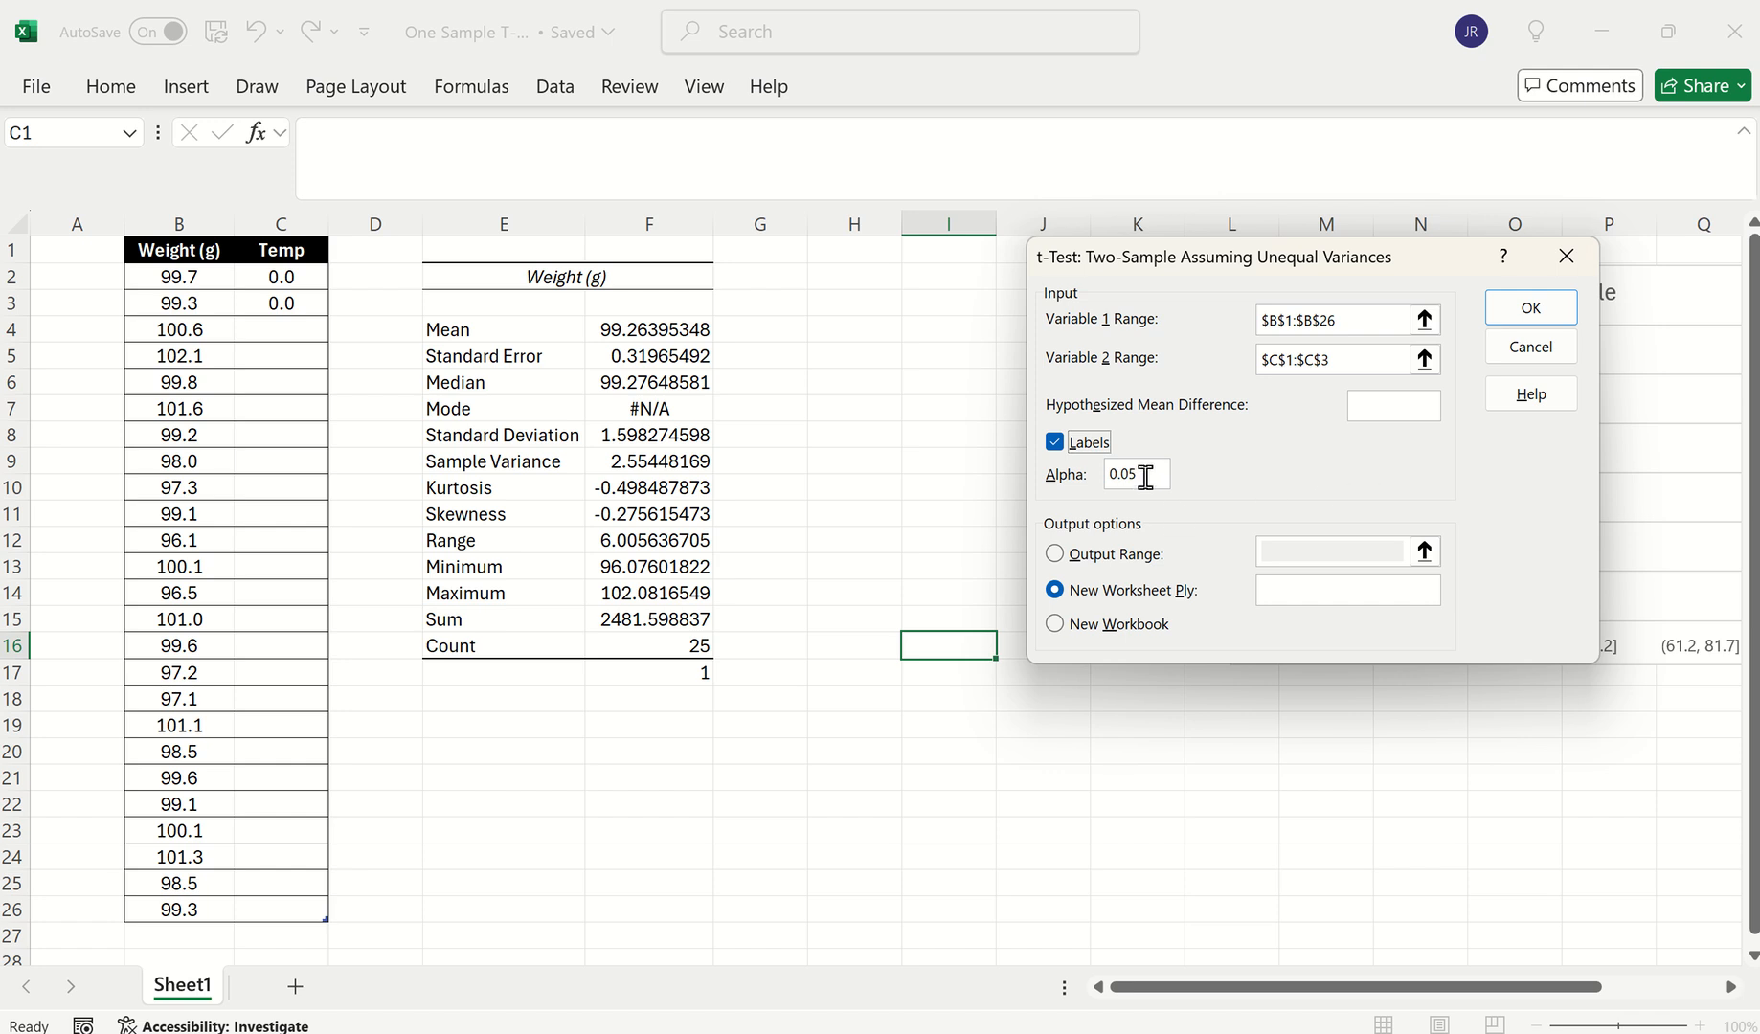
pyautogui.click(1384, 405)
pyautogui.click(1109, 556)
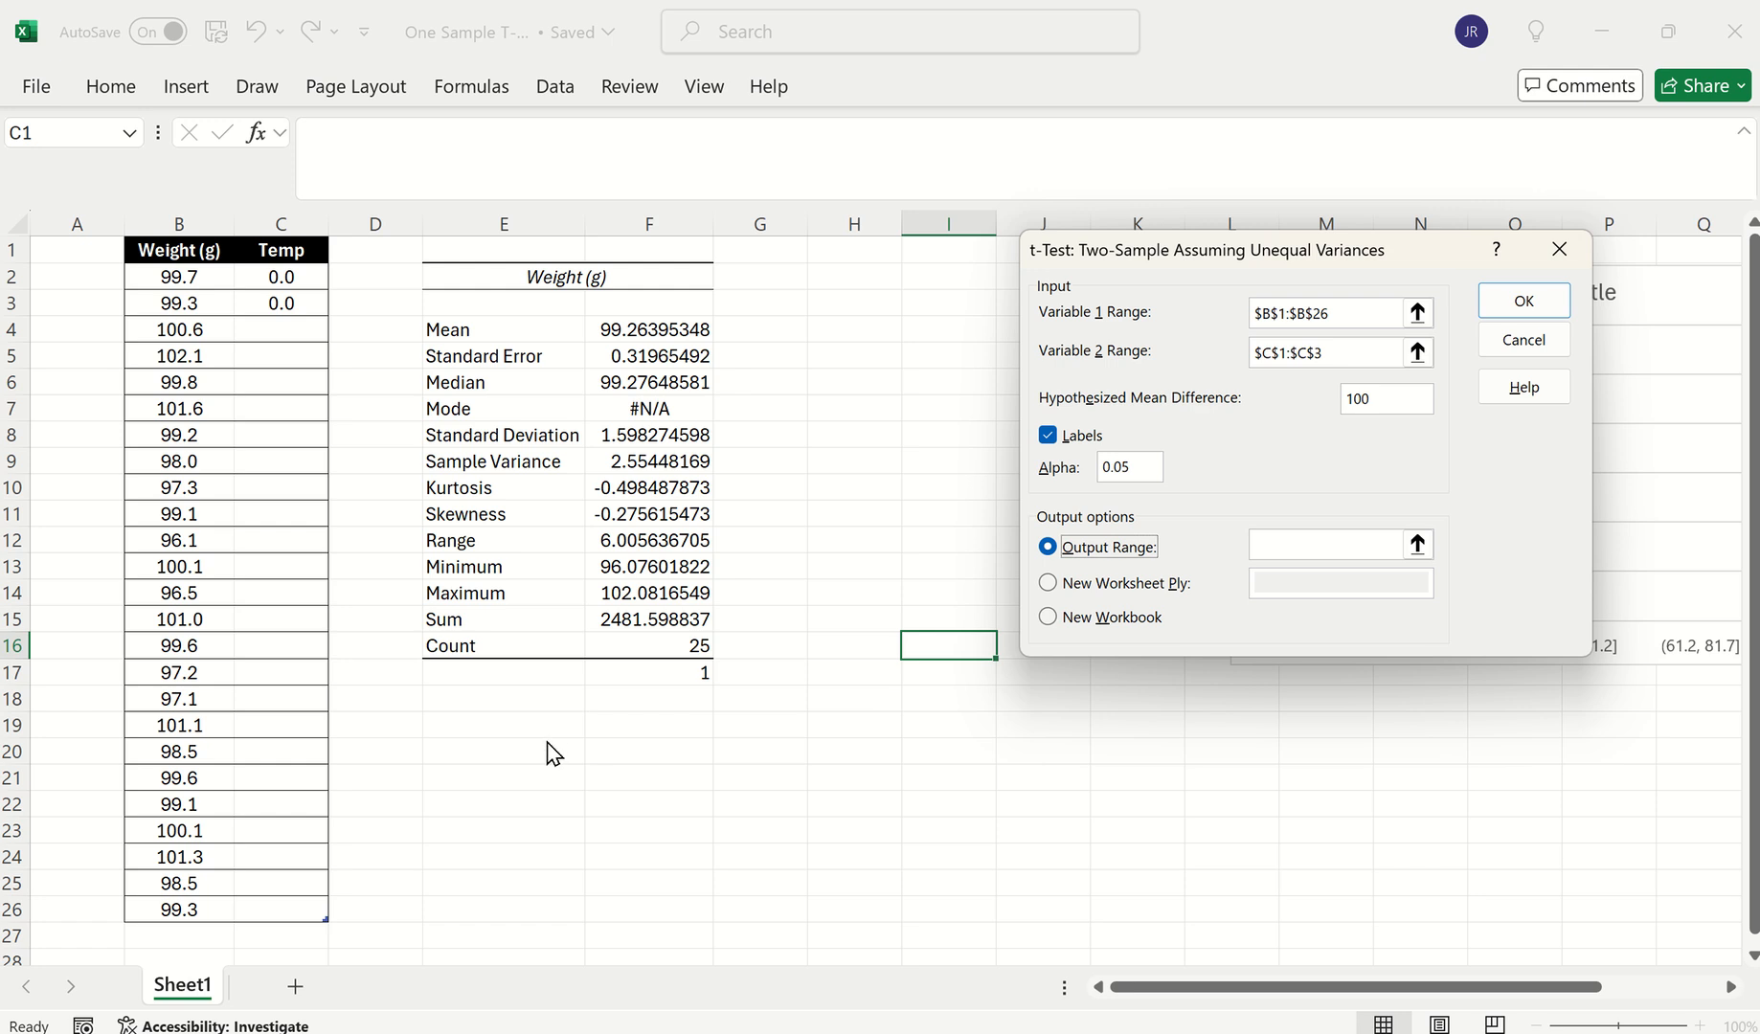
pyautogui.click(1293, 548)
pyautogui.click(647, 760)
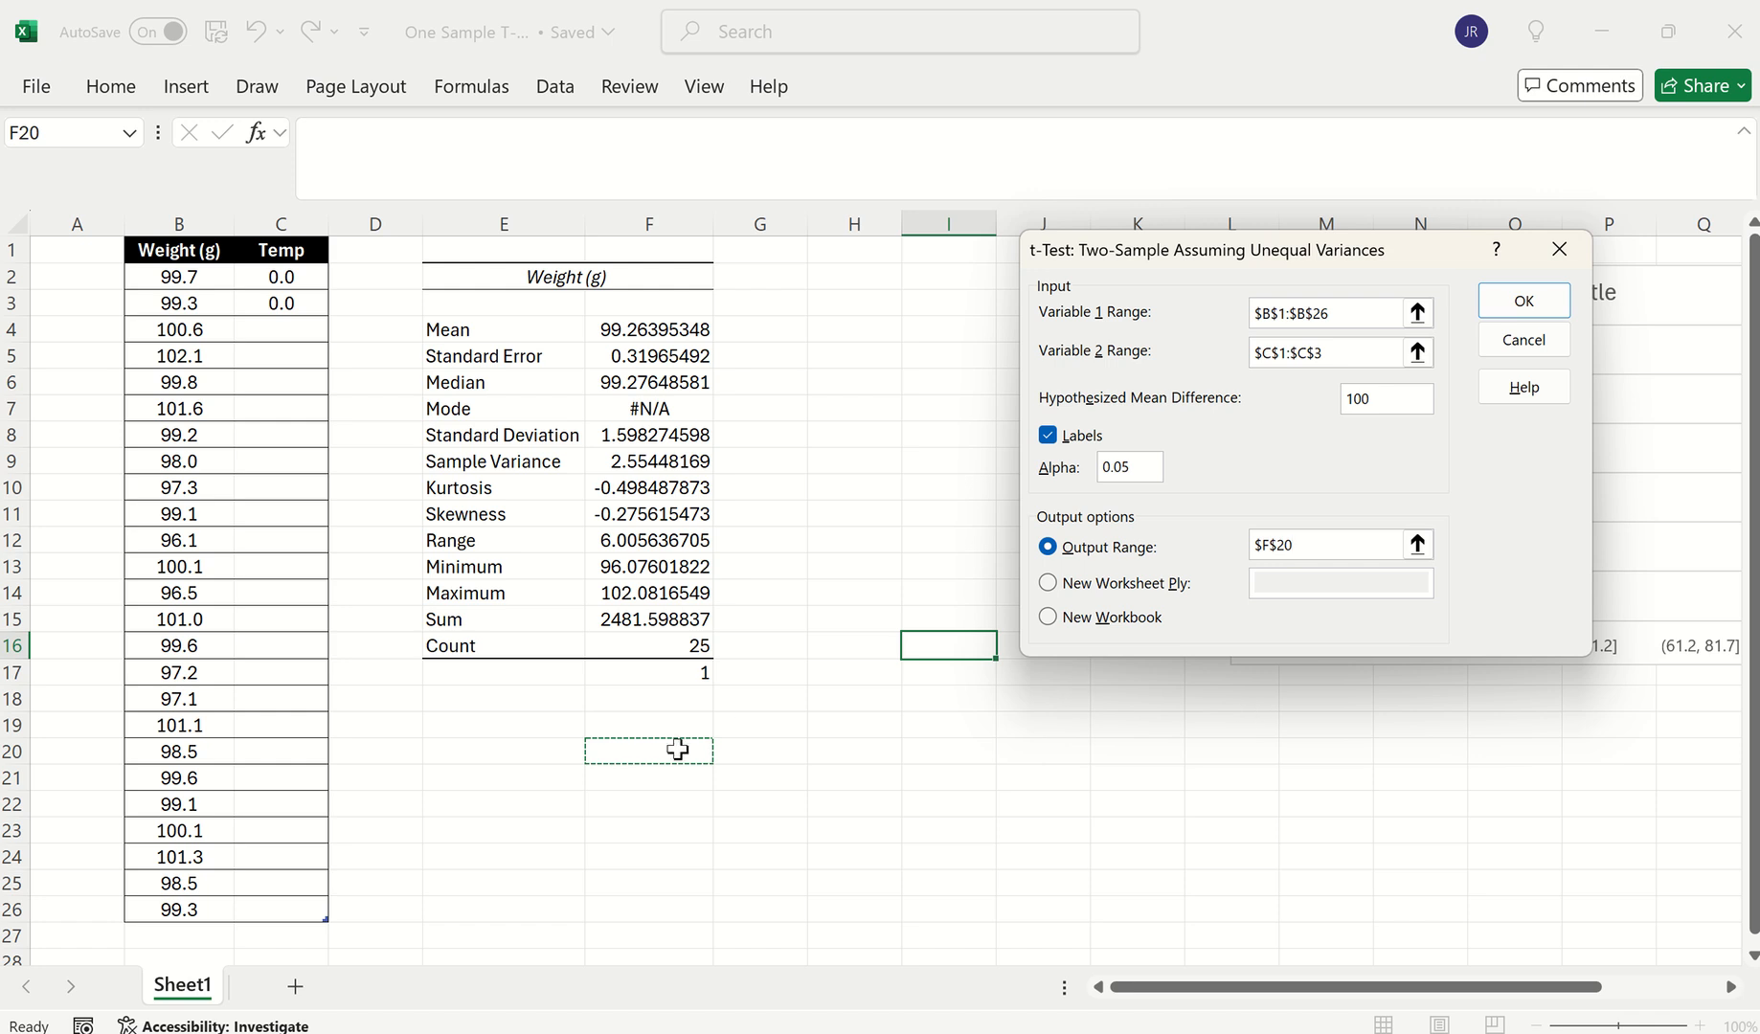
# Run the t-Test and delete column H holding the Temp results
pyautogui.click(1523, 304)
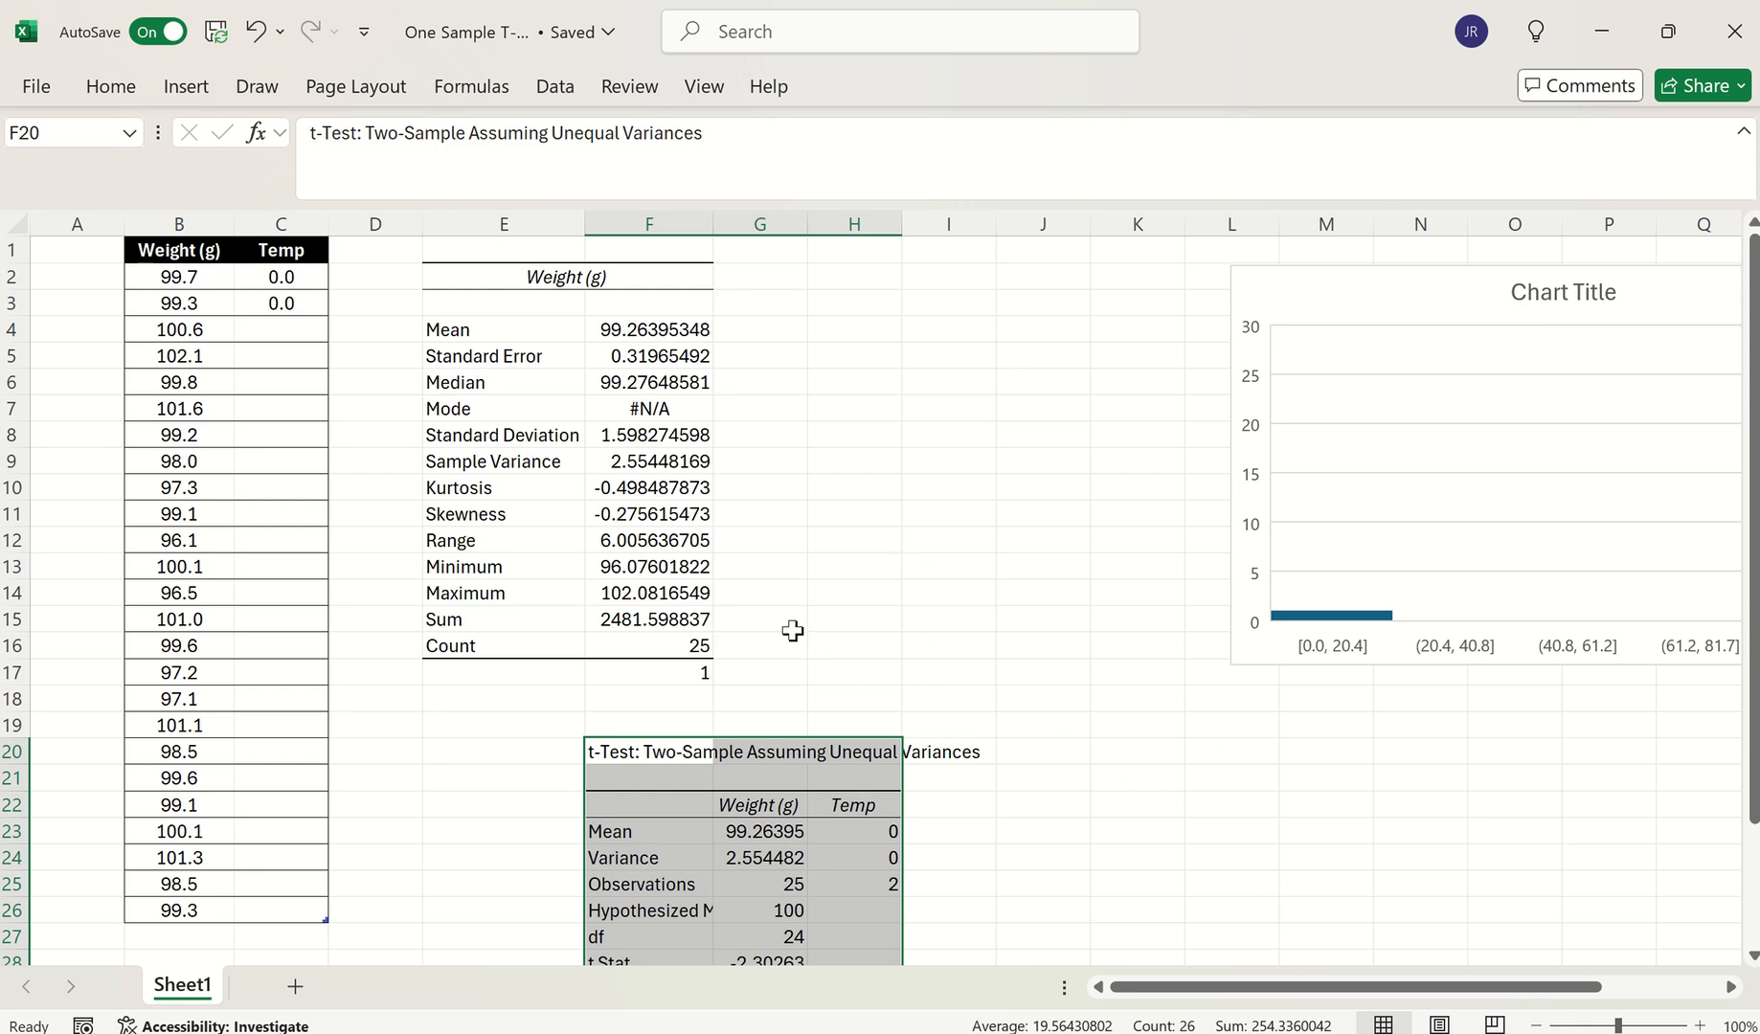
pyautogui.click(863, 217)
pyautogui.rightClick(863, 217)
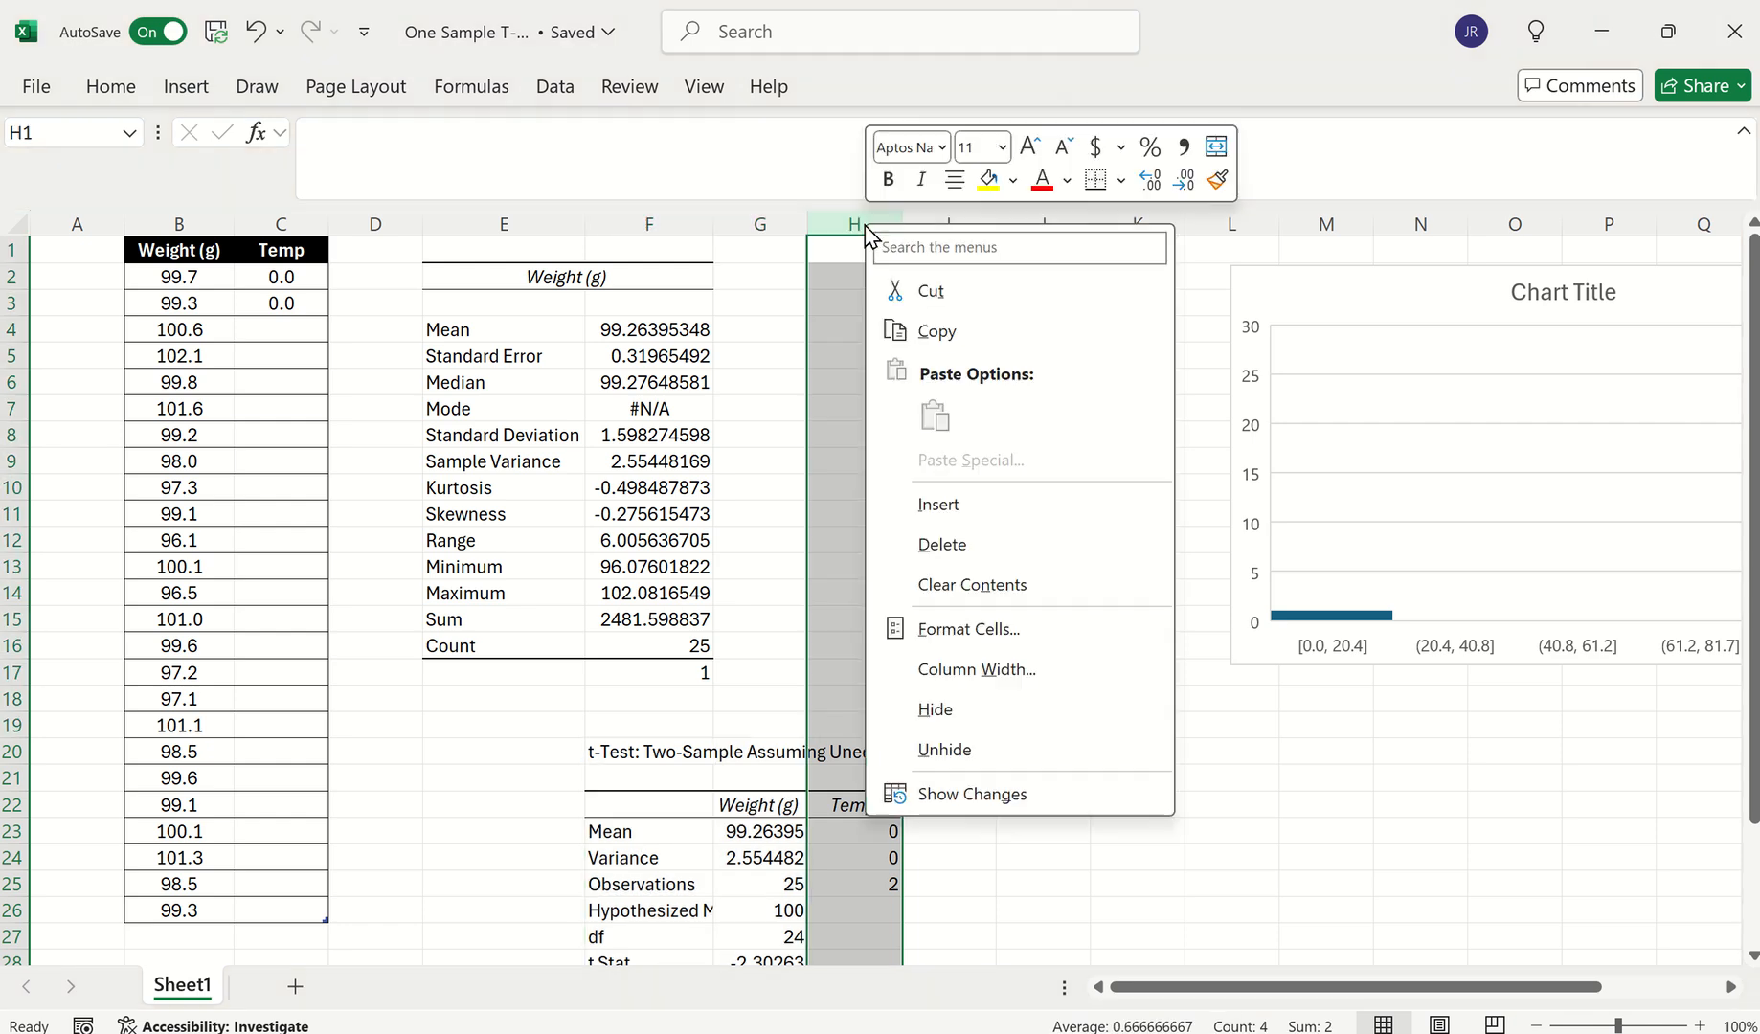
pyautogui.click(932, 544)
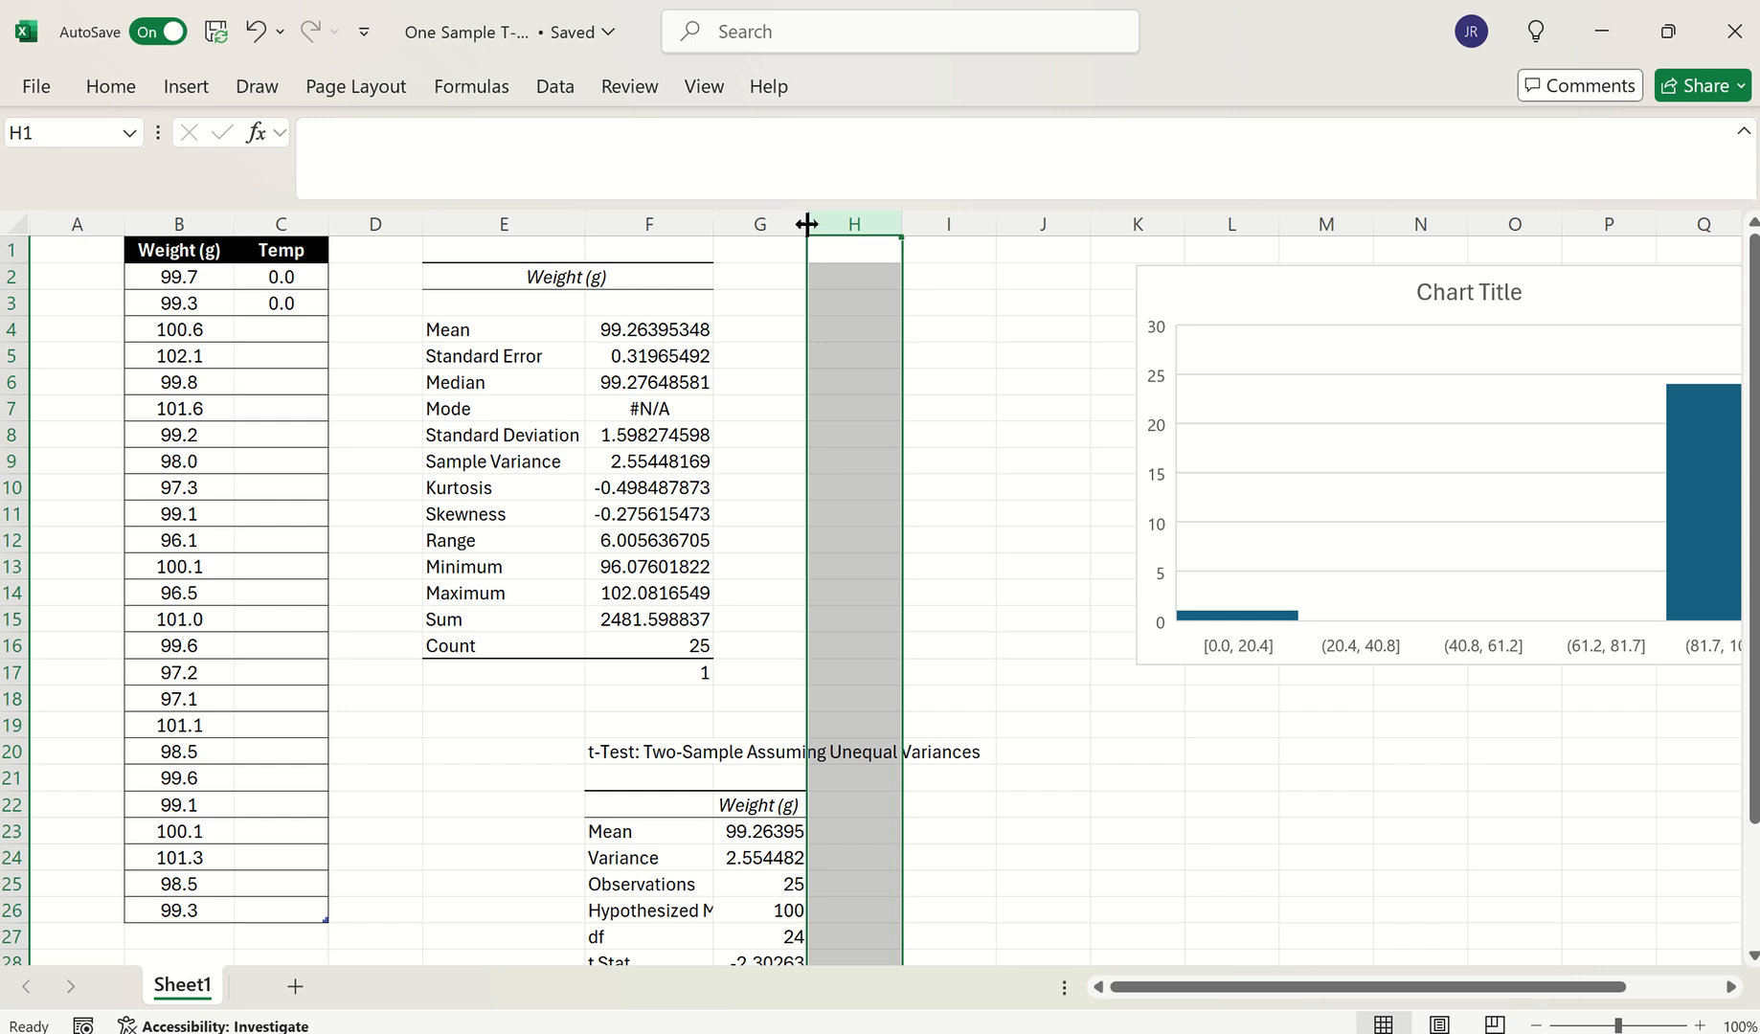
# Widen columns F and G to fit the t-Test table
pyautogui.moveTo(807, 223); pyautogui.dragTo(841, 223)
pyautogui.moveTo(714, 223); pyautogui.dragTo(713, 223)
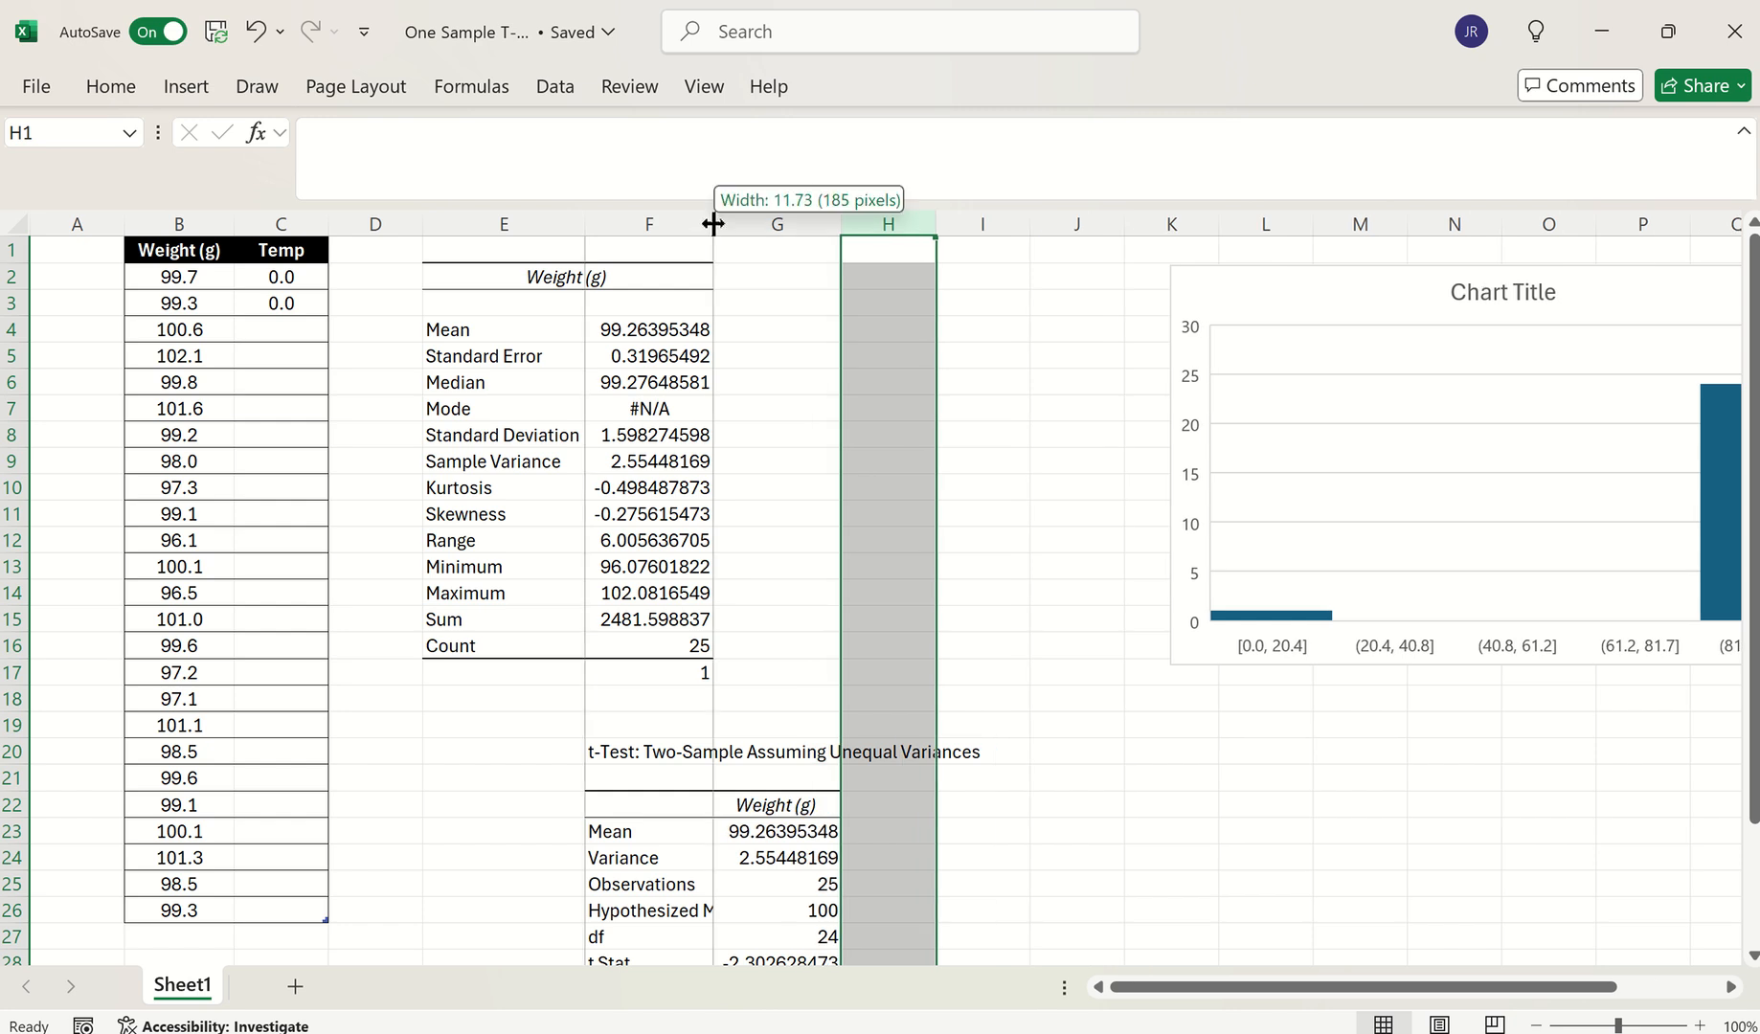
pyautogui.doubleClick(714, 223)
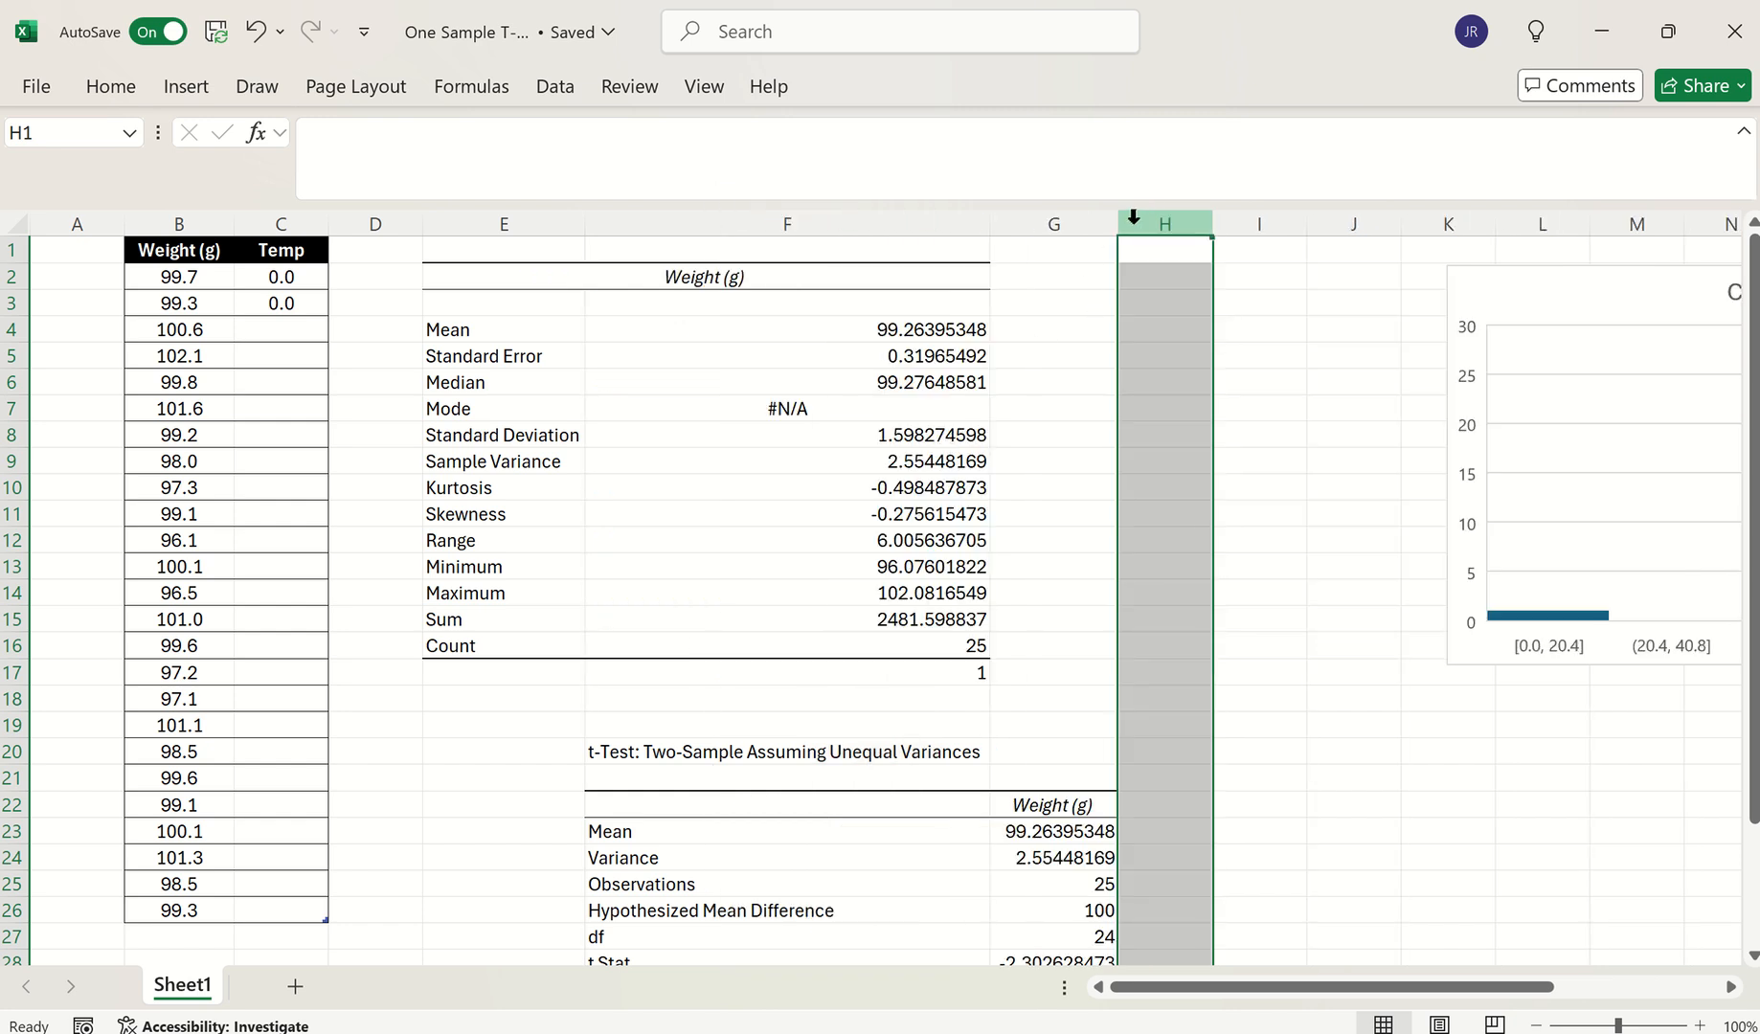
pyautogui.click(1272, 707)
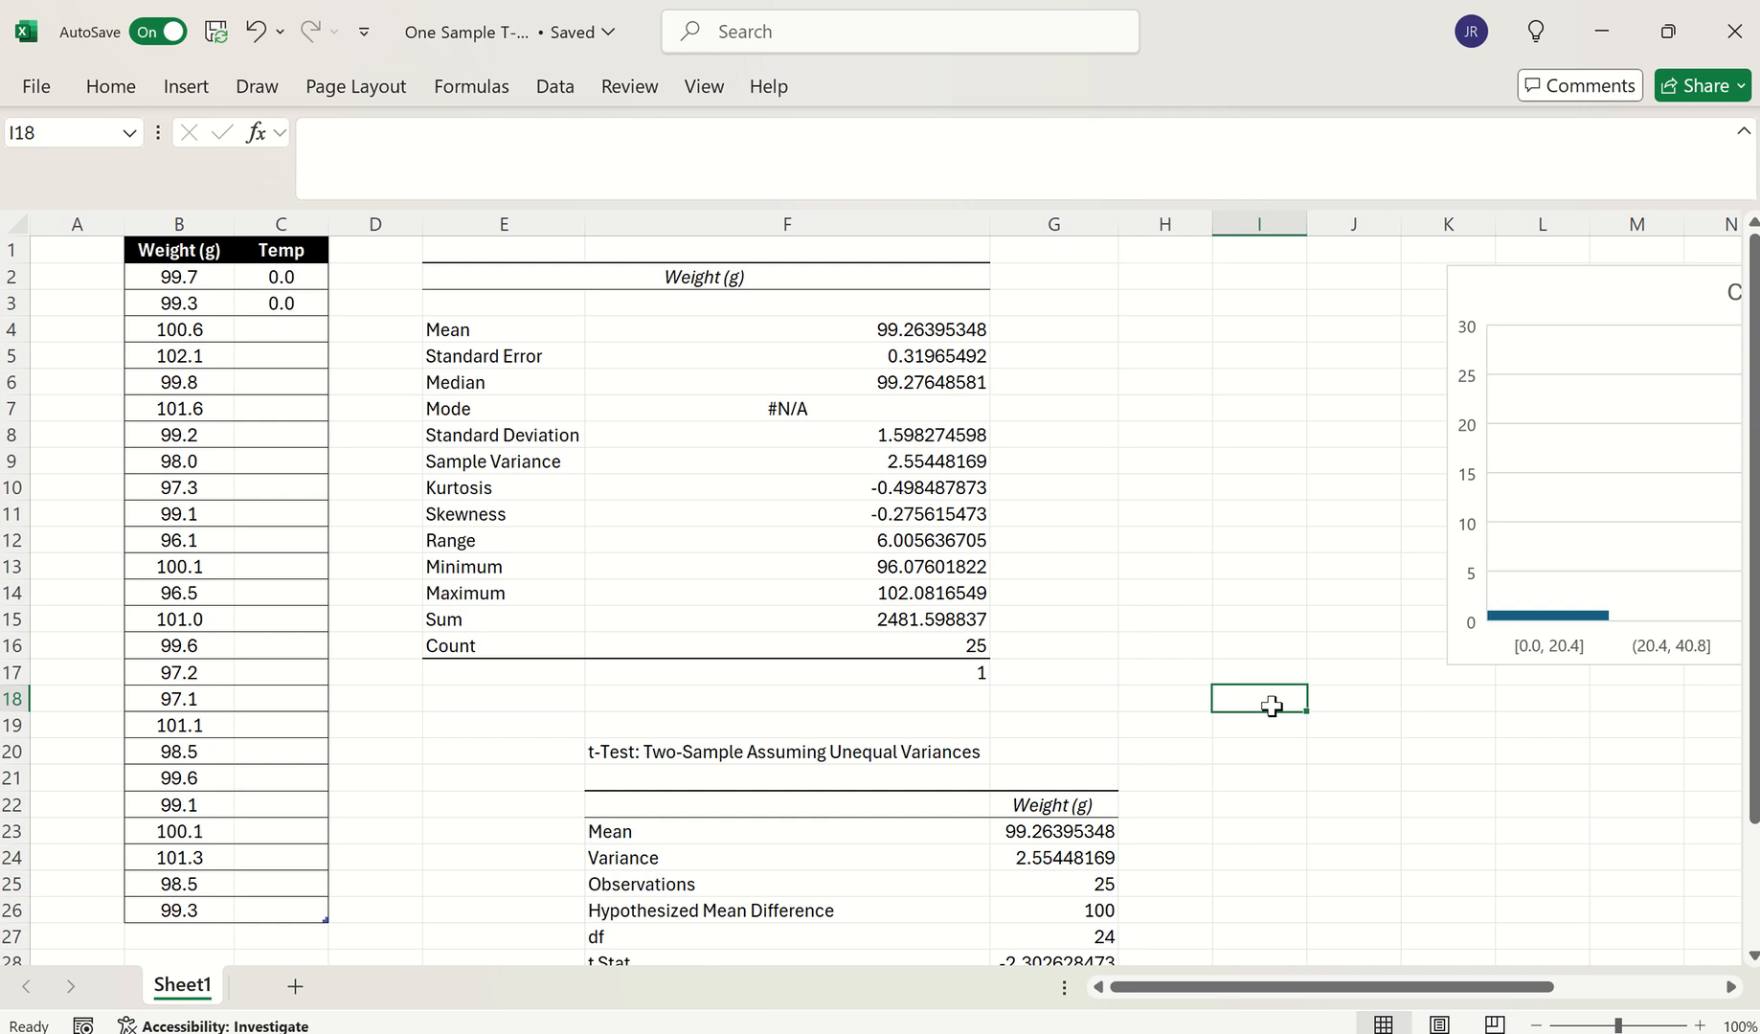
pyautogui.press('Down')
pyautogui.press('Down')
pyautogui.press('Down')
pyautogui.press('Down')
pyautogui.press('Down')
pyautogui.press('Down')
pyautogui.press('Down')
pyautogui.press('Down')
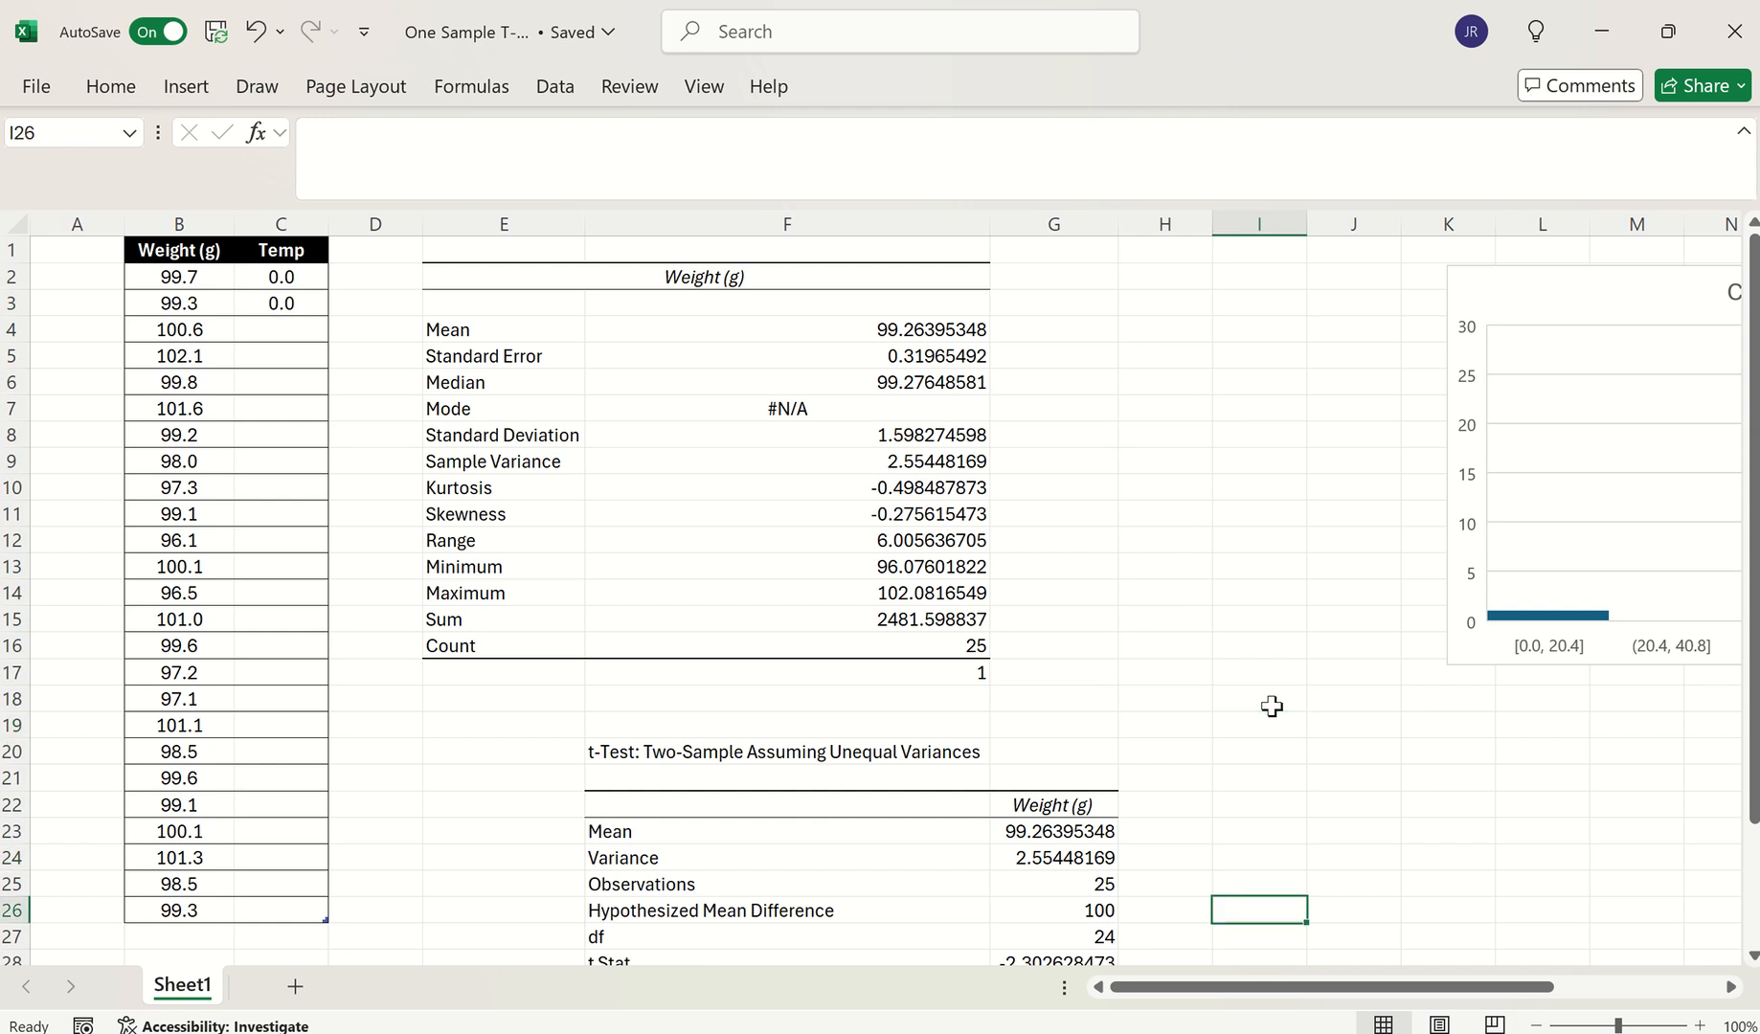
# Retitle the F20 results table to 't-Test:One sample T-Test'
pyautogui.press('Down')
pyautogui.press('Down')
pyautogui.press('Down')
pyautogui.press('Down')
pyautogui.press('Down')
pyautogui.press('Down')
pyautogui.press('Down')
pyautogui.press('Down')
pyautogui.press('Down')
pyautogui.press('Down')
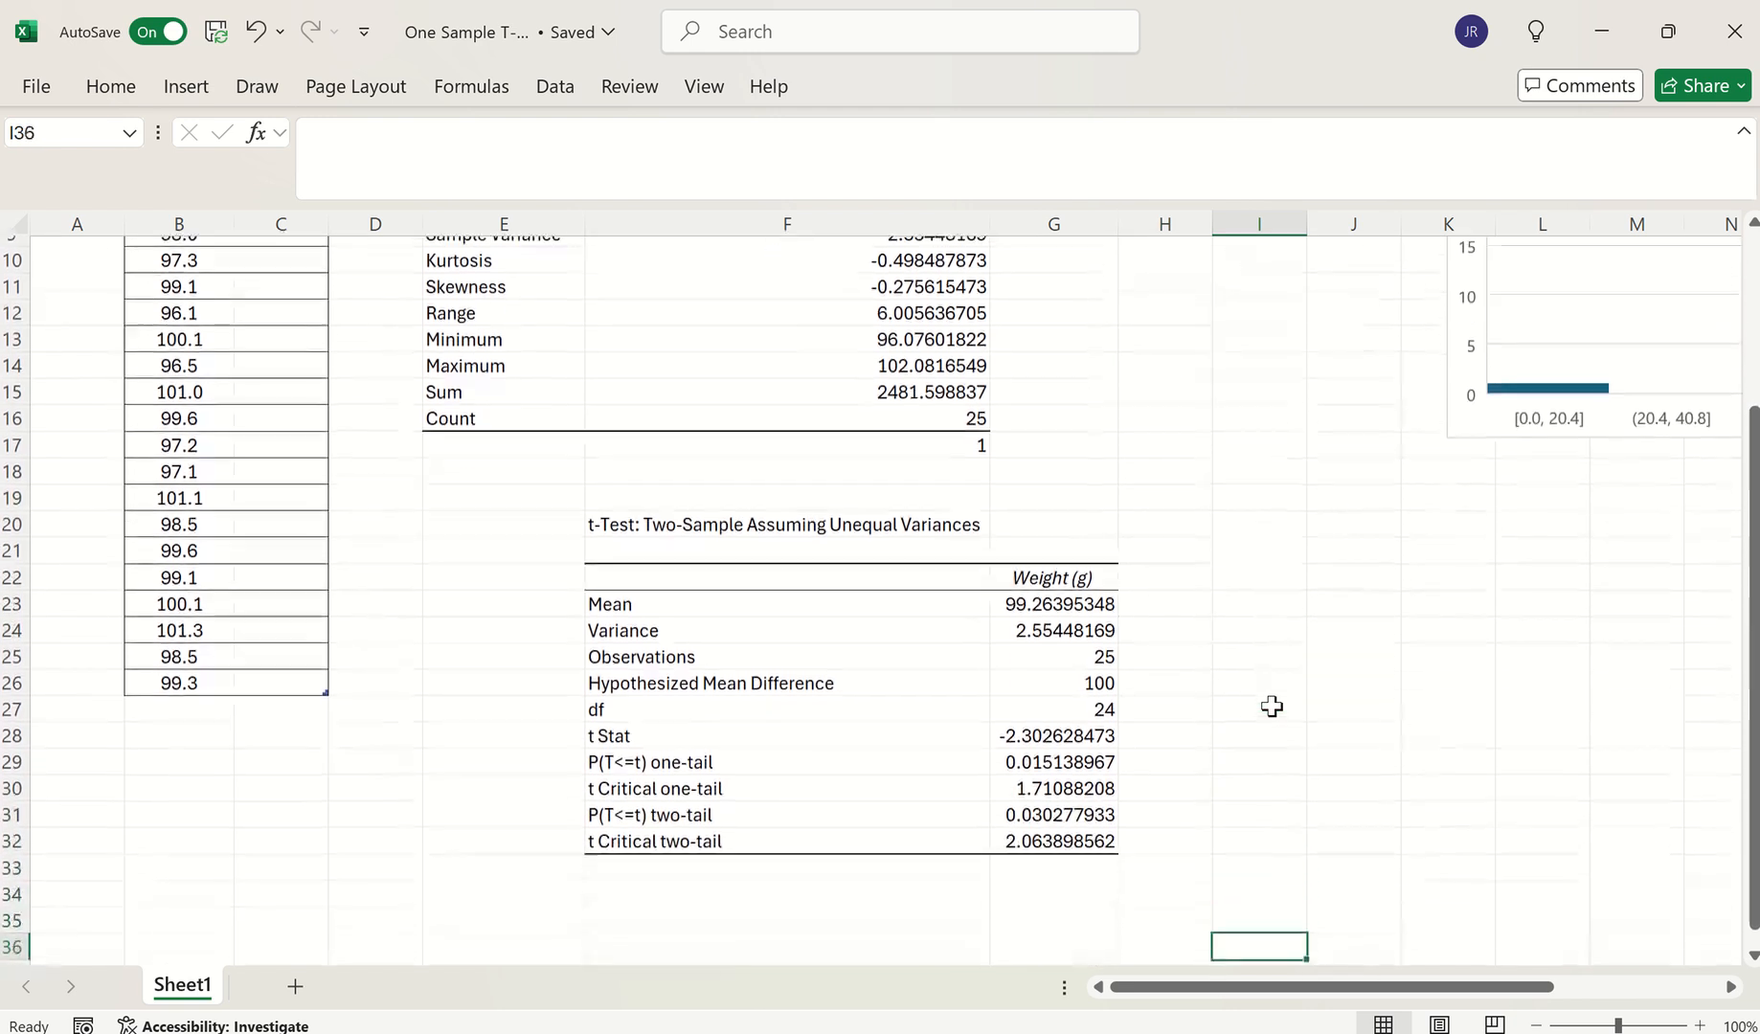
pyautogui.press('Down')
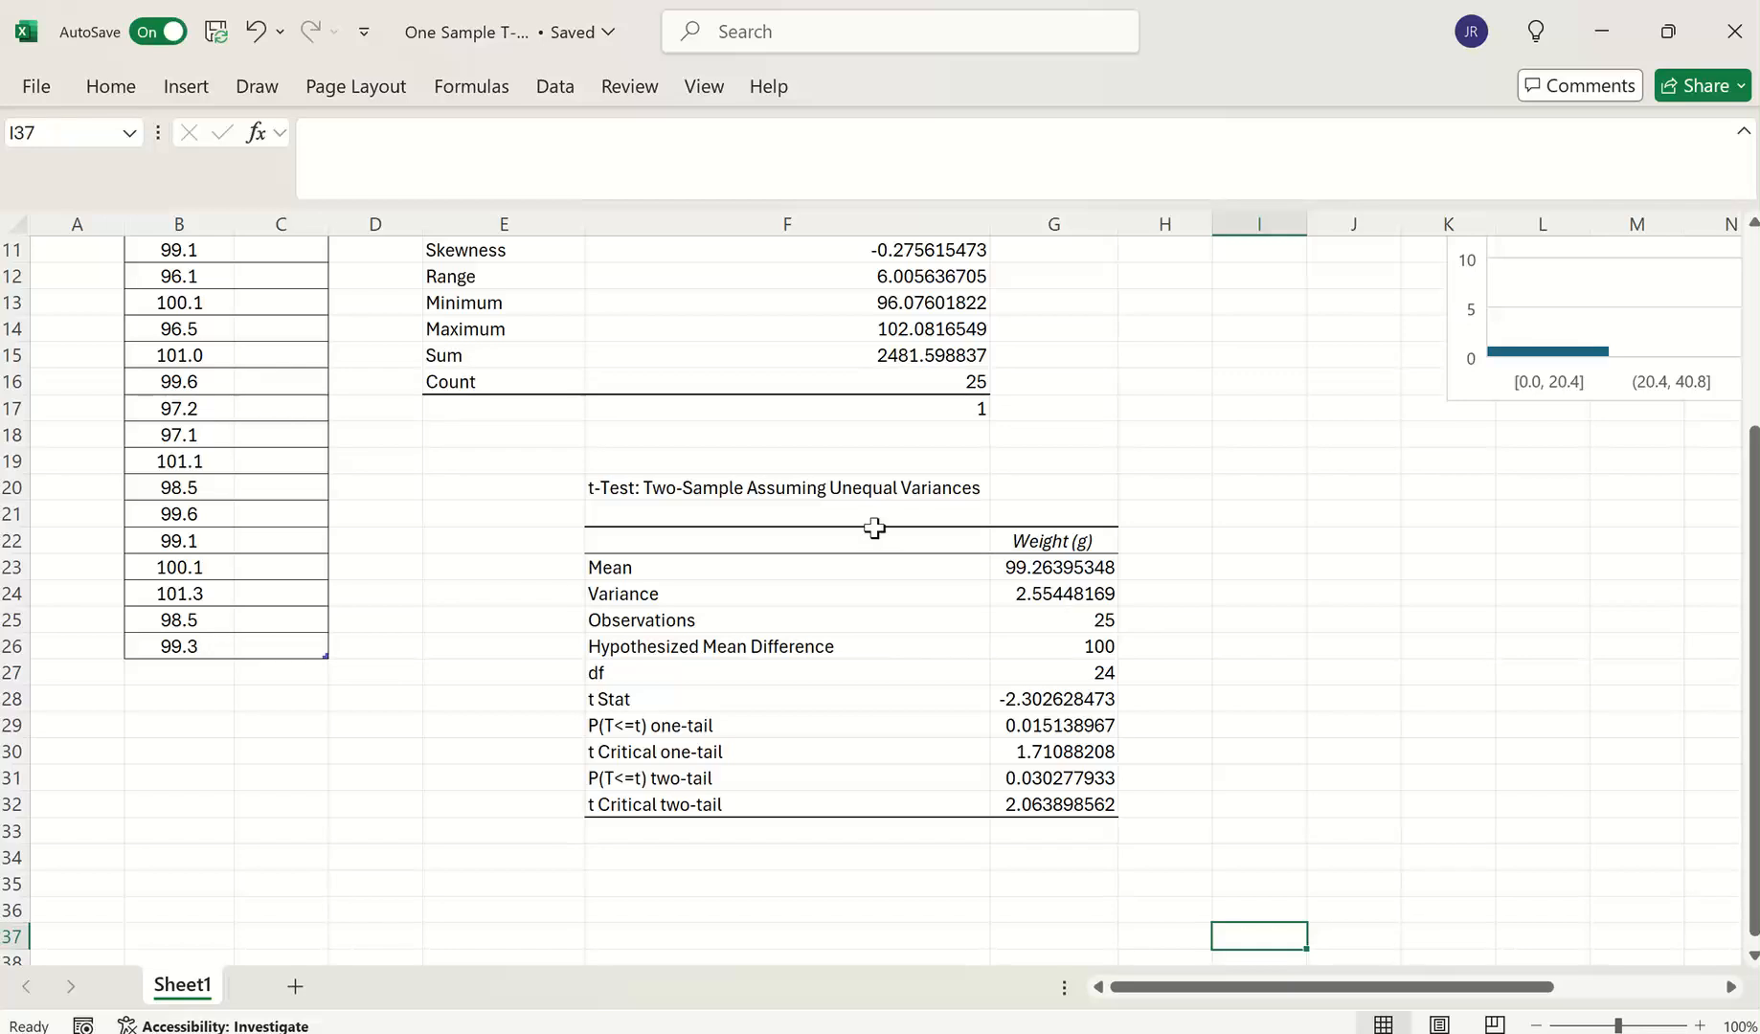
pyautogui.click(668, 498)
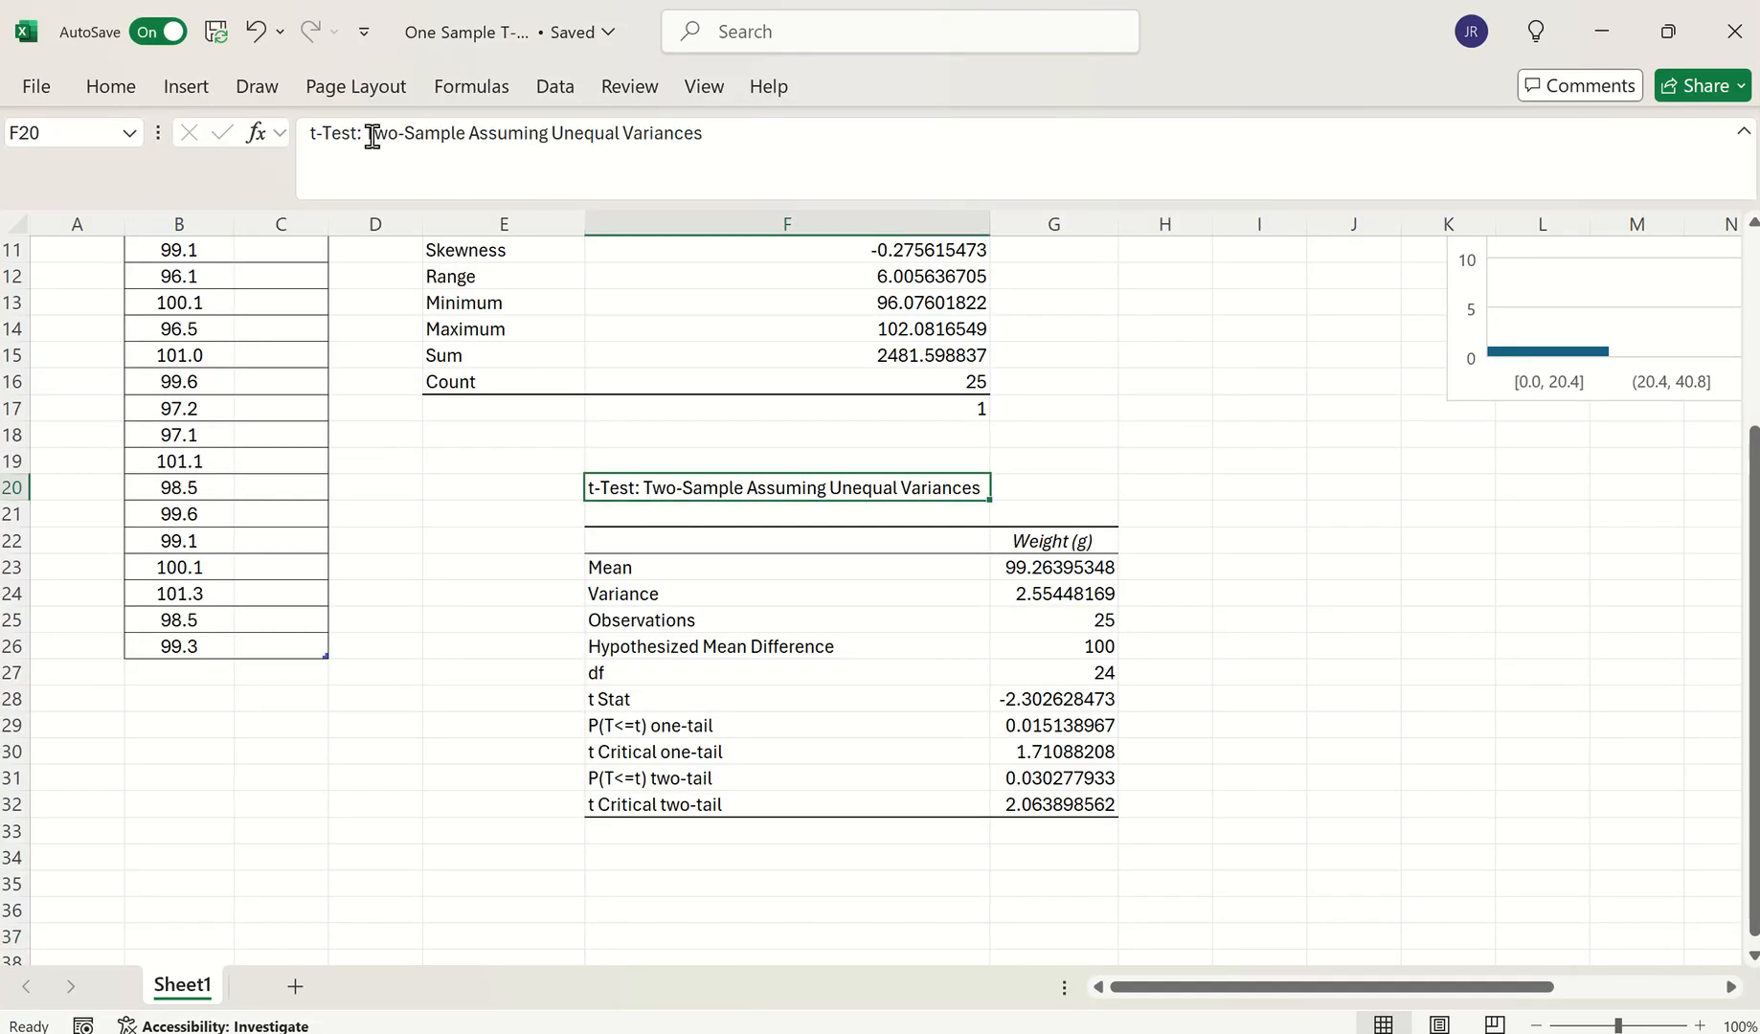
pyautogui.moveTo(366, 135); pyautogui.dragTo(816, 141)
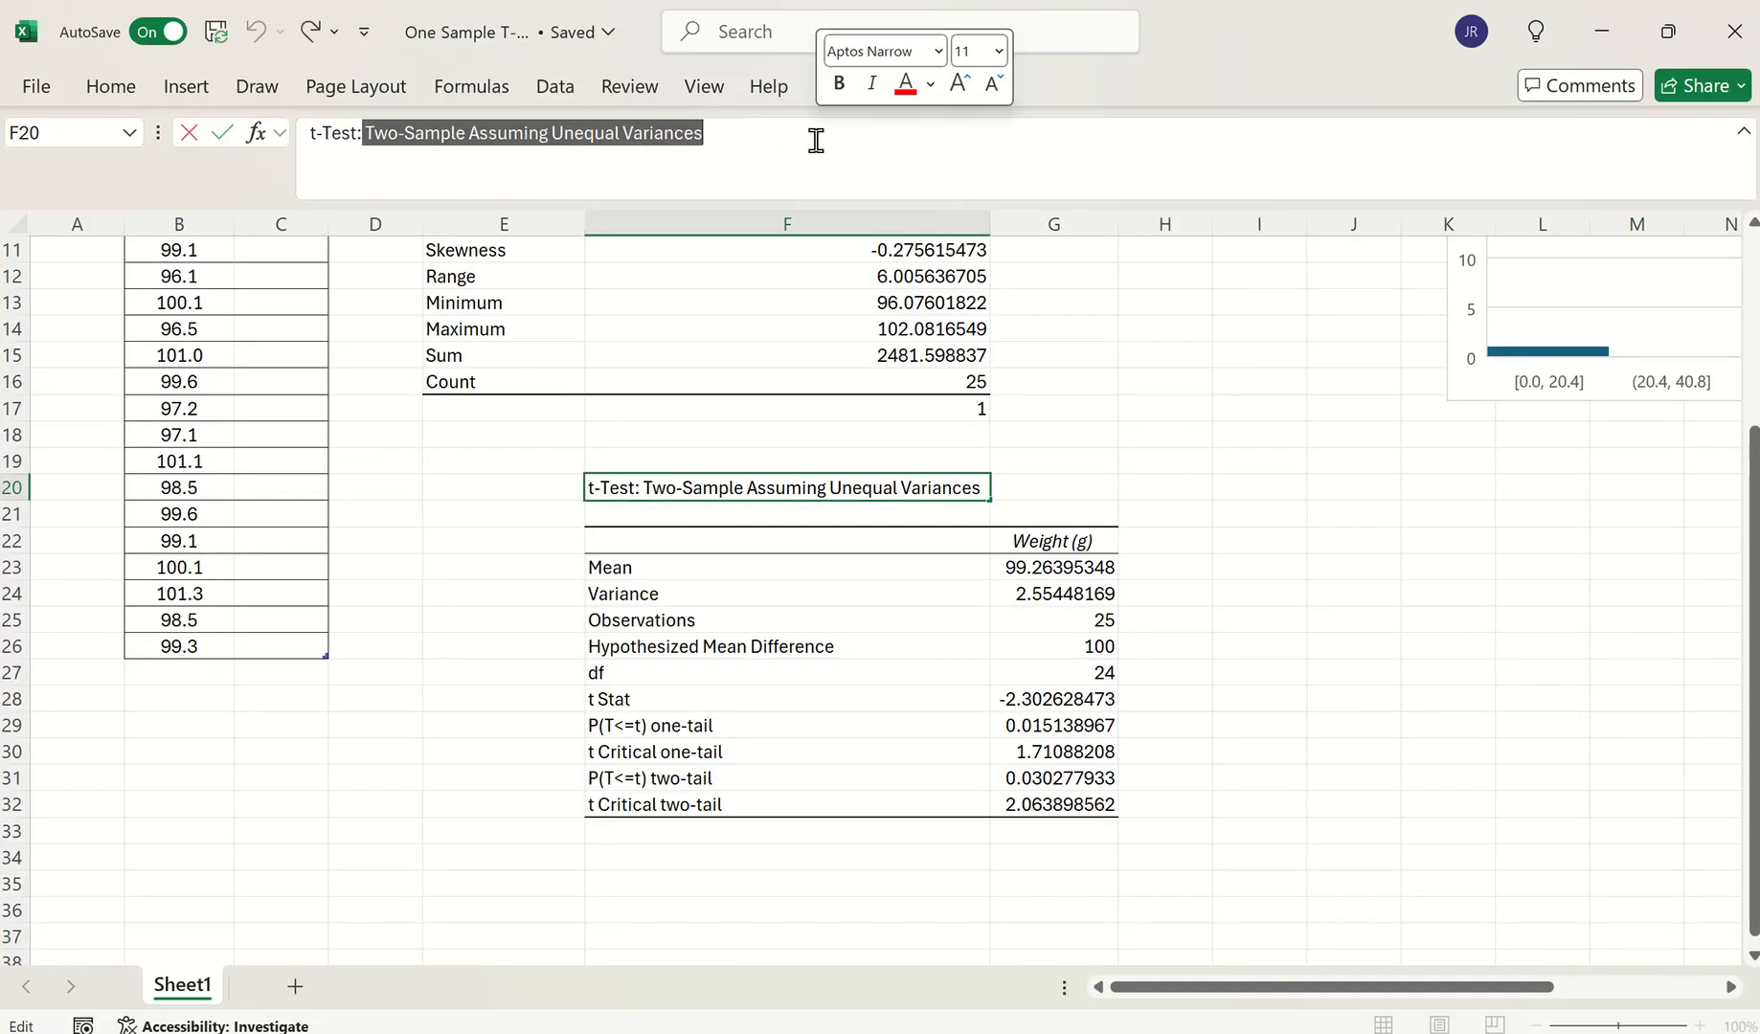
pyautogui.press('BackSpace')
pyautogui.write('One sample T-Test')
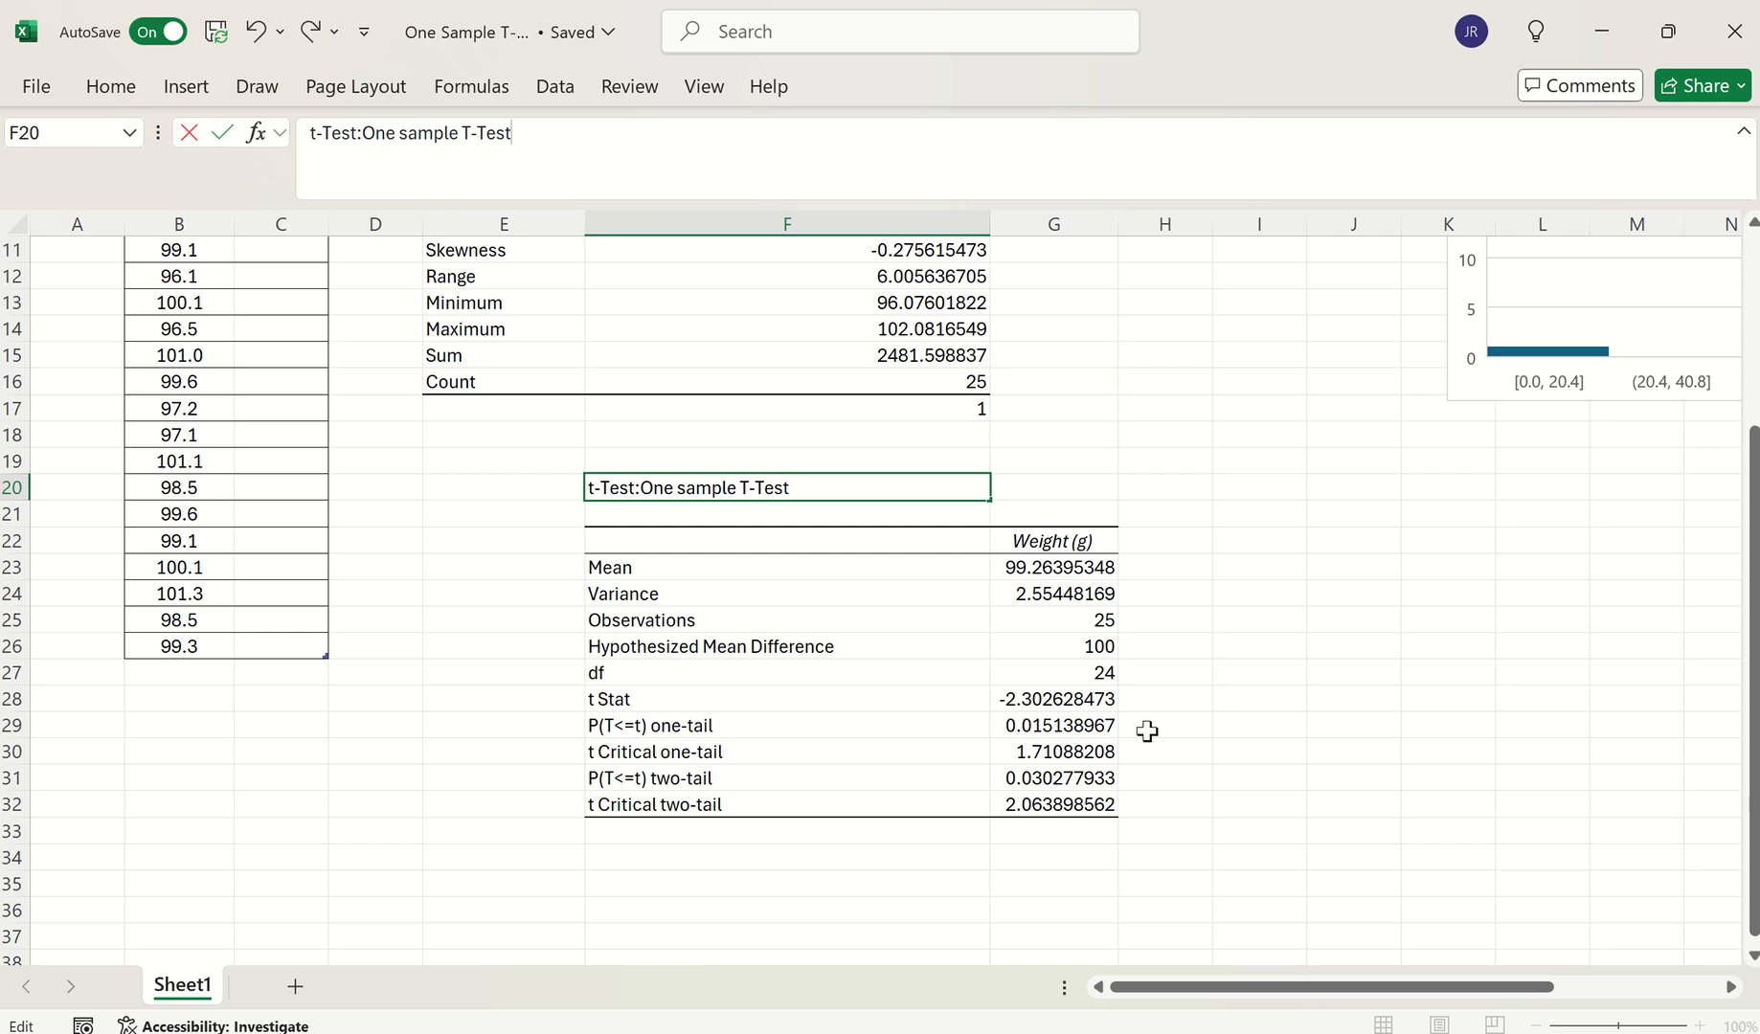
pyautogui.click(1352, 652)
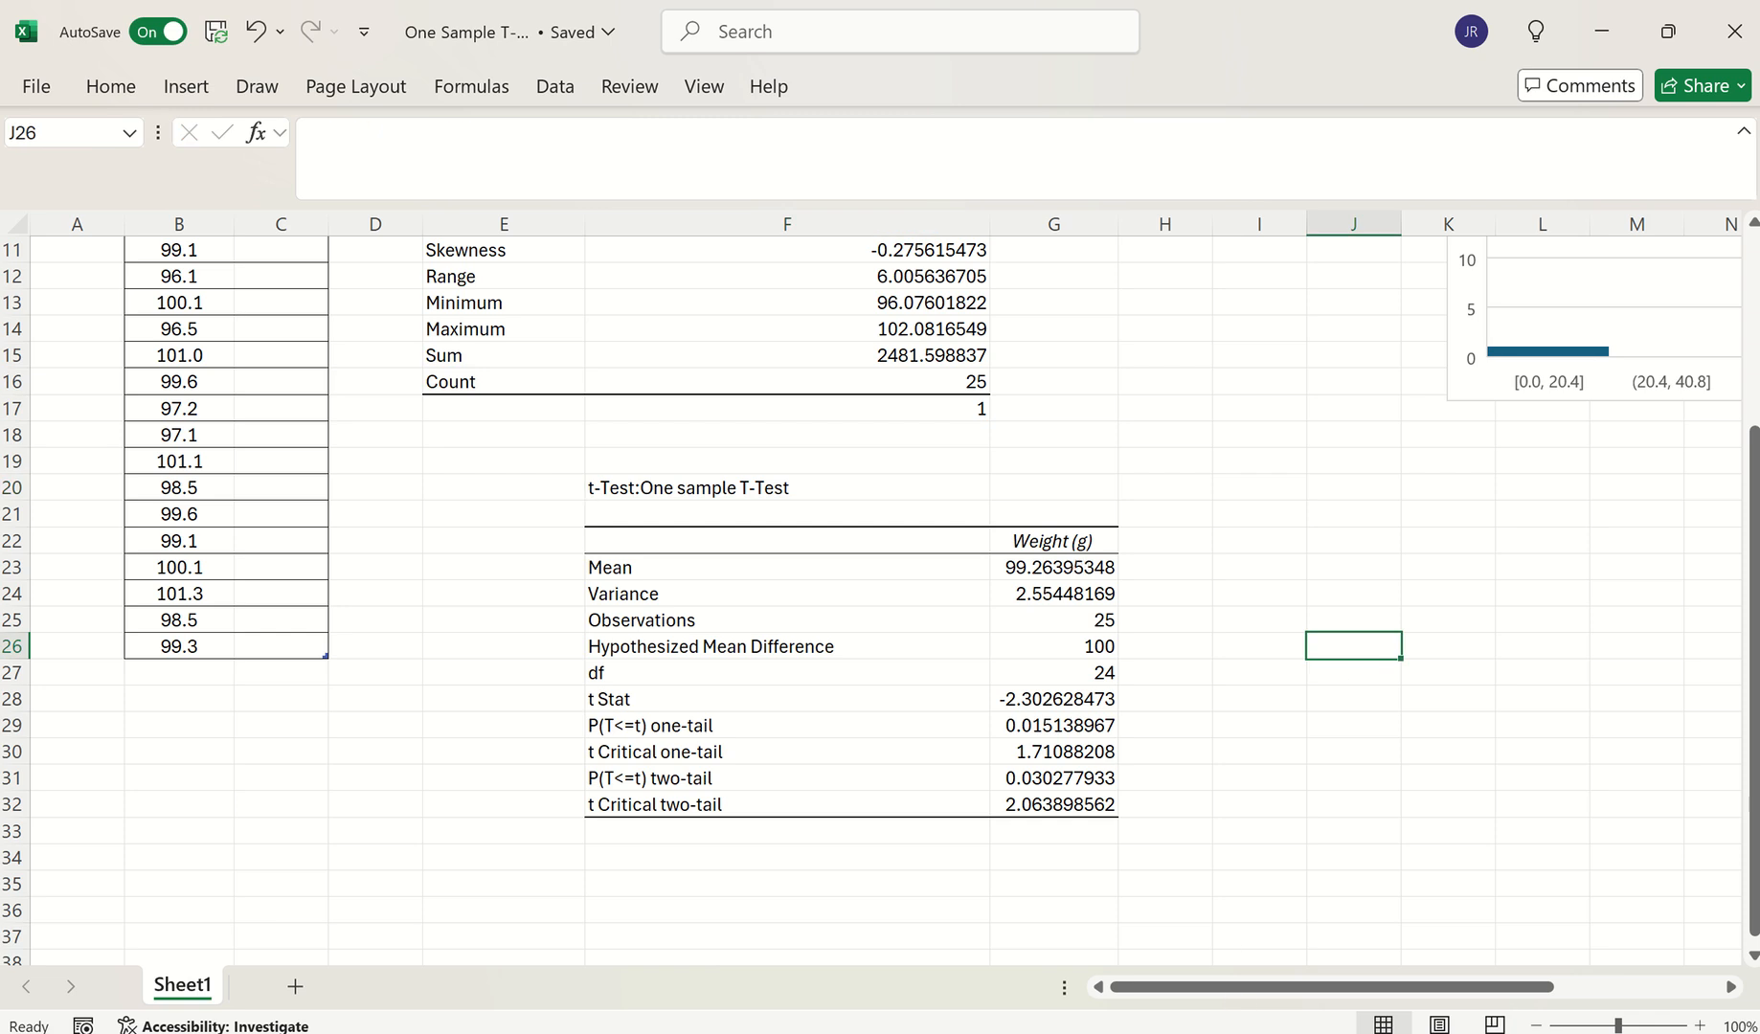
pyautogui.click(1226, 948)
pyautogui.click(150, 686)
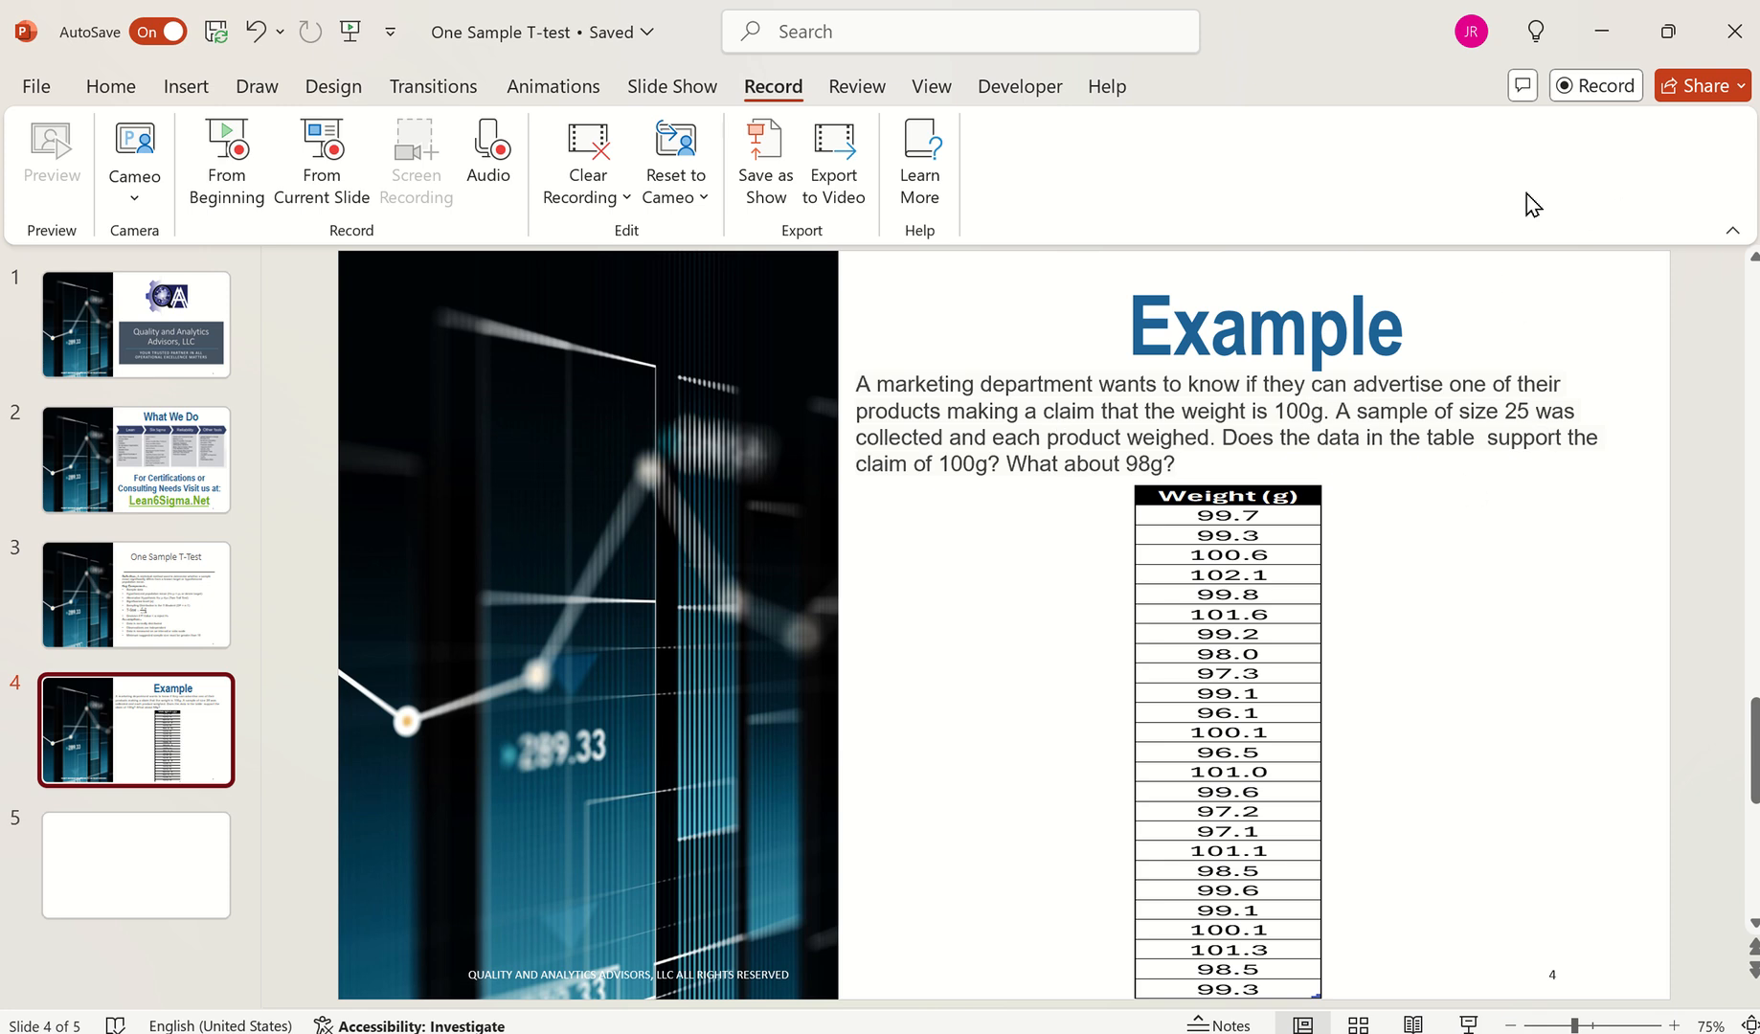
pyautogui.click(1607, 38)
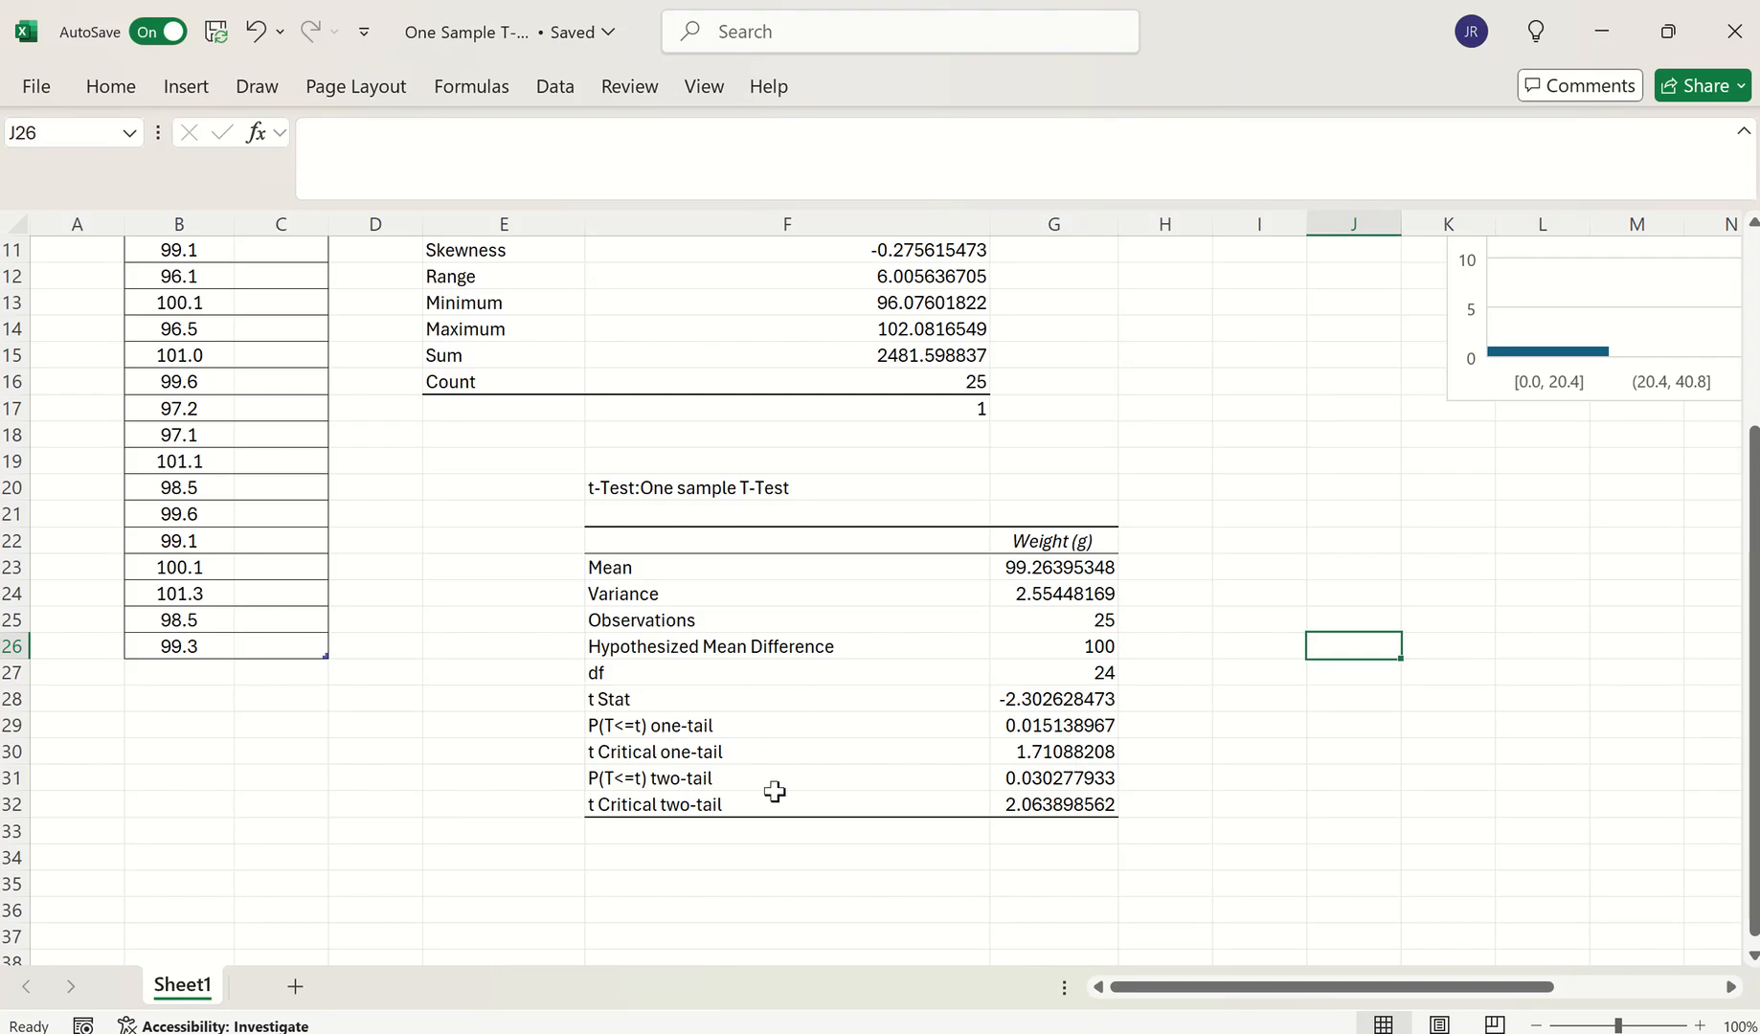
# After checking the two-tail p-value, enter 'H0 | Mean | is | 100' across I31:L31
pyautogui.click(625, 779)
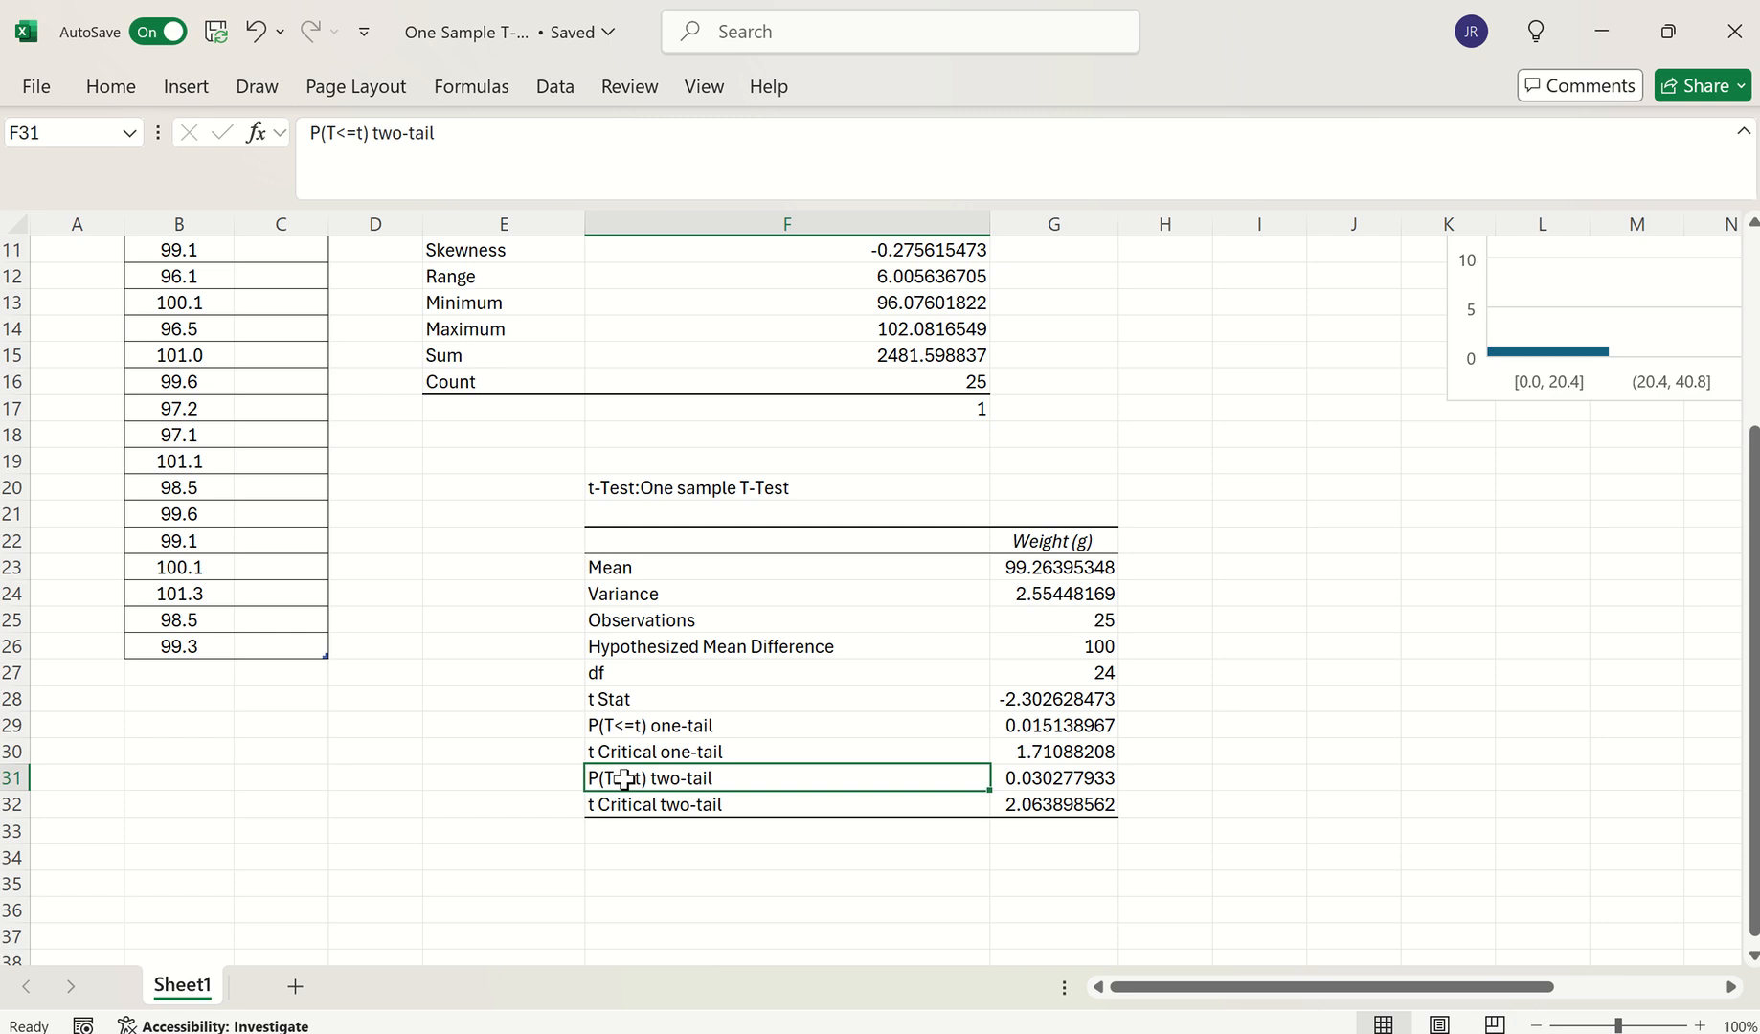
pyautogui.click(1080, 776)
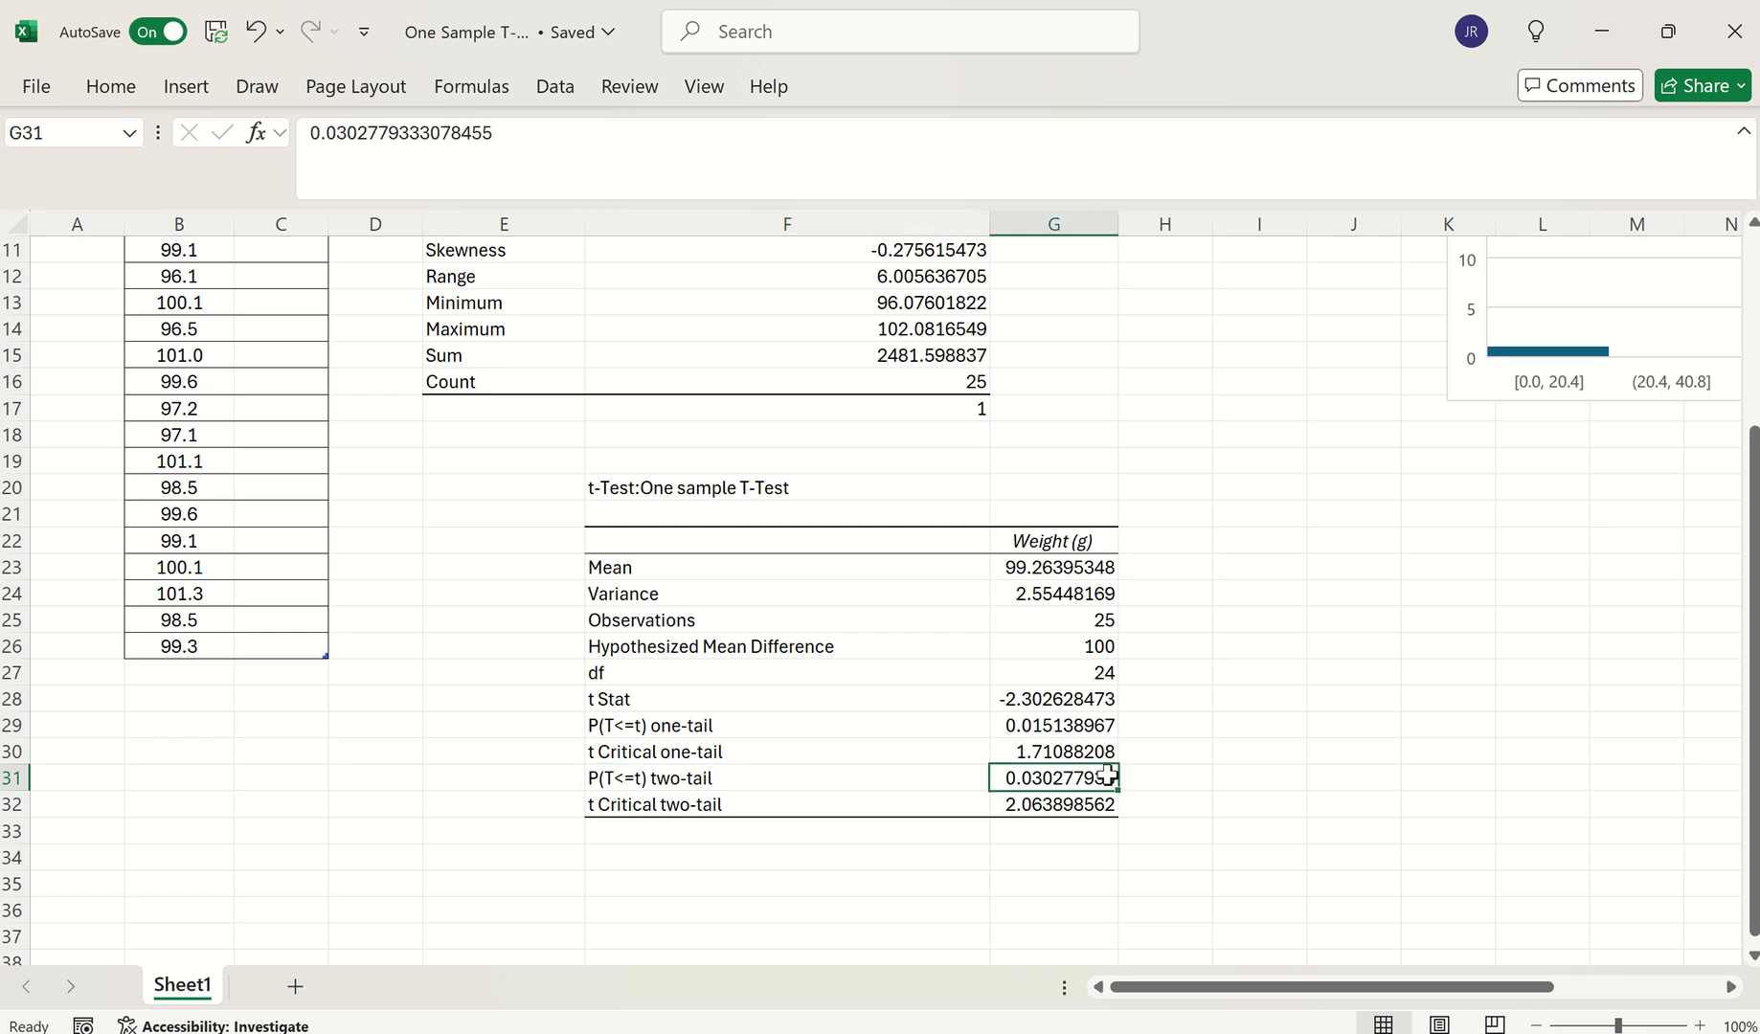
pyautogui.click(1253, 776)
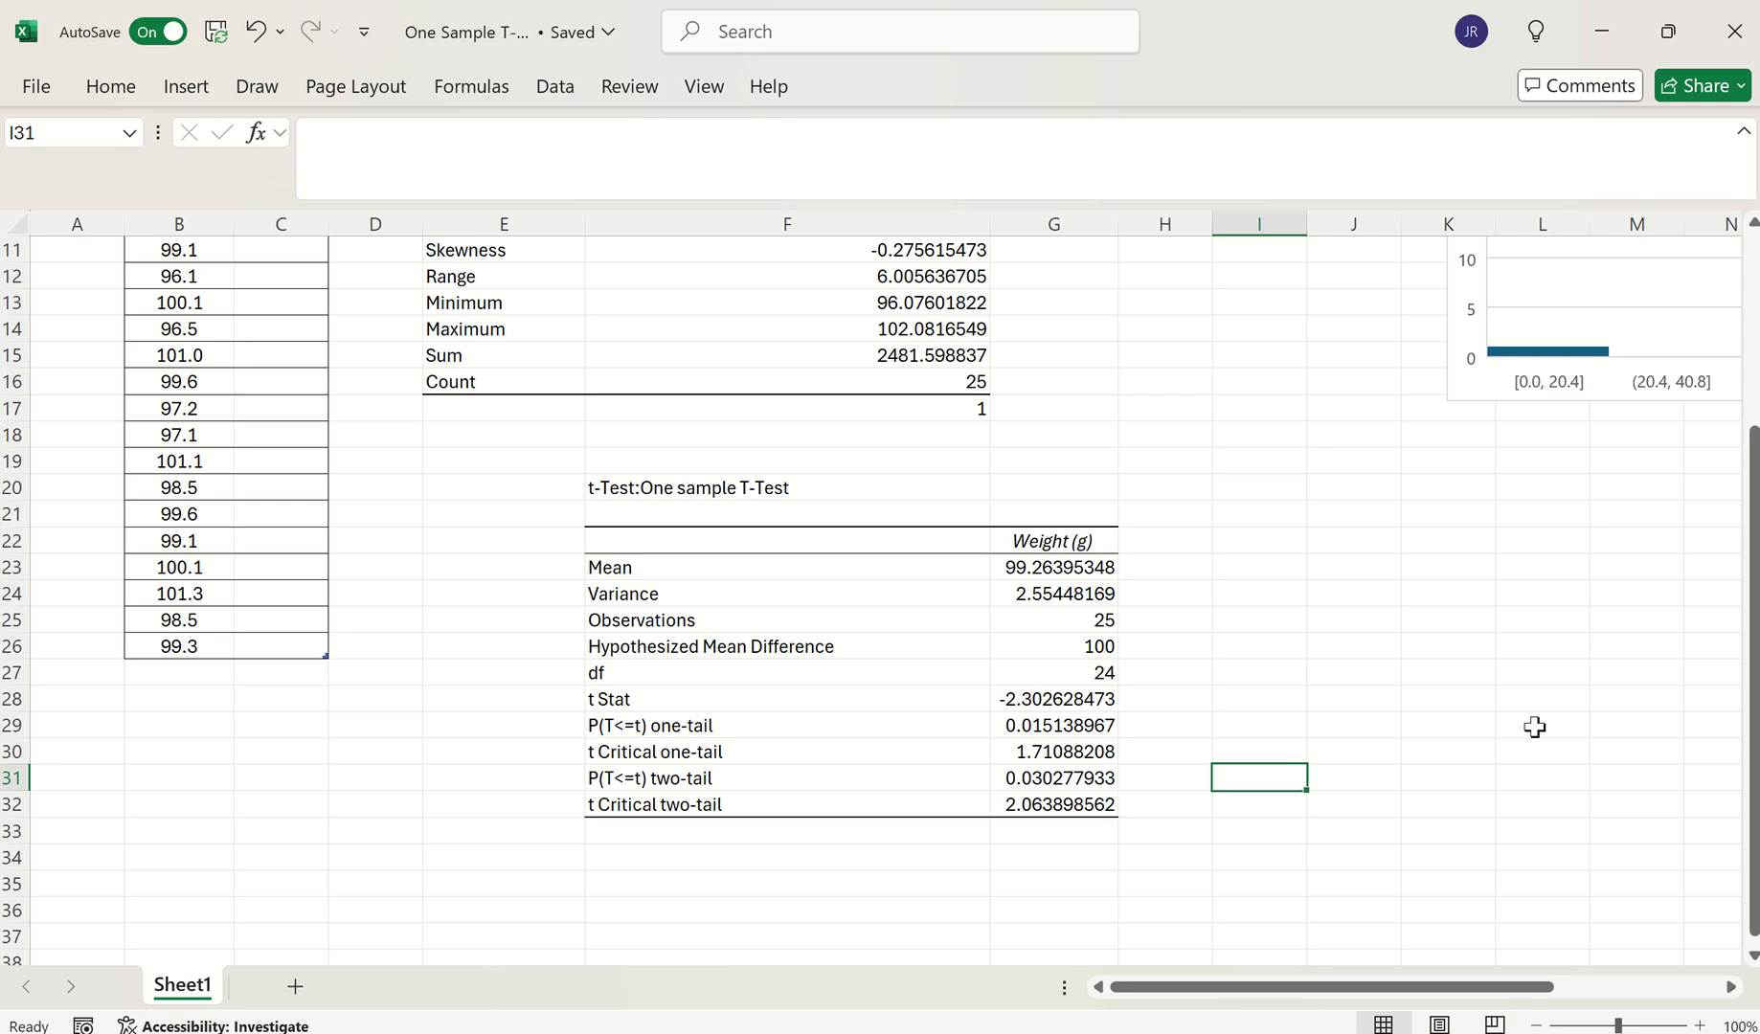
pyautogui.write('H0')
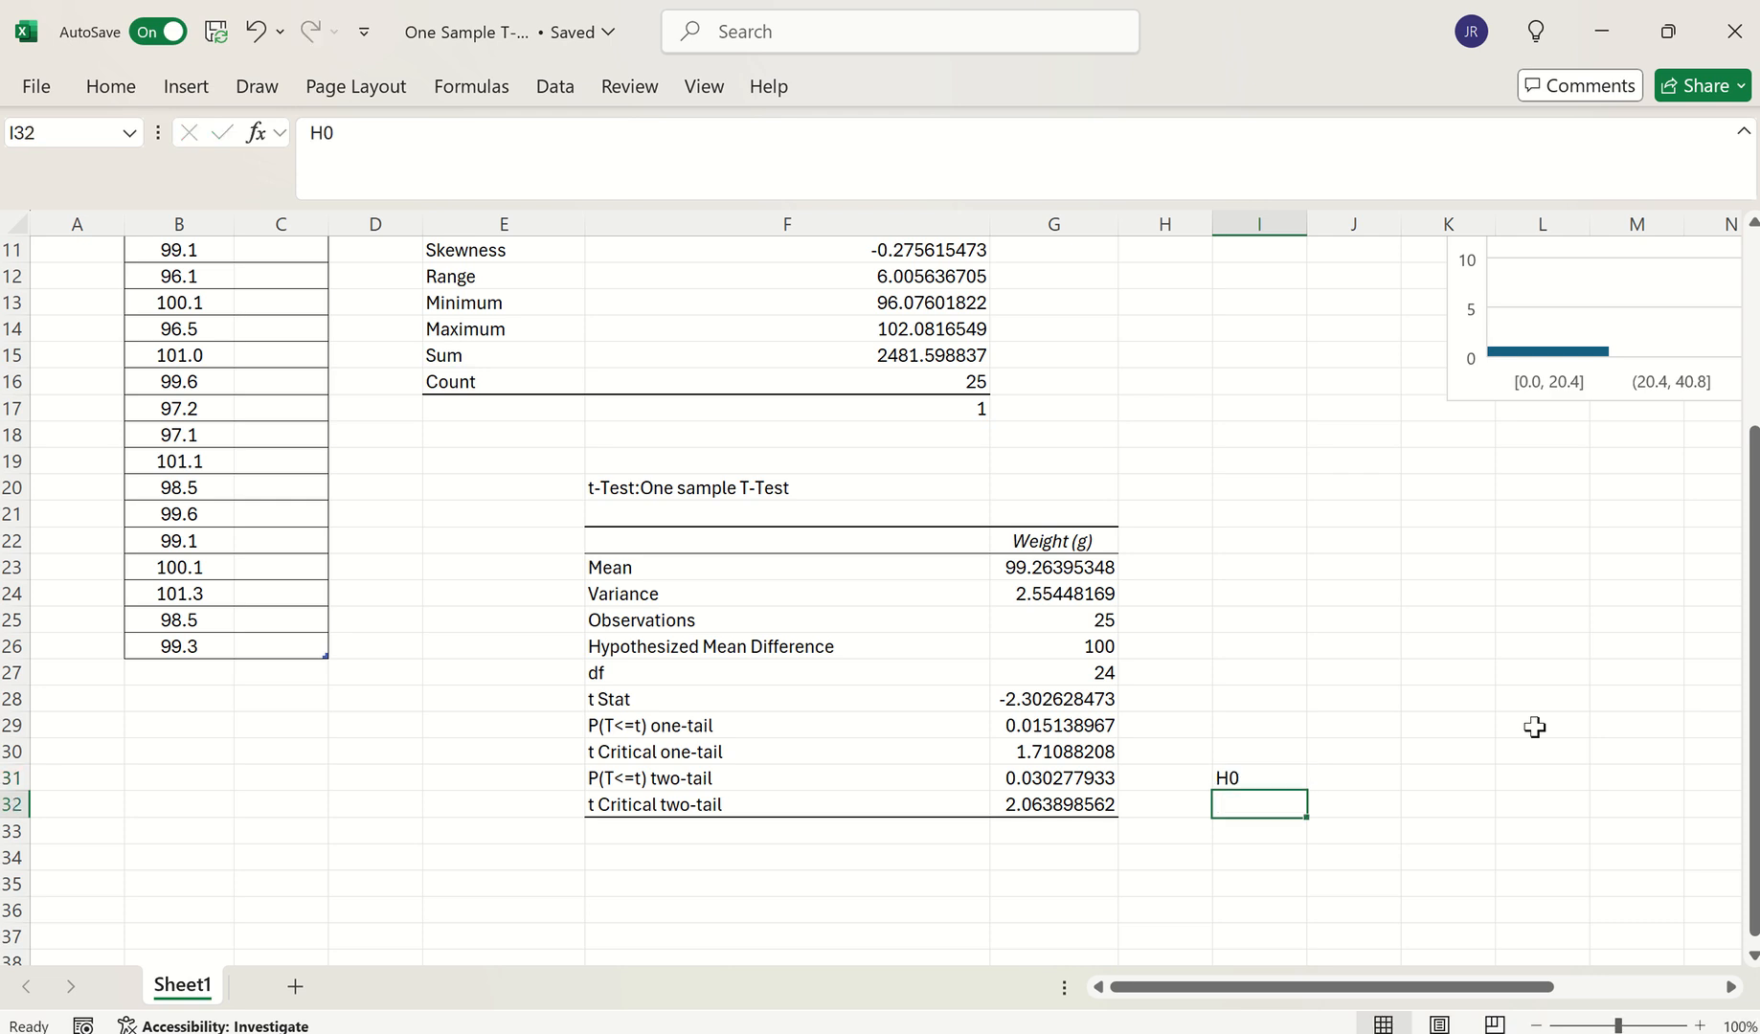
pyautogui.press('Tab')
pyautogui.write('Mean')
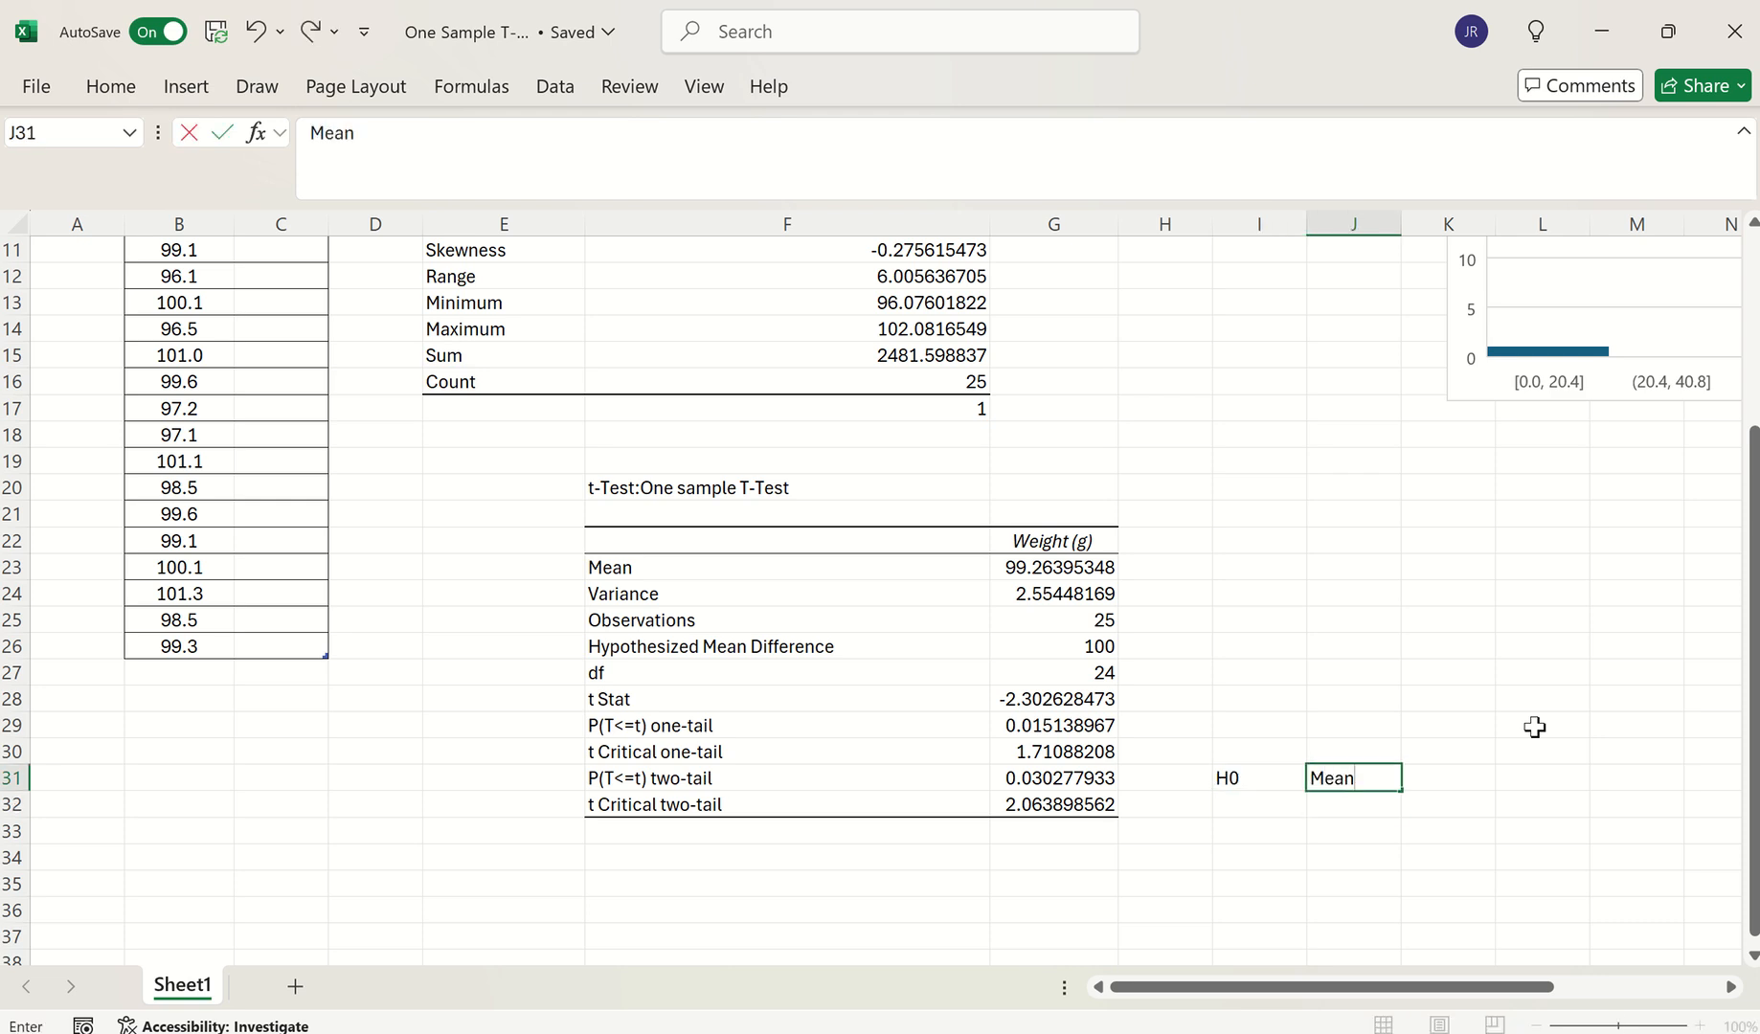
pyautogui.press('Tab')
pyautogui.write('is')
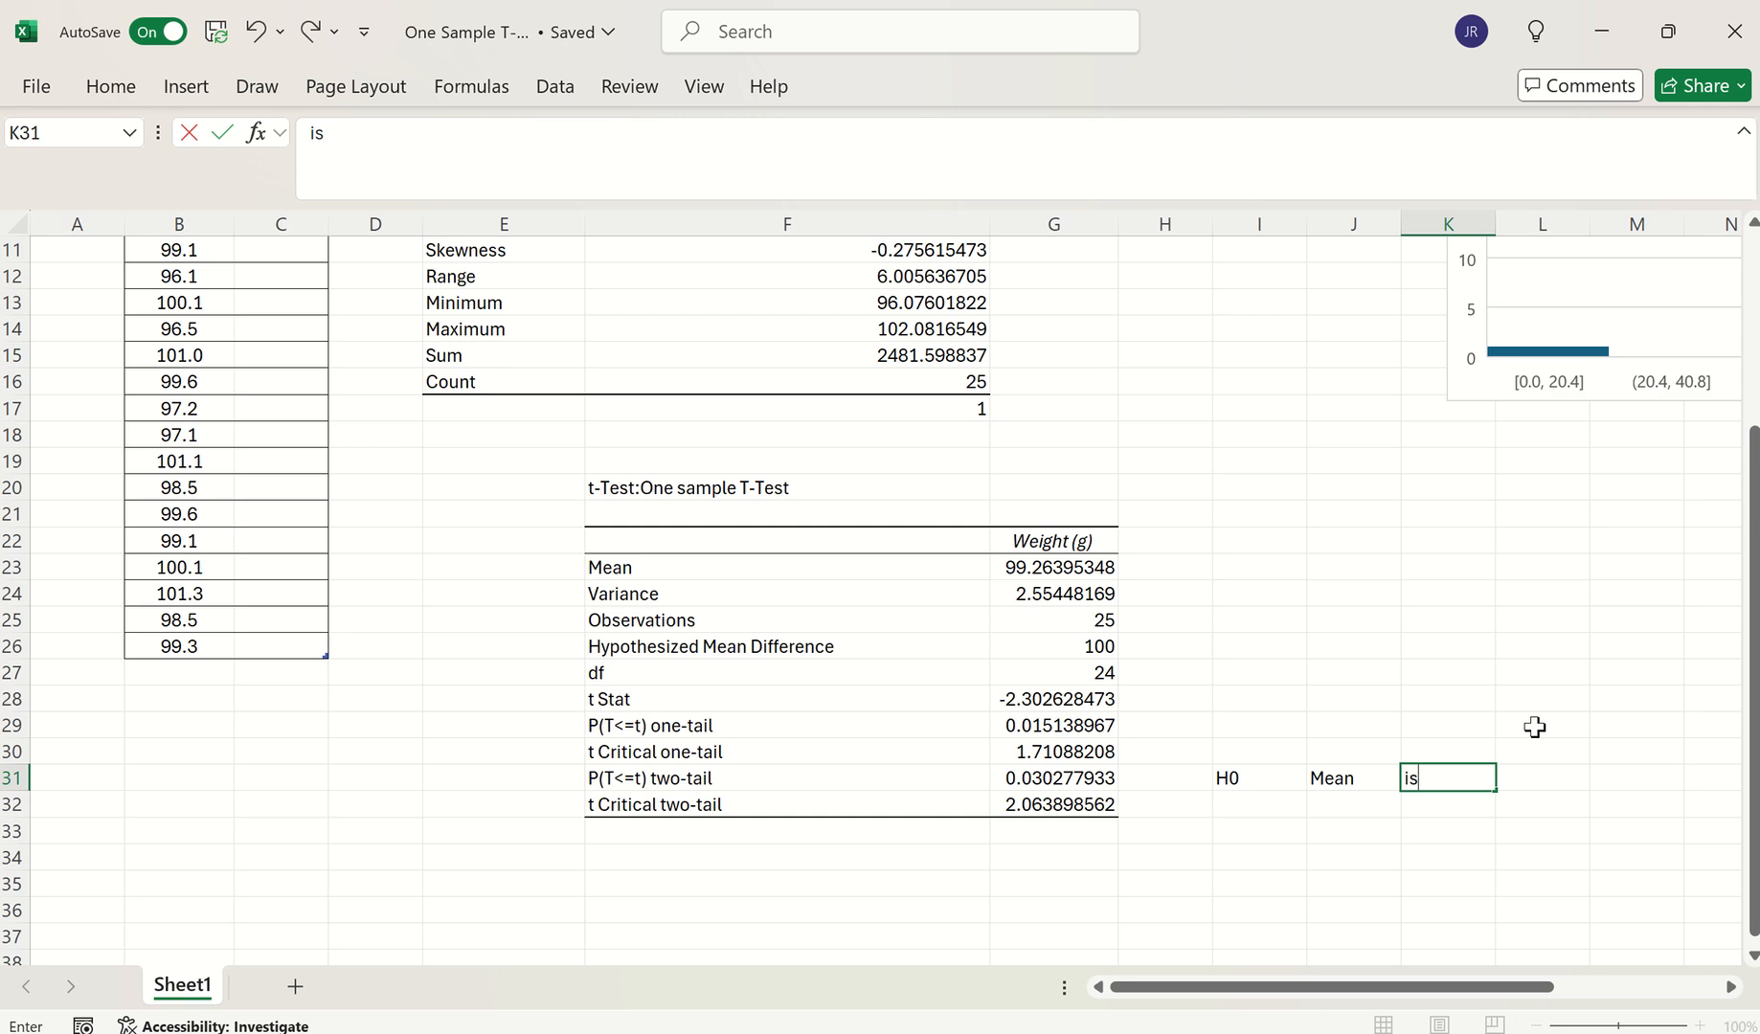
pyautogui.press('Tab')
pyautogui.write('100')
pyautogui.press('Return')
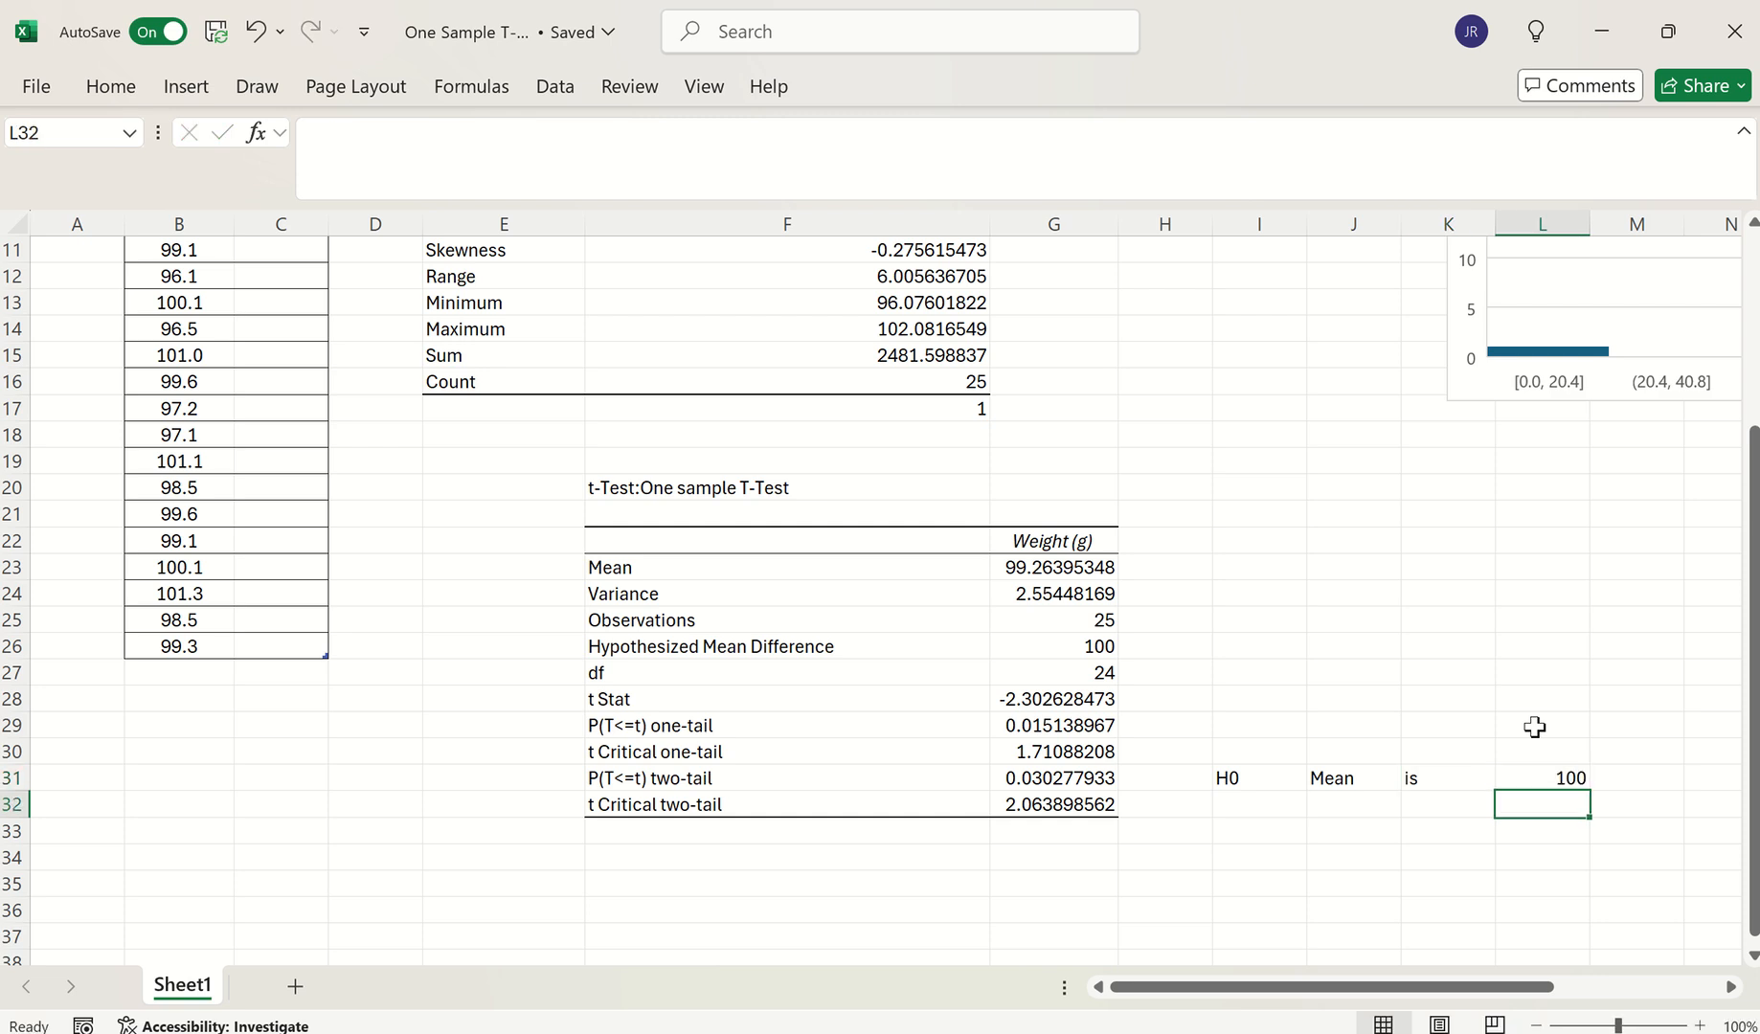
# Enter 'Ha | Mean | is not | 100' across I32:L32
pyautogui.write('Ha')
pyautogui.press('Tab')
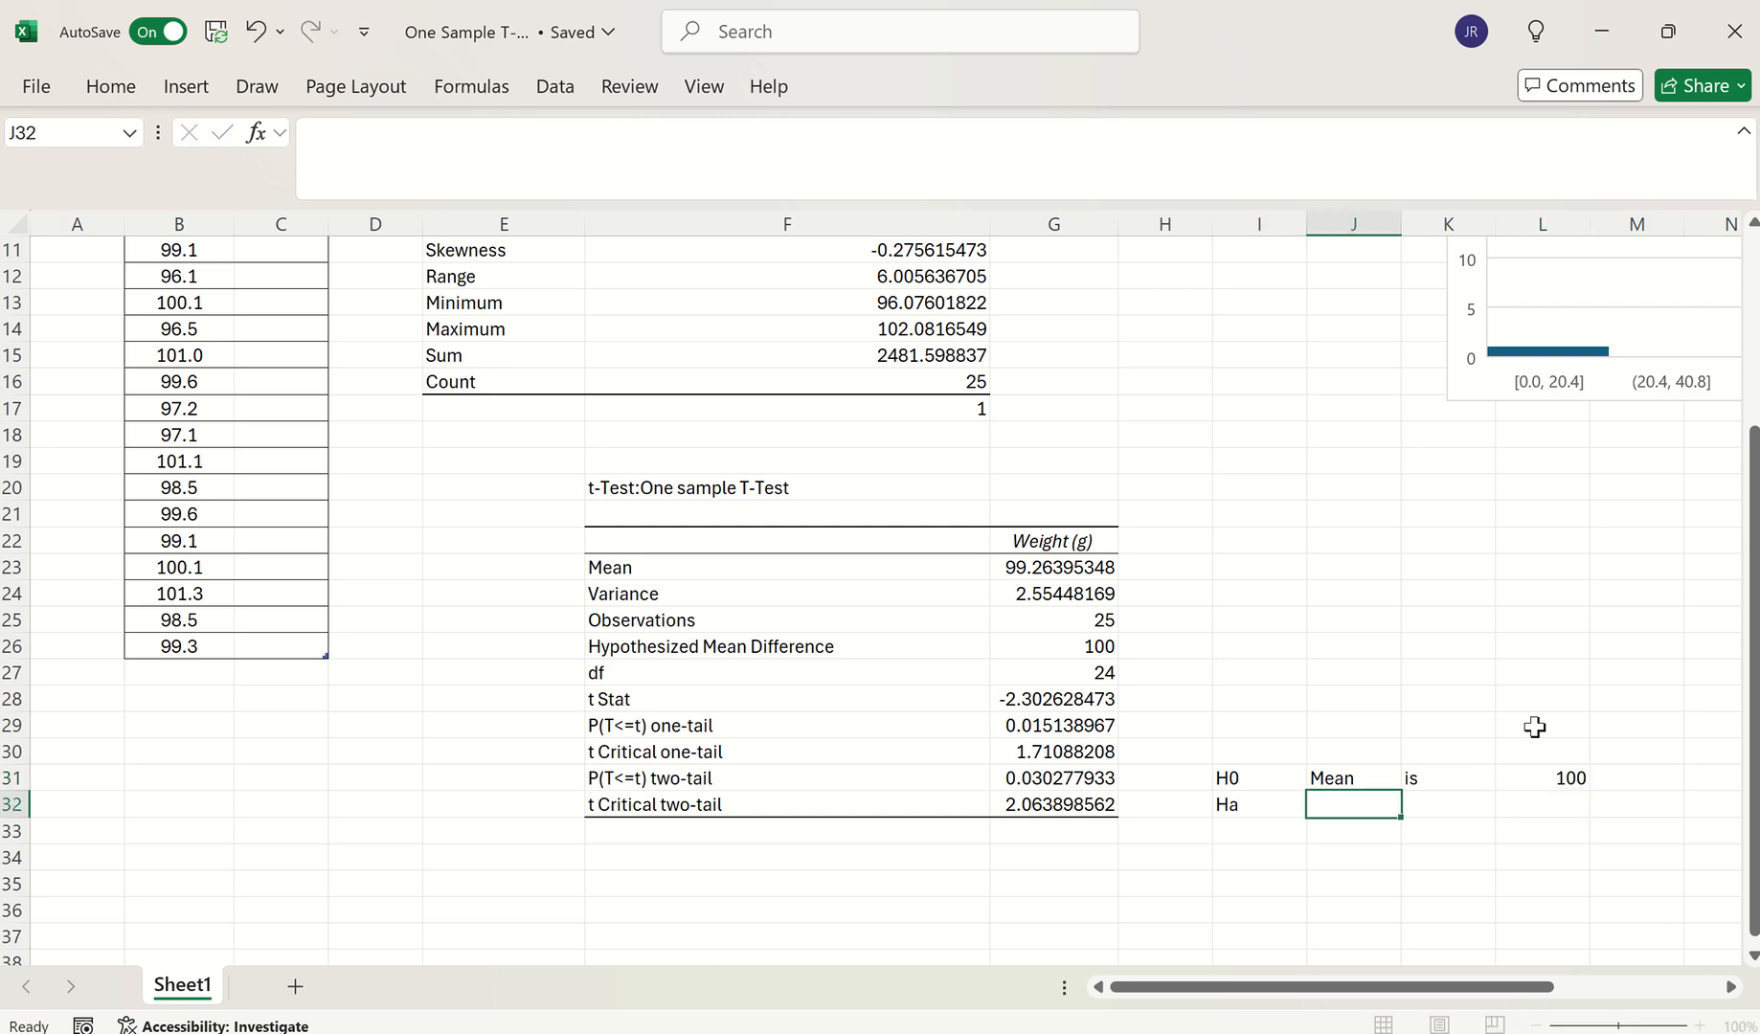
pyautogui.write('Mean')
pyautogui.press('Tab')
pyautogui.write('is noi')
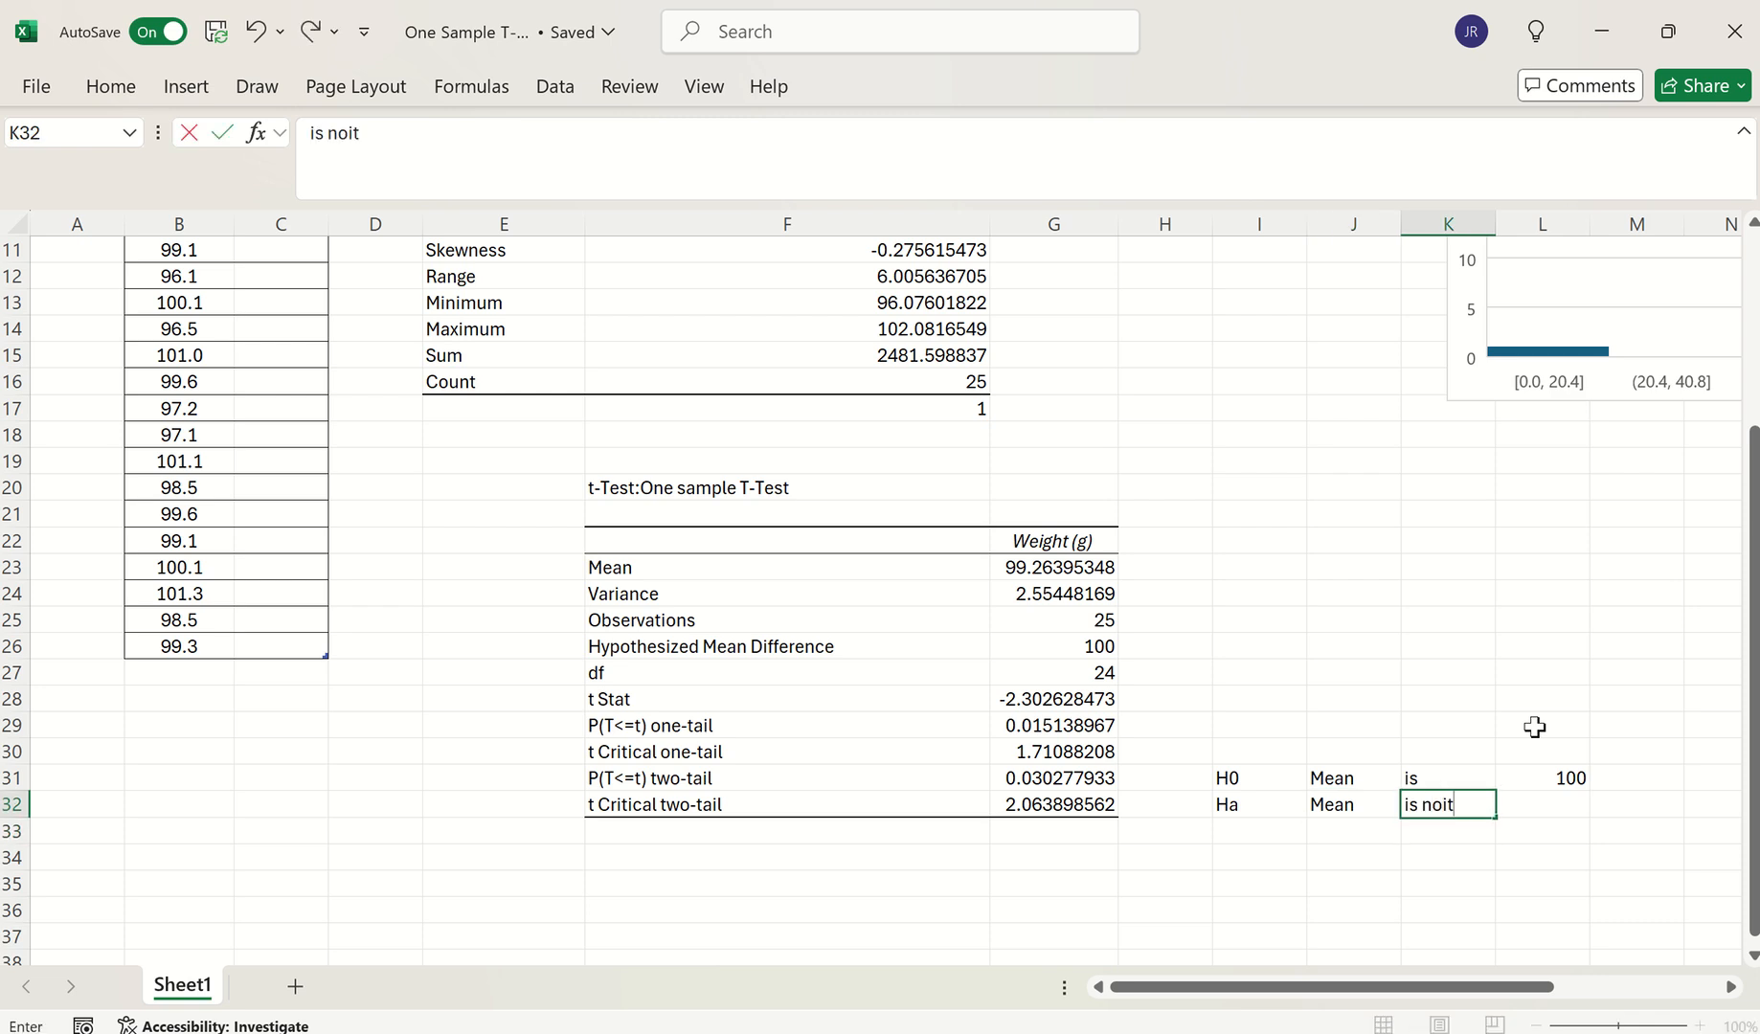
pyautogui.press('Tab')
pyautogui.write('10')
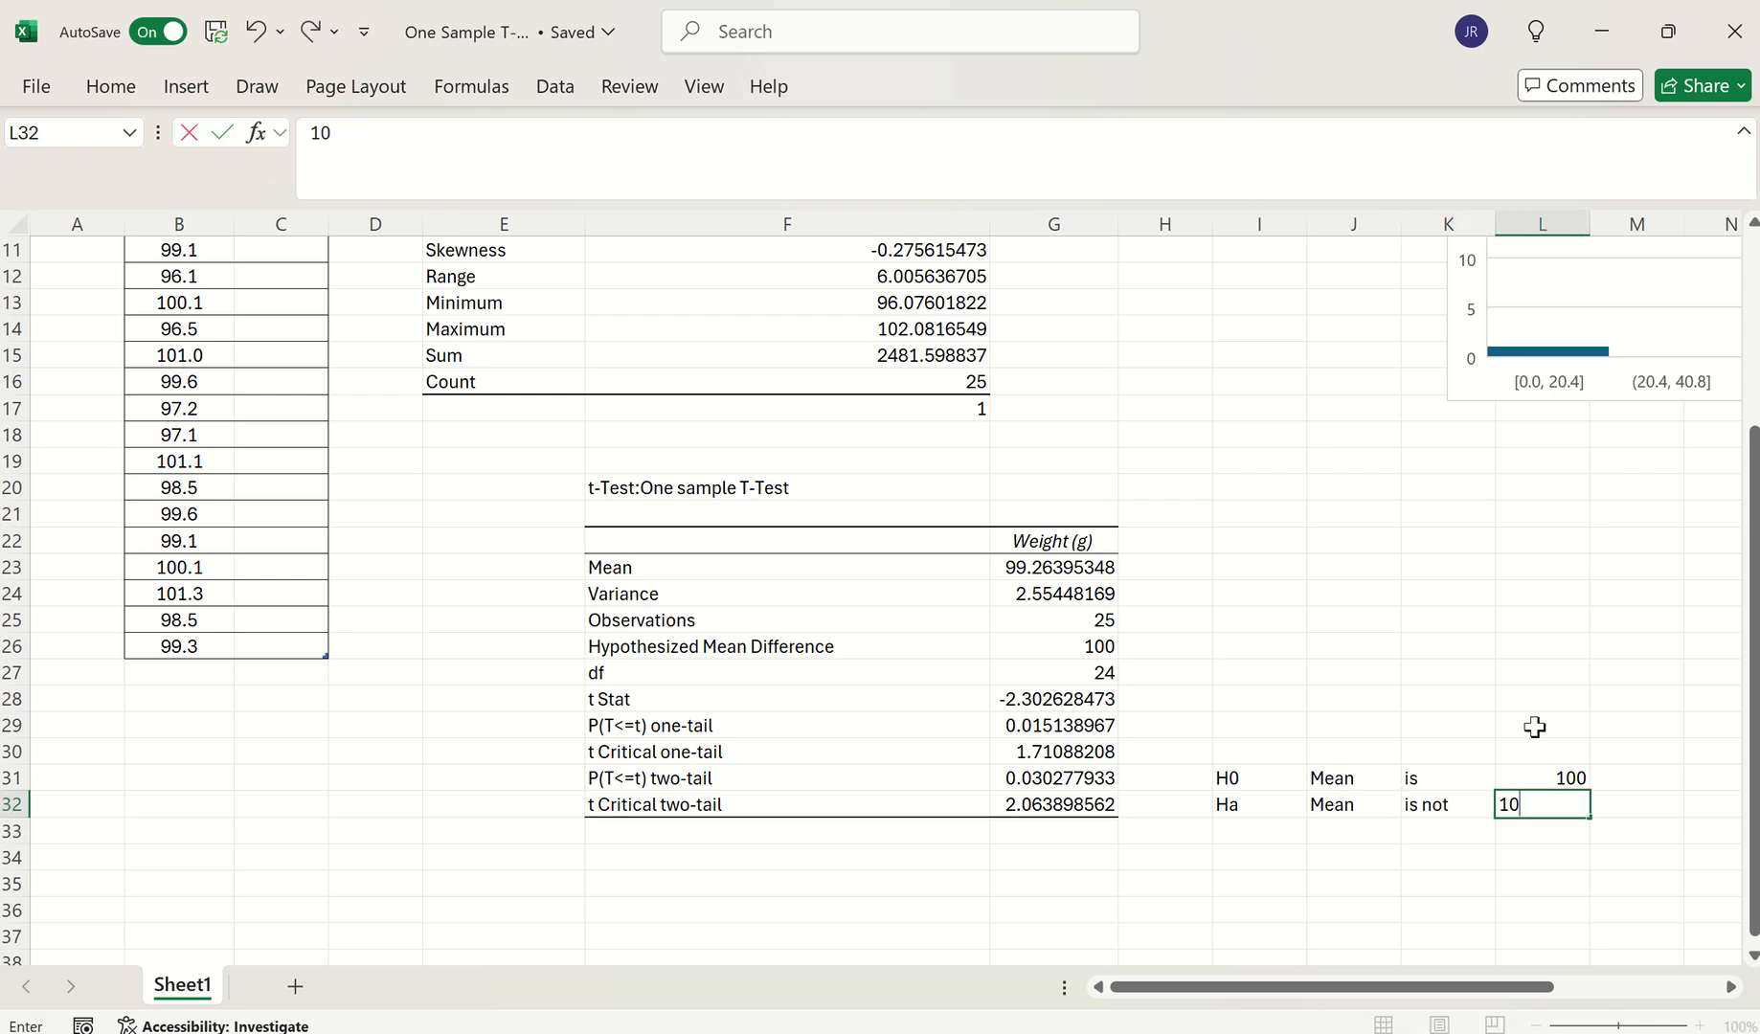
pyautogui.write('0')
pyautogui.press('Down')
pyautogui.press('Right')
pyautogui.press('Right')
pyautogui.press('Right')
pyautogui.press('Right')
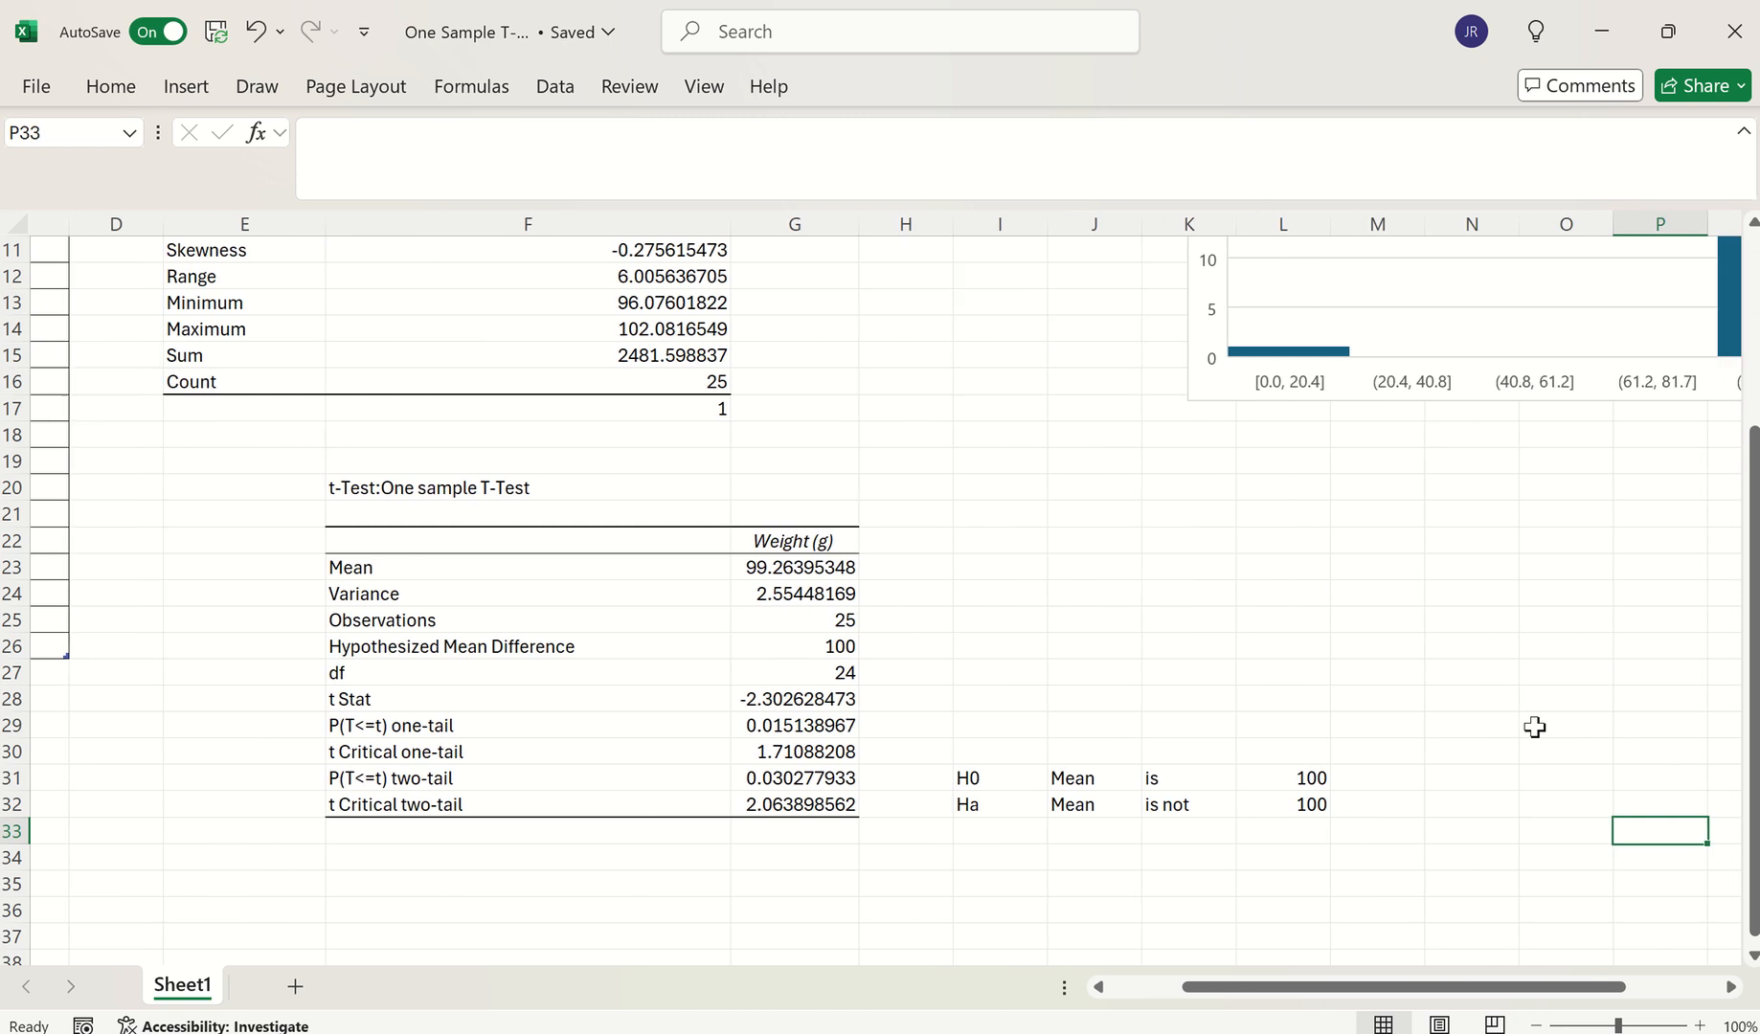
pyautogui.press('Up')
pyautogui.press('Up')
pyautogui.press('Left')
pyautogui.press('Left')
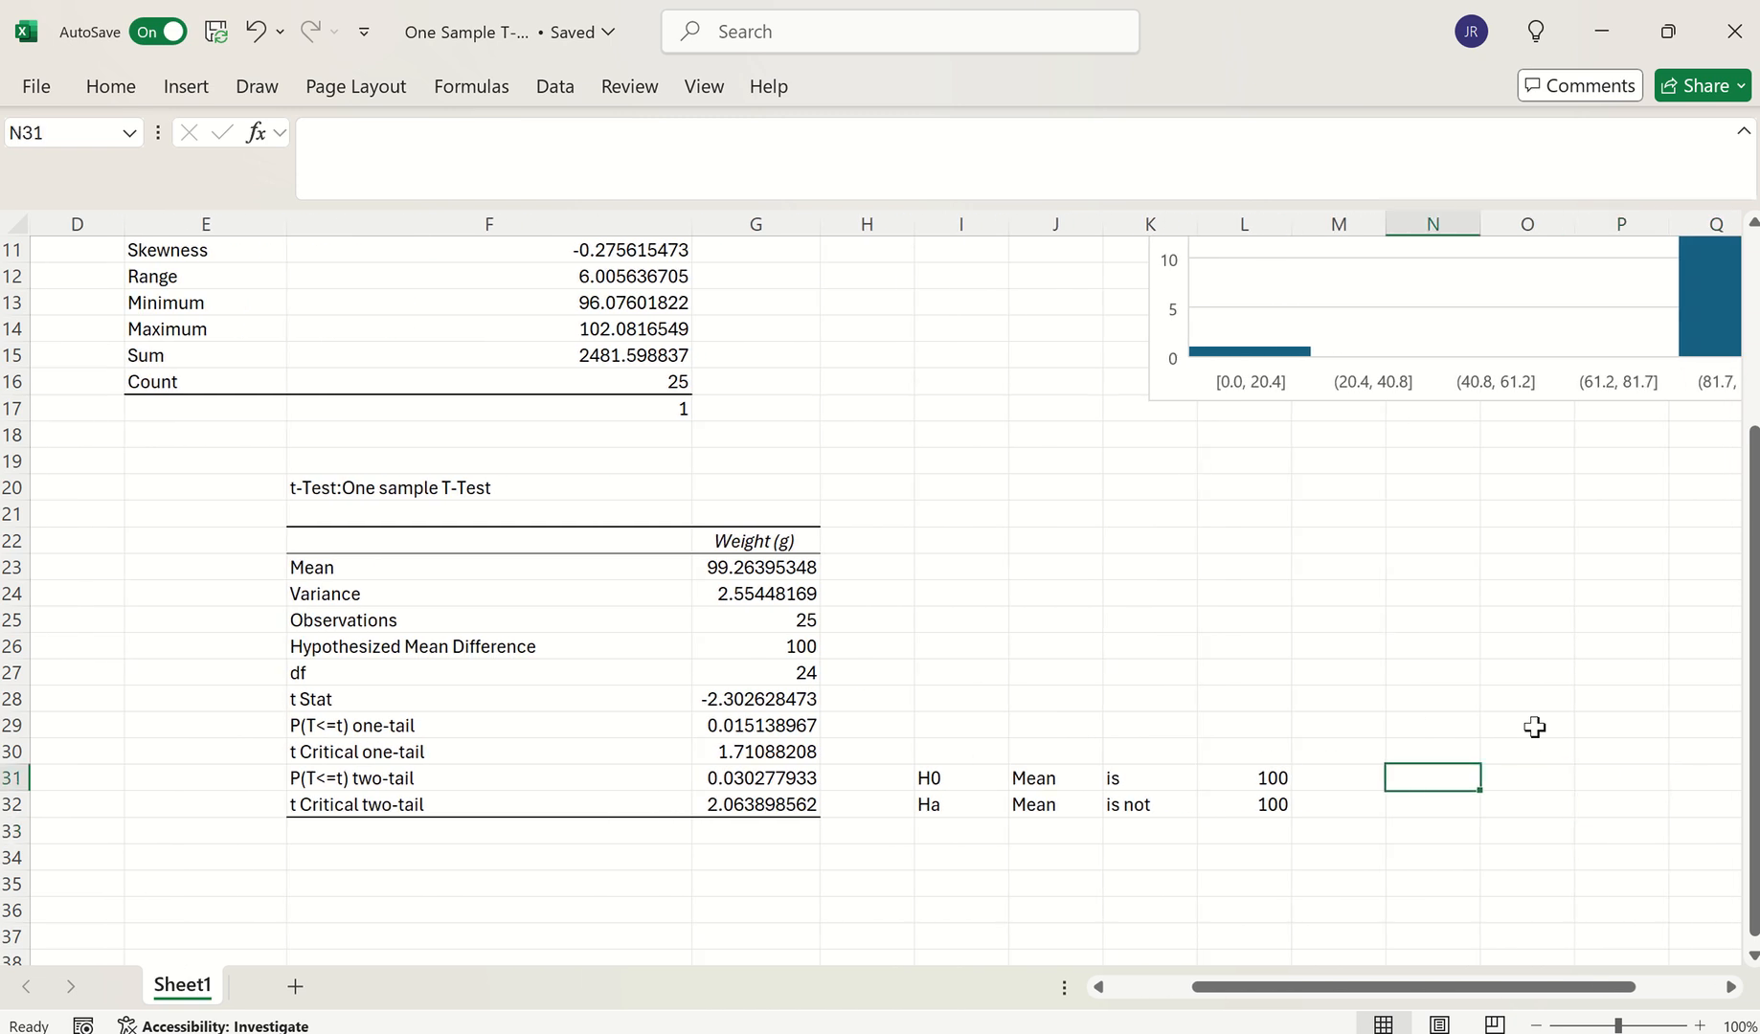
# Type the note 'P-Value Low Ho got to go' in cell N31
pyautogui.click(757, 776)
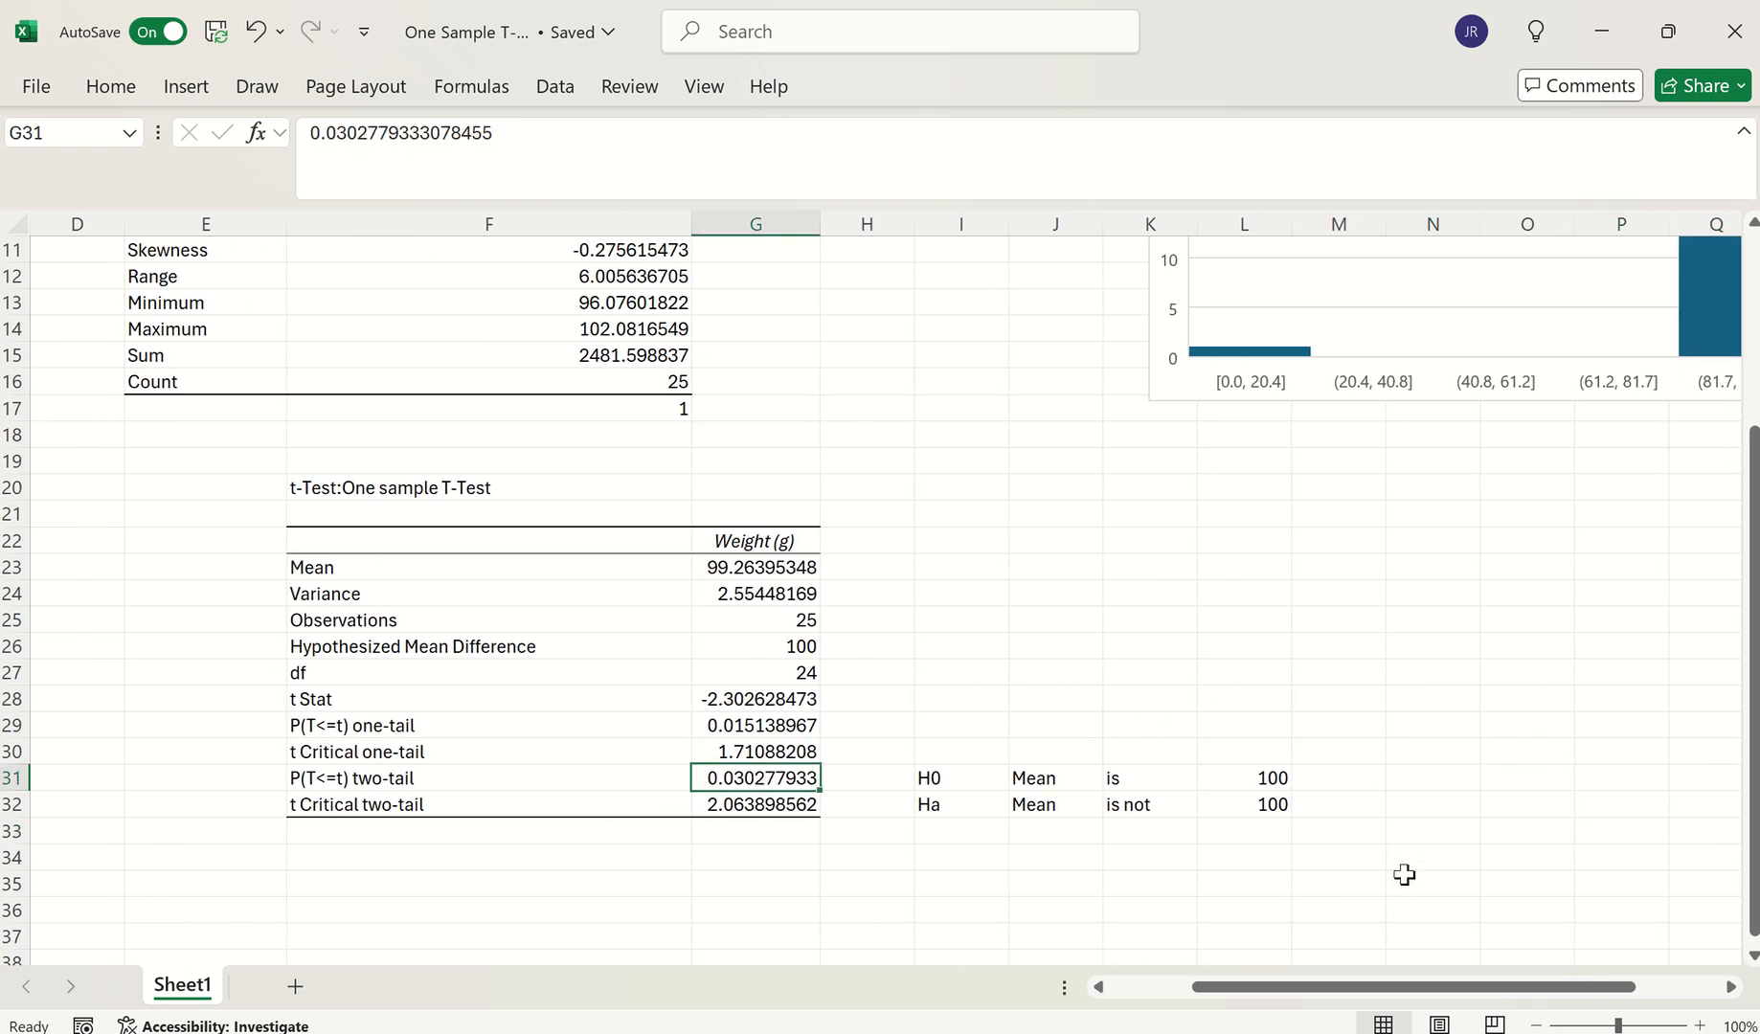
pyautogui.click(1394, 779)
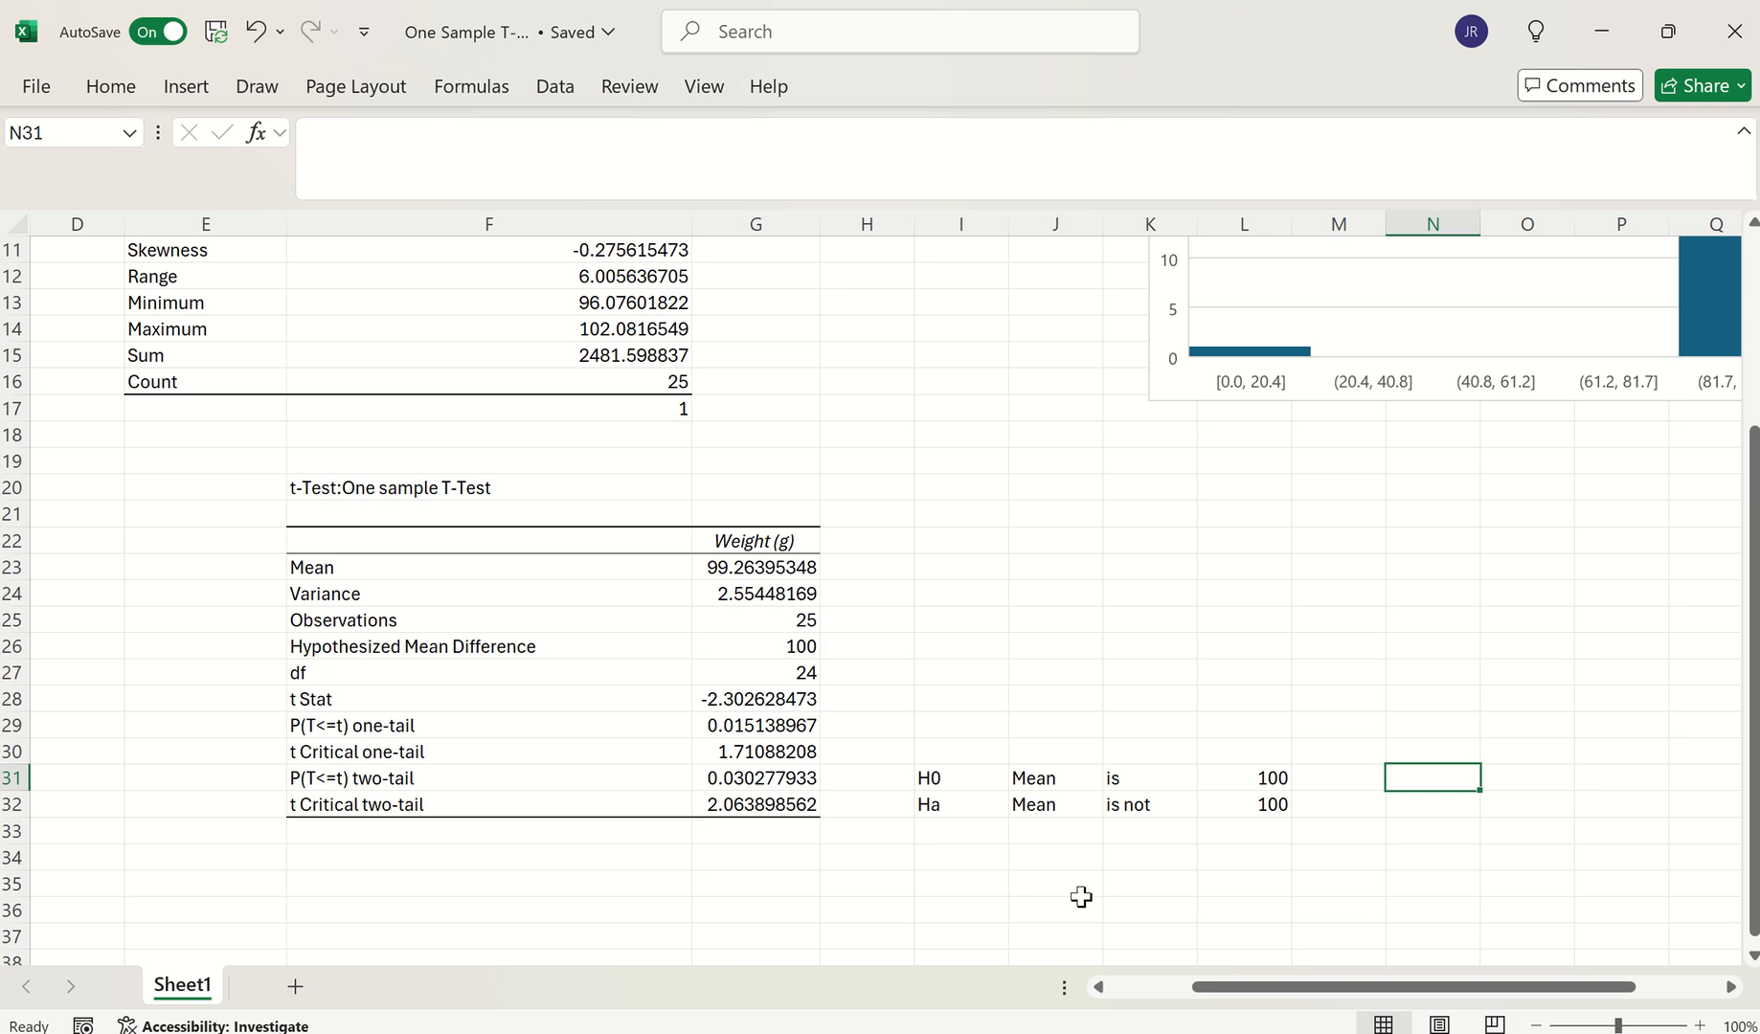
pyautogui.write('P-Value Low Ho got to go')
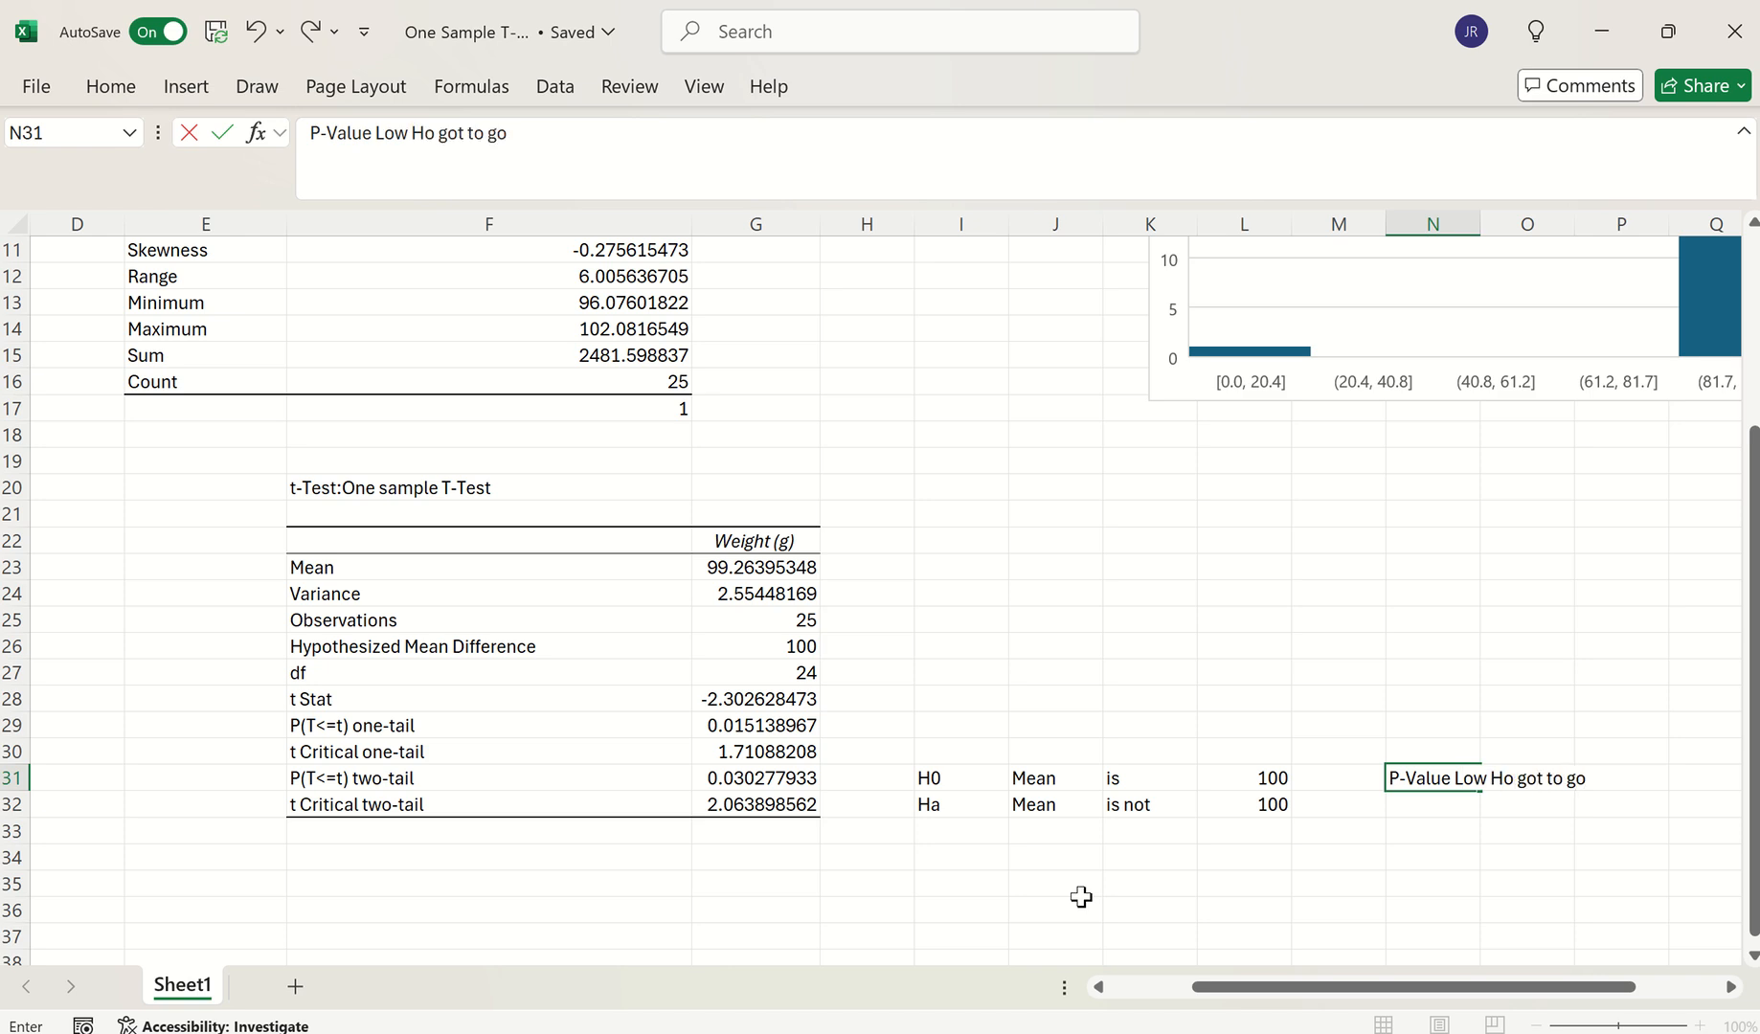
pyautogui.press('Return')
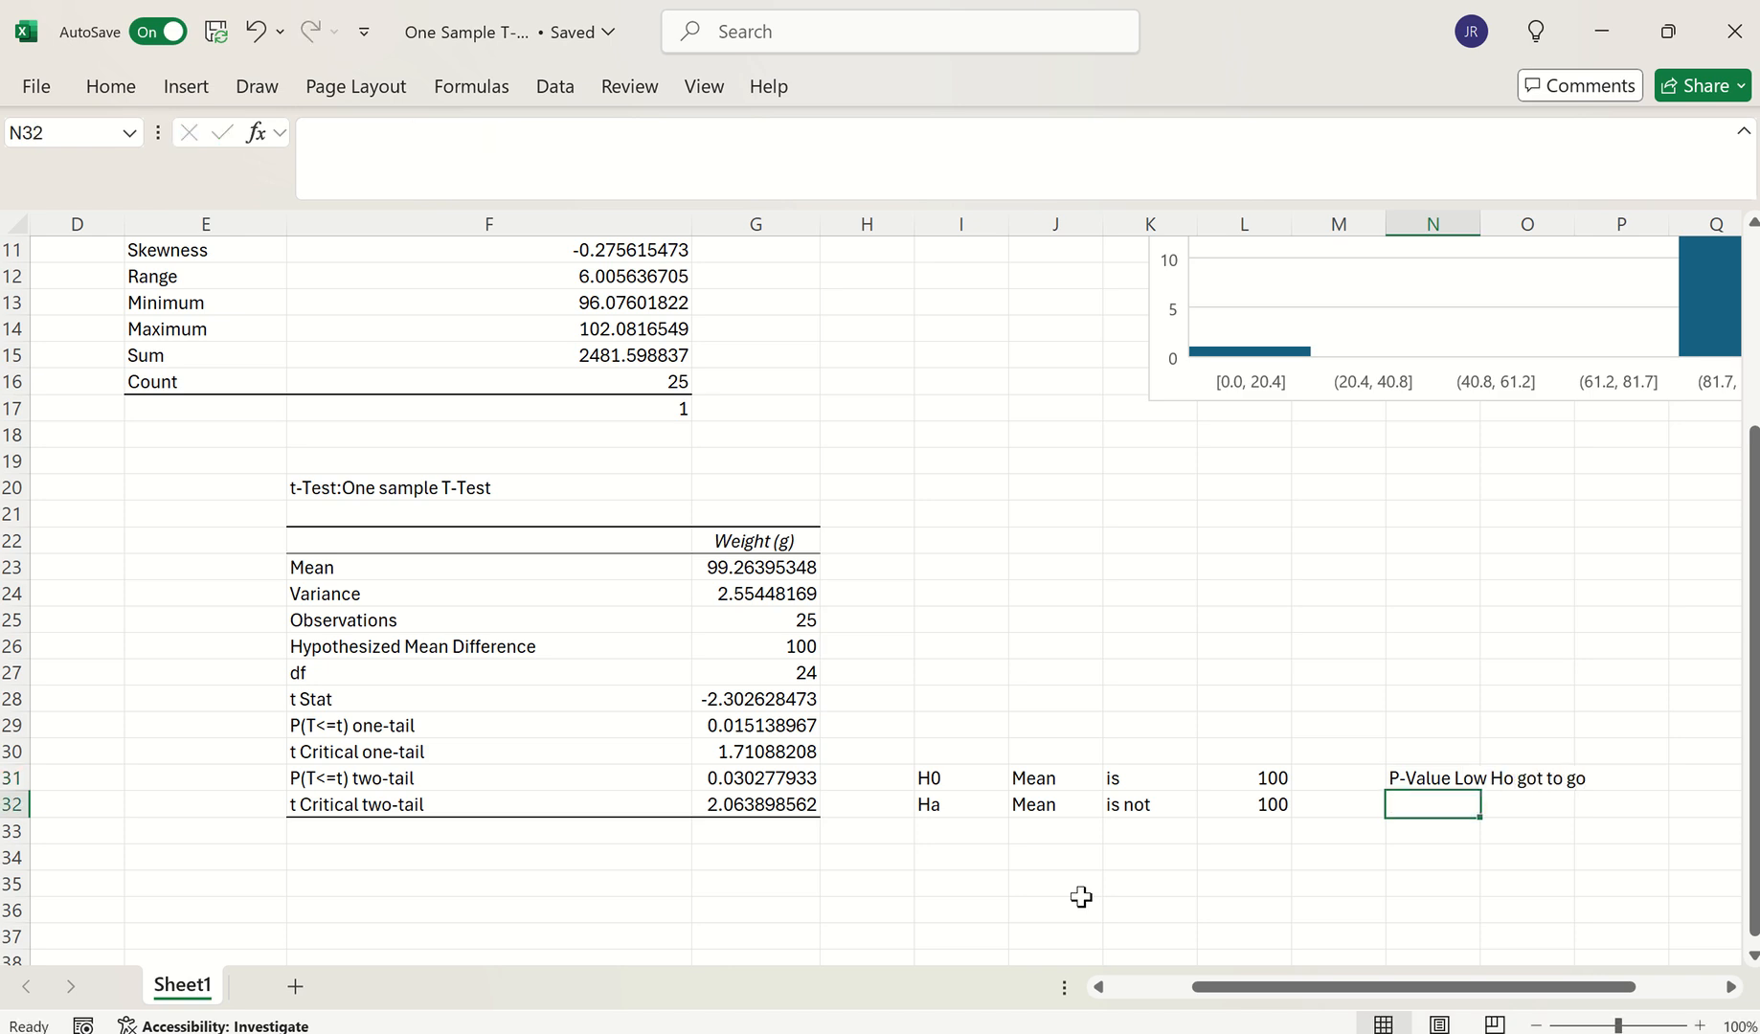
# Select the H0 and Ha hypothesis rows to review them
pyautogui.click(1449, 776)
pyautogui.moveTo(932, 771); pyautogui.dragTo(1302, 778)
pyautogui.moveTo(996, 801); pyautogui.dragTo(1278, 807)
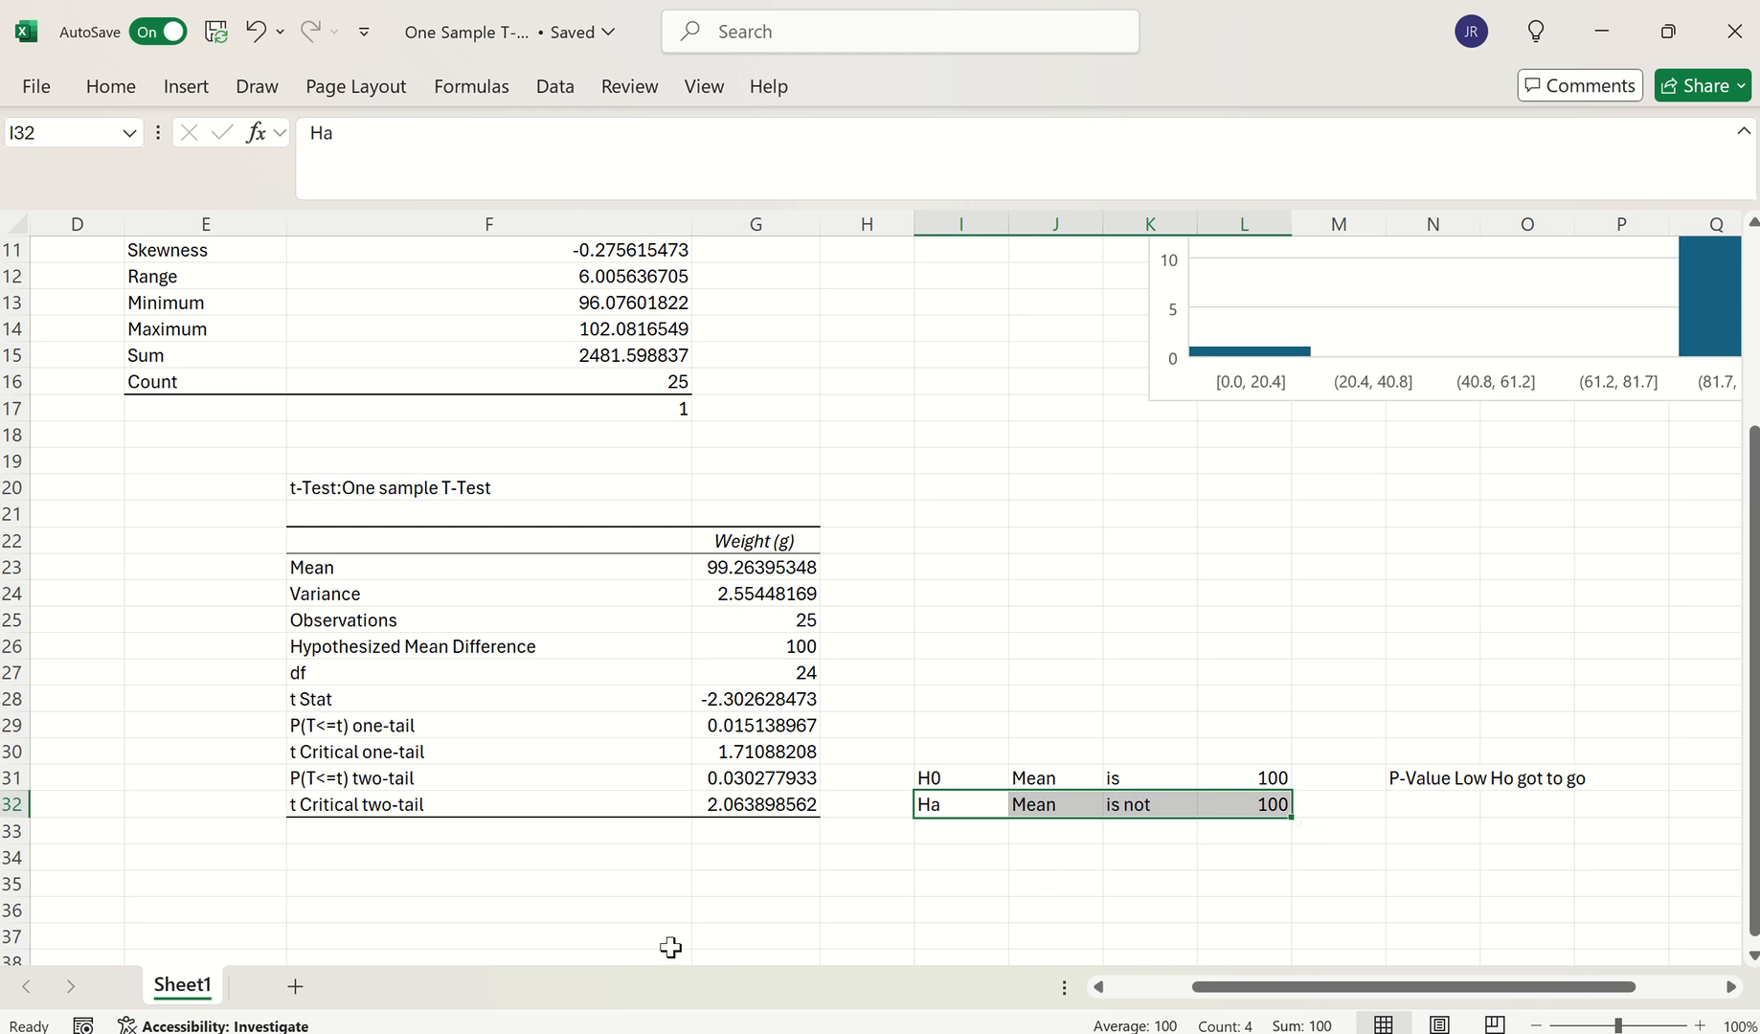
# Make the P(T<=t) two-tail label and p-value in F31:G31 red
pyautogui.click(367, 776)
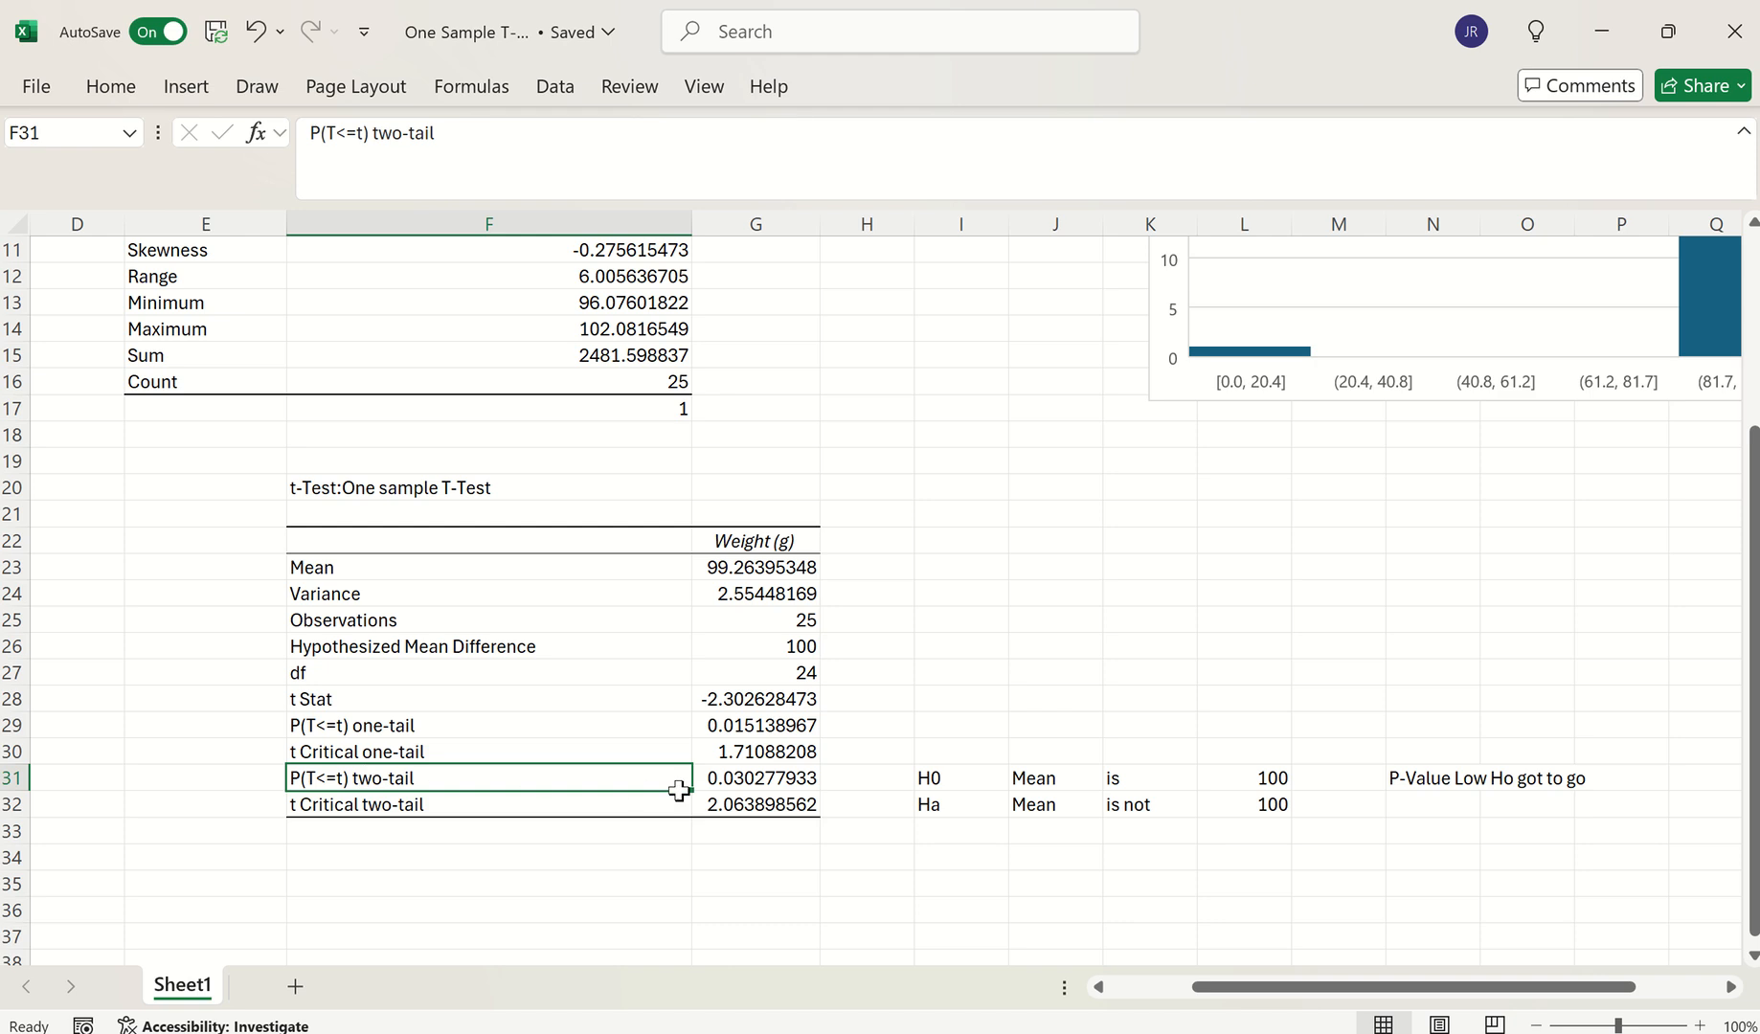
pyautogui.moveTo(679, 790); pyautogui.dragTo(766, 782)
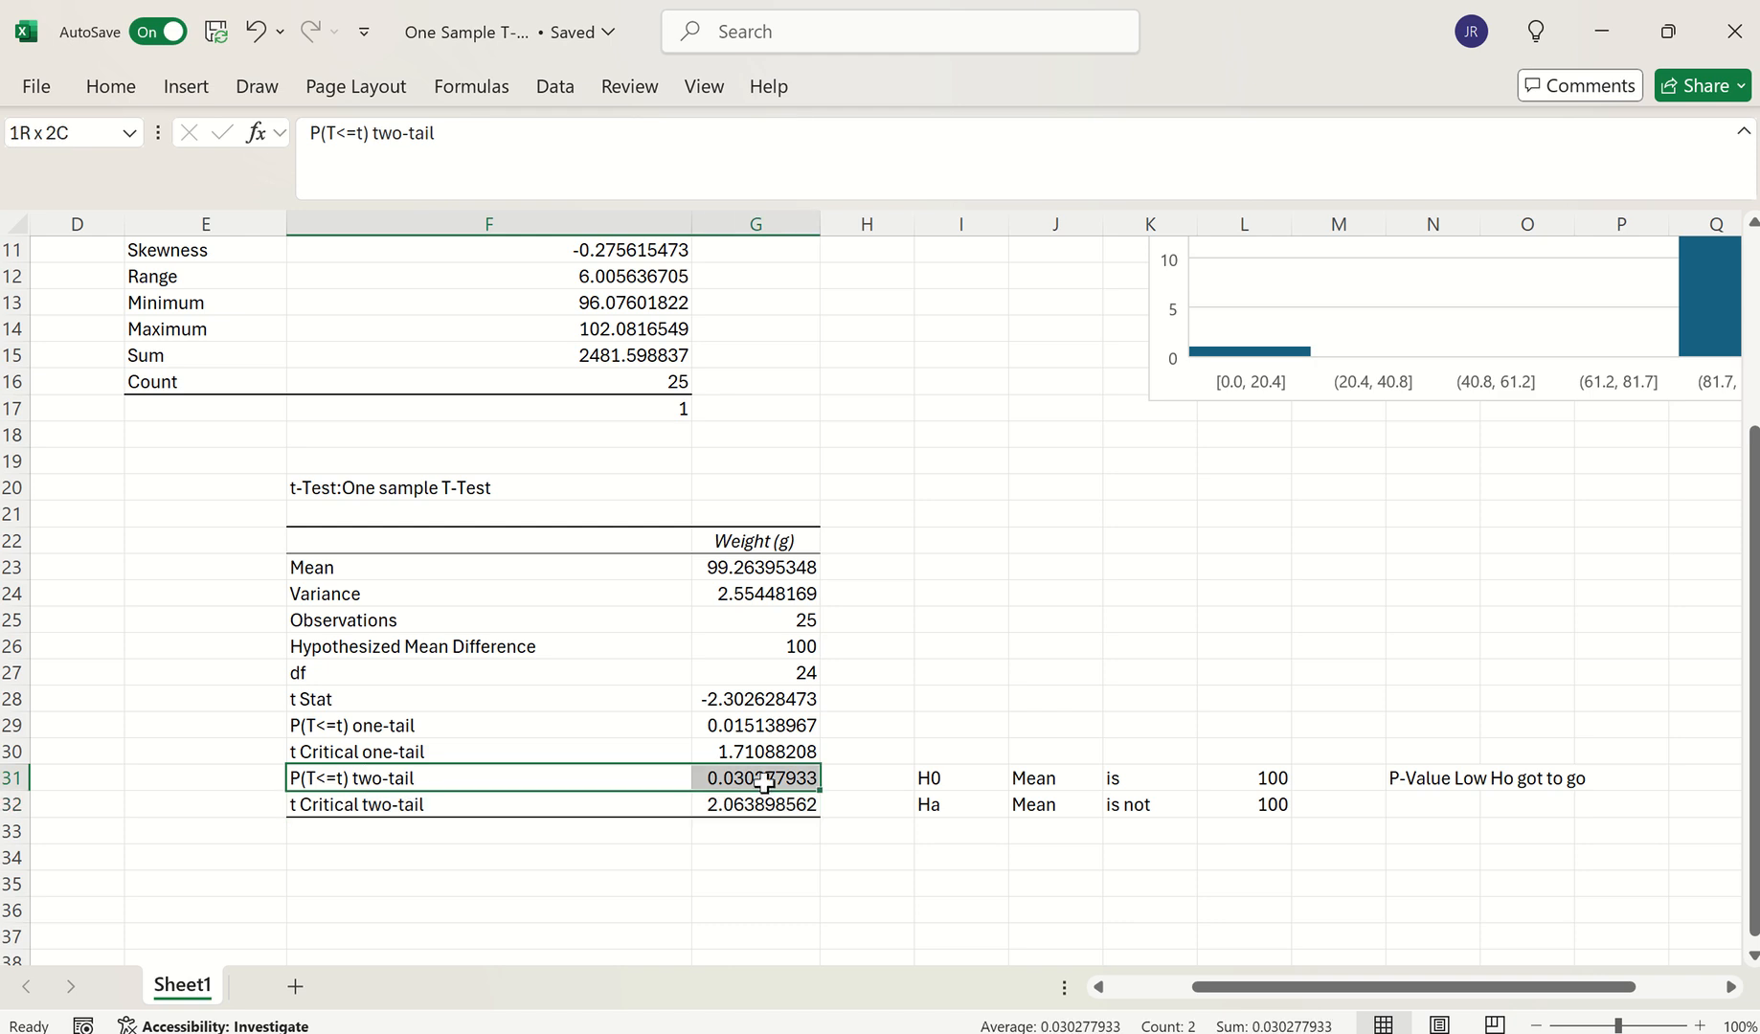
pyautogui.click(111, 88)
pyautogui.click(427, 182)
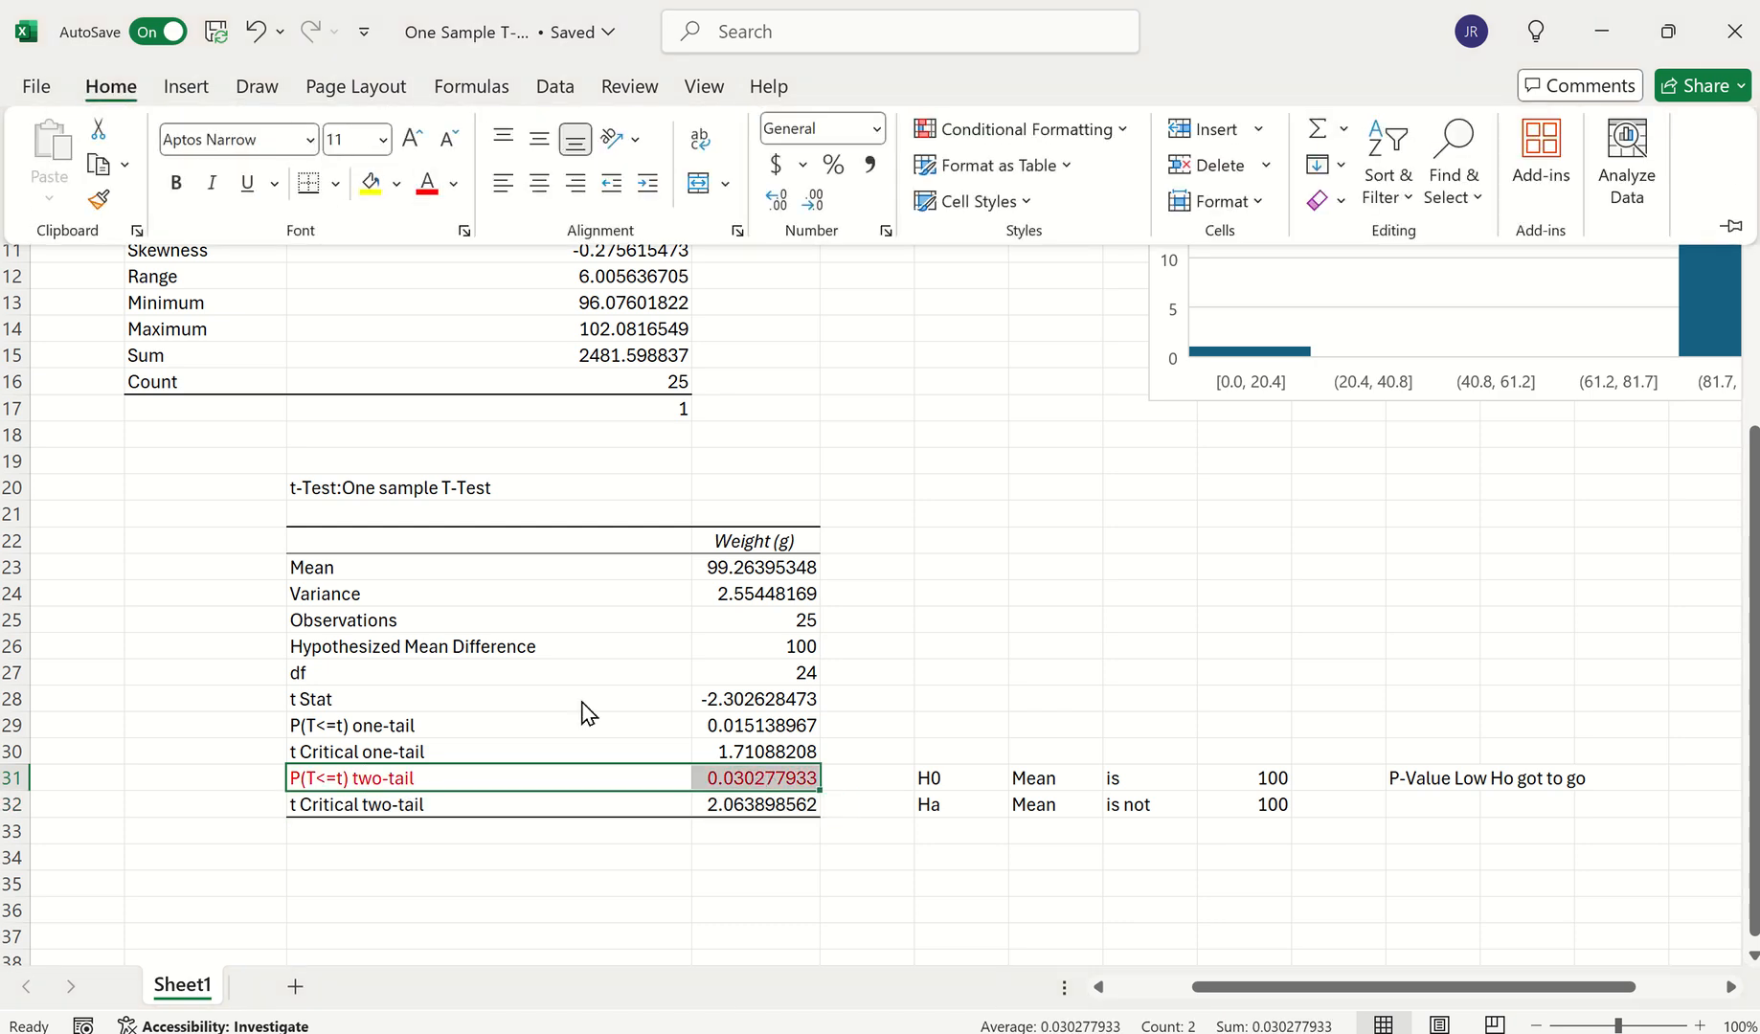
# Compare the red two-tail p-value against the t Critical two-tail row
pyautogui.click(798, 777)
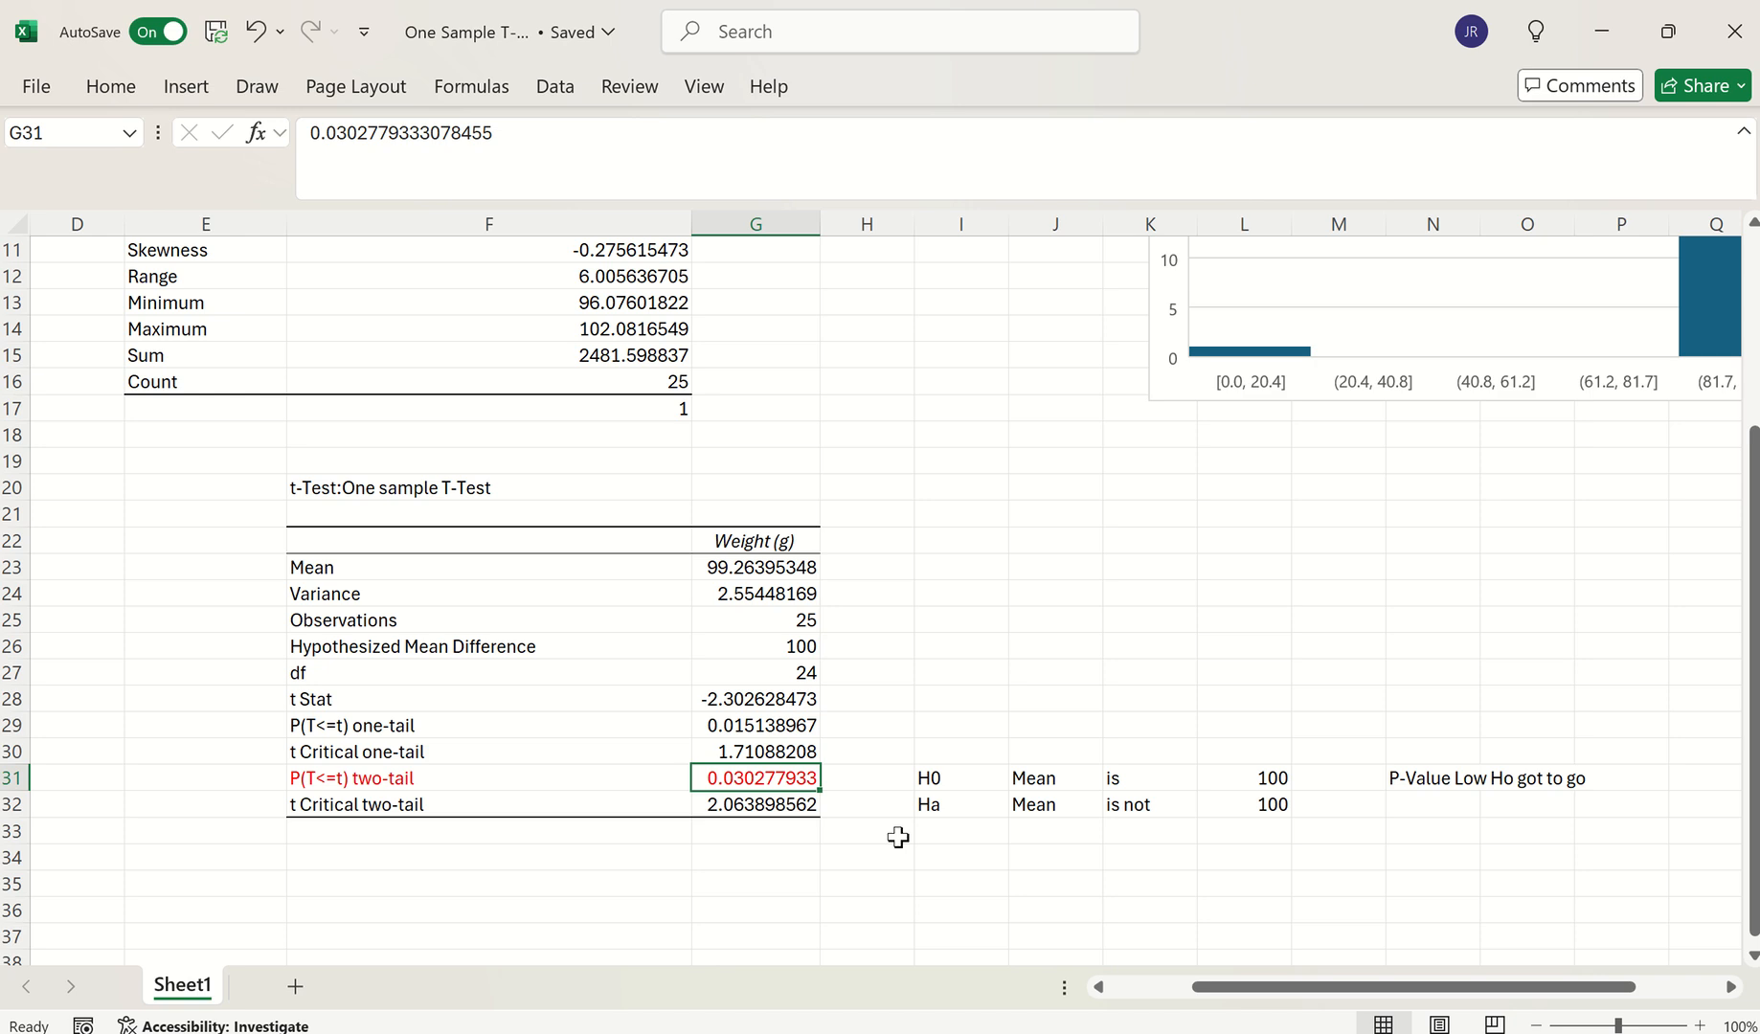
pyautogui.click(383, 806)
pyautogui.click(772, 799)
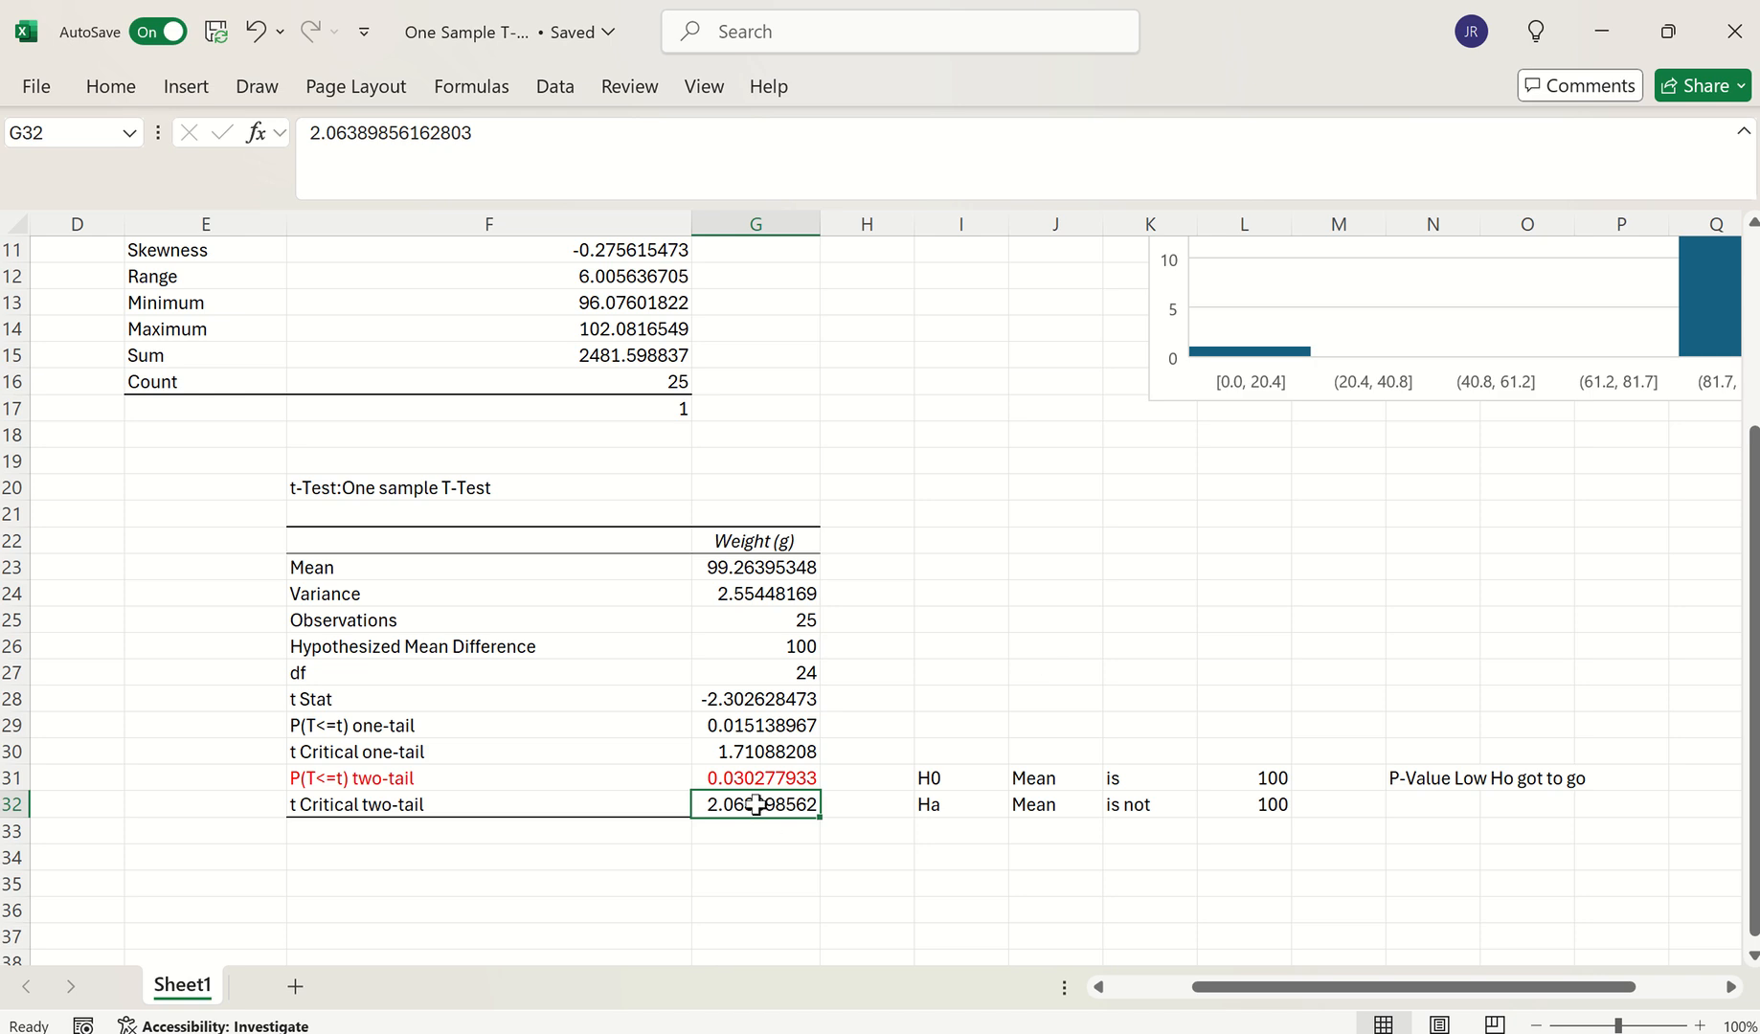
pyautogui.click(766, 777)
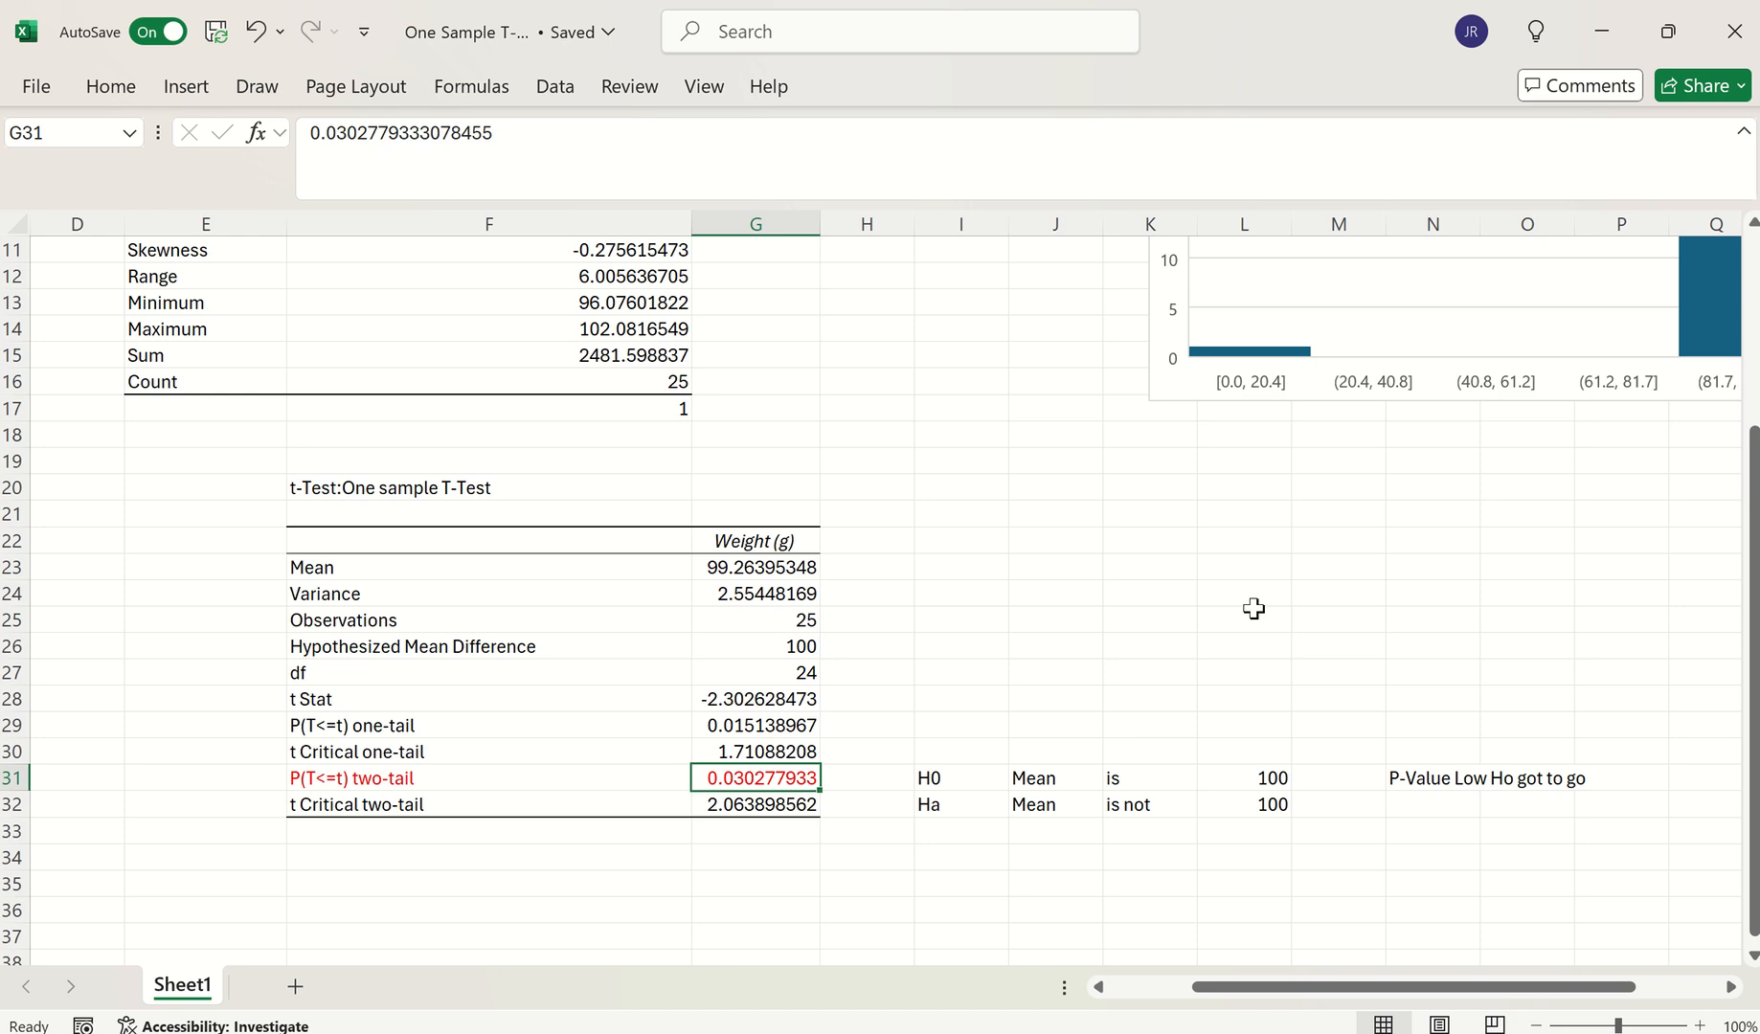
pyautogui.moveTo(758, 14)
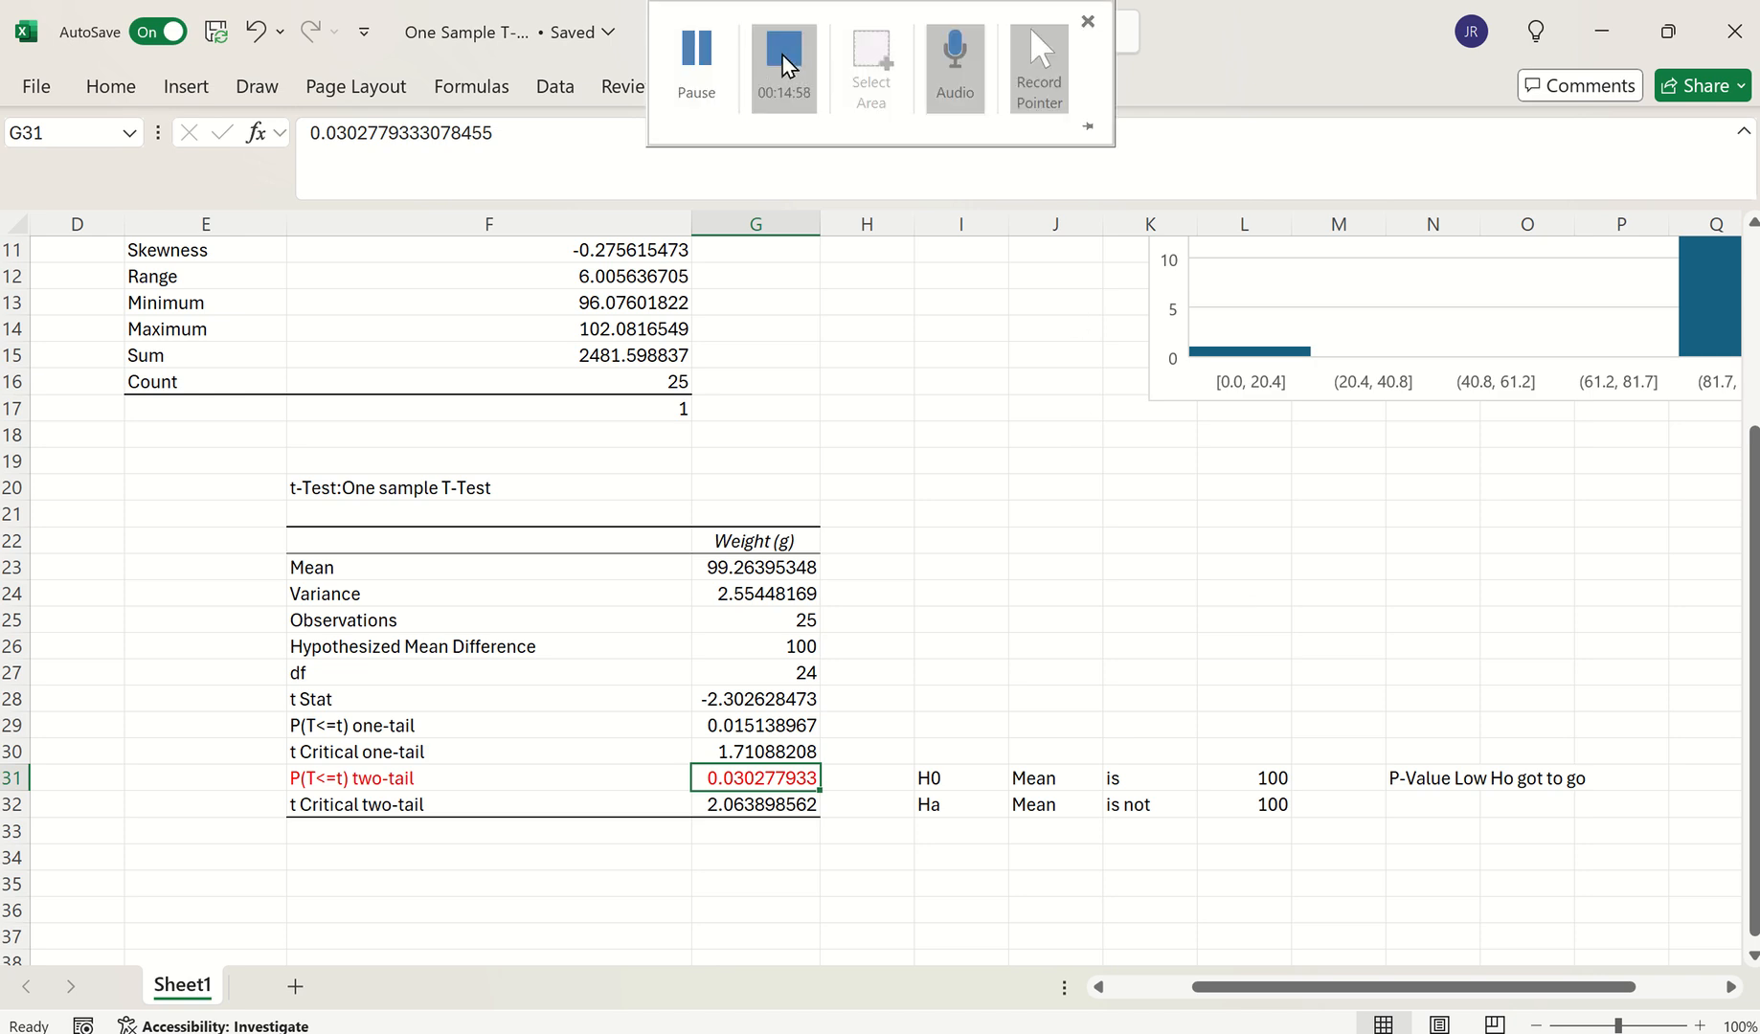